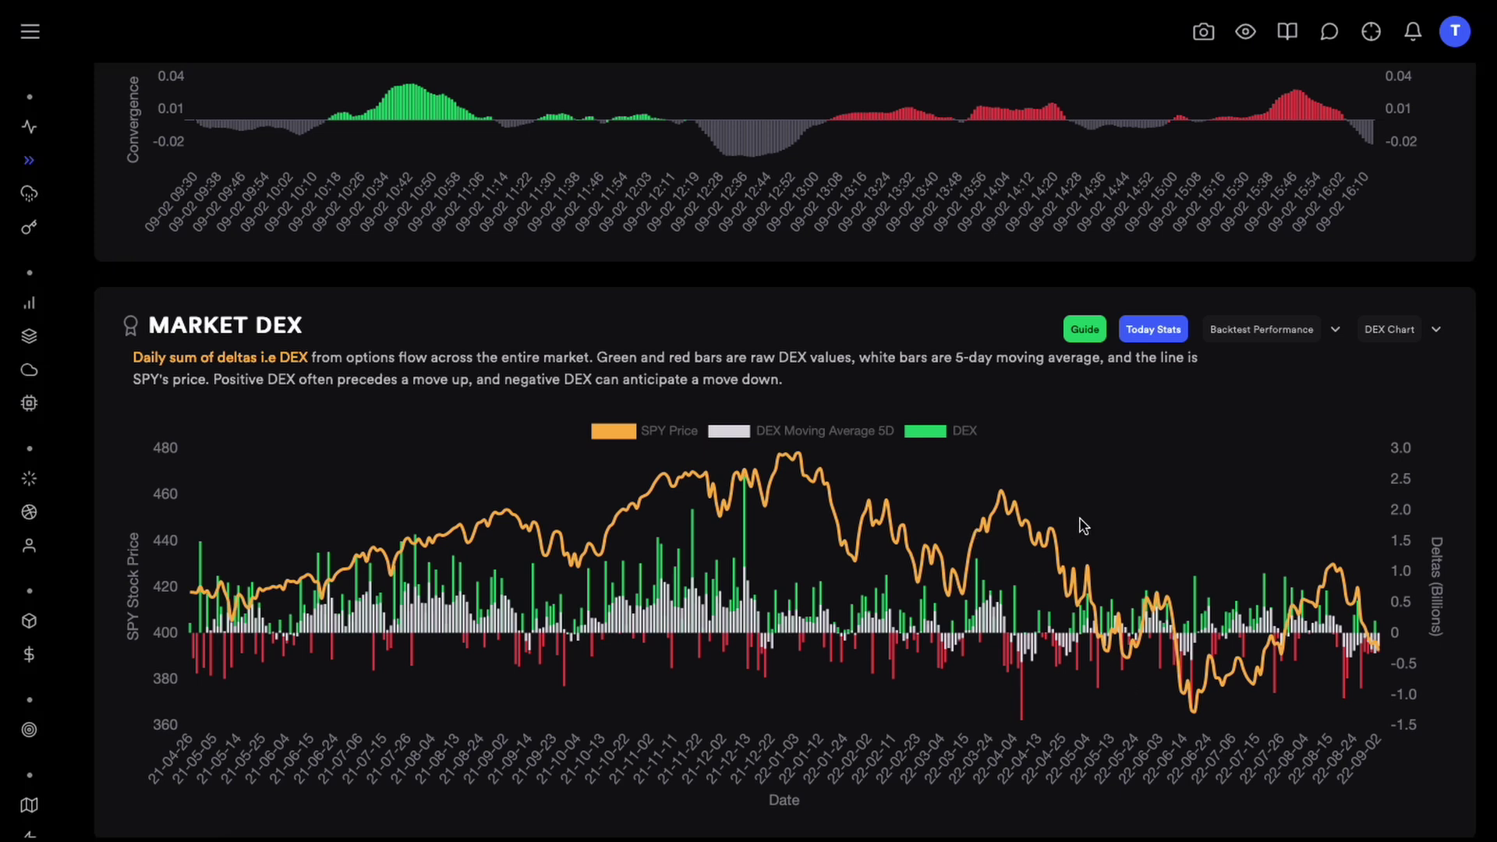
Preview the momentum indicator on the Market Net Flow chart and restore the convergence view.
scroll(1083, 527, "up", 9)
scroll(1084, 528, "down", 7)
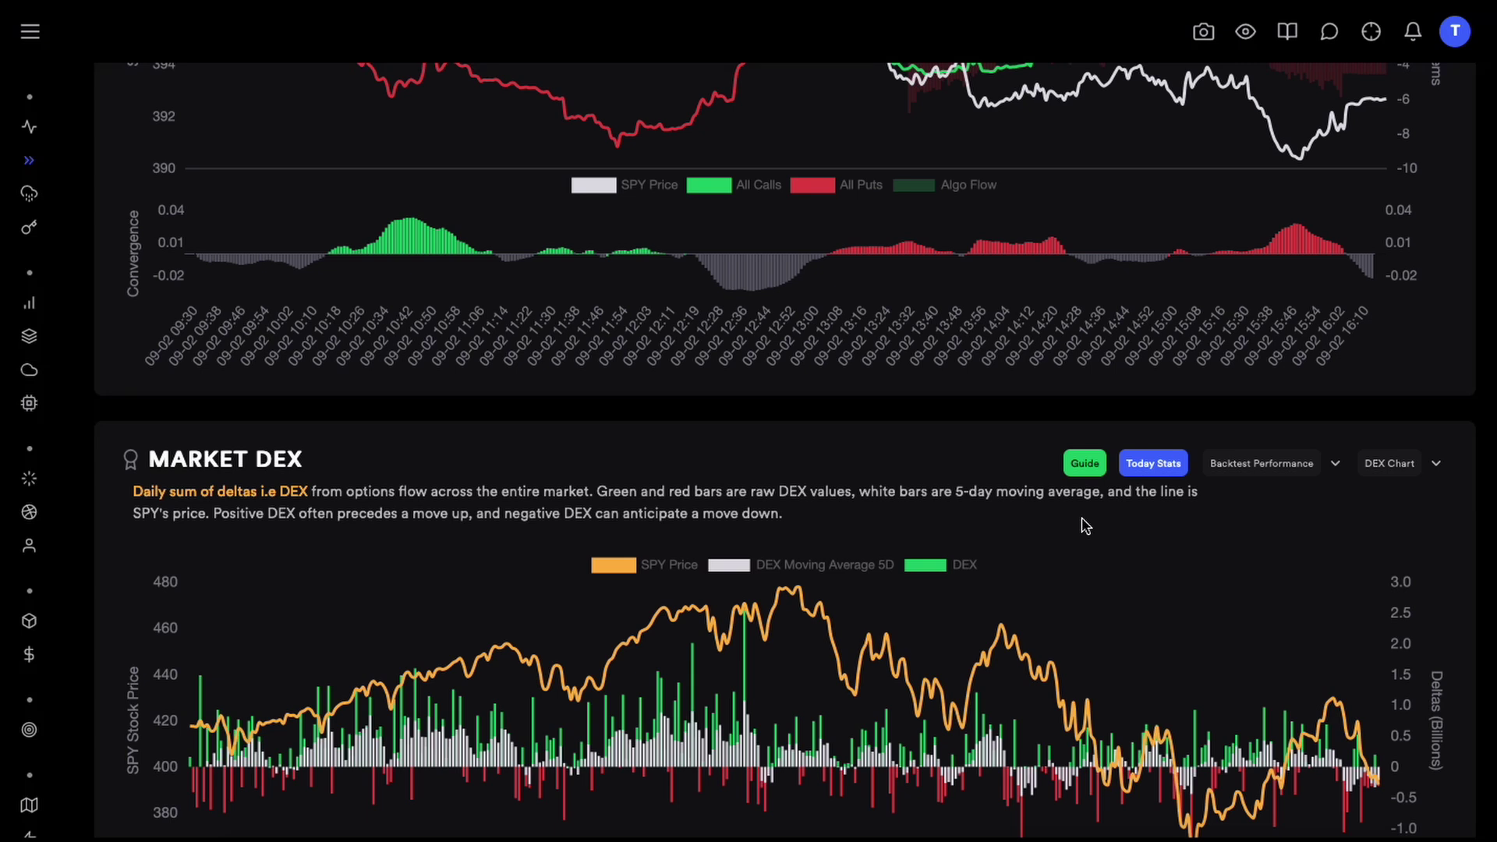
scroll(1082, 525, "up", 5)
scroll(1083, 525, "down", 3)
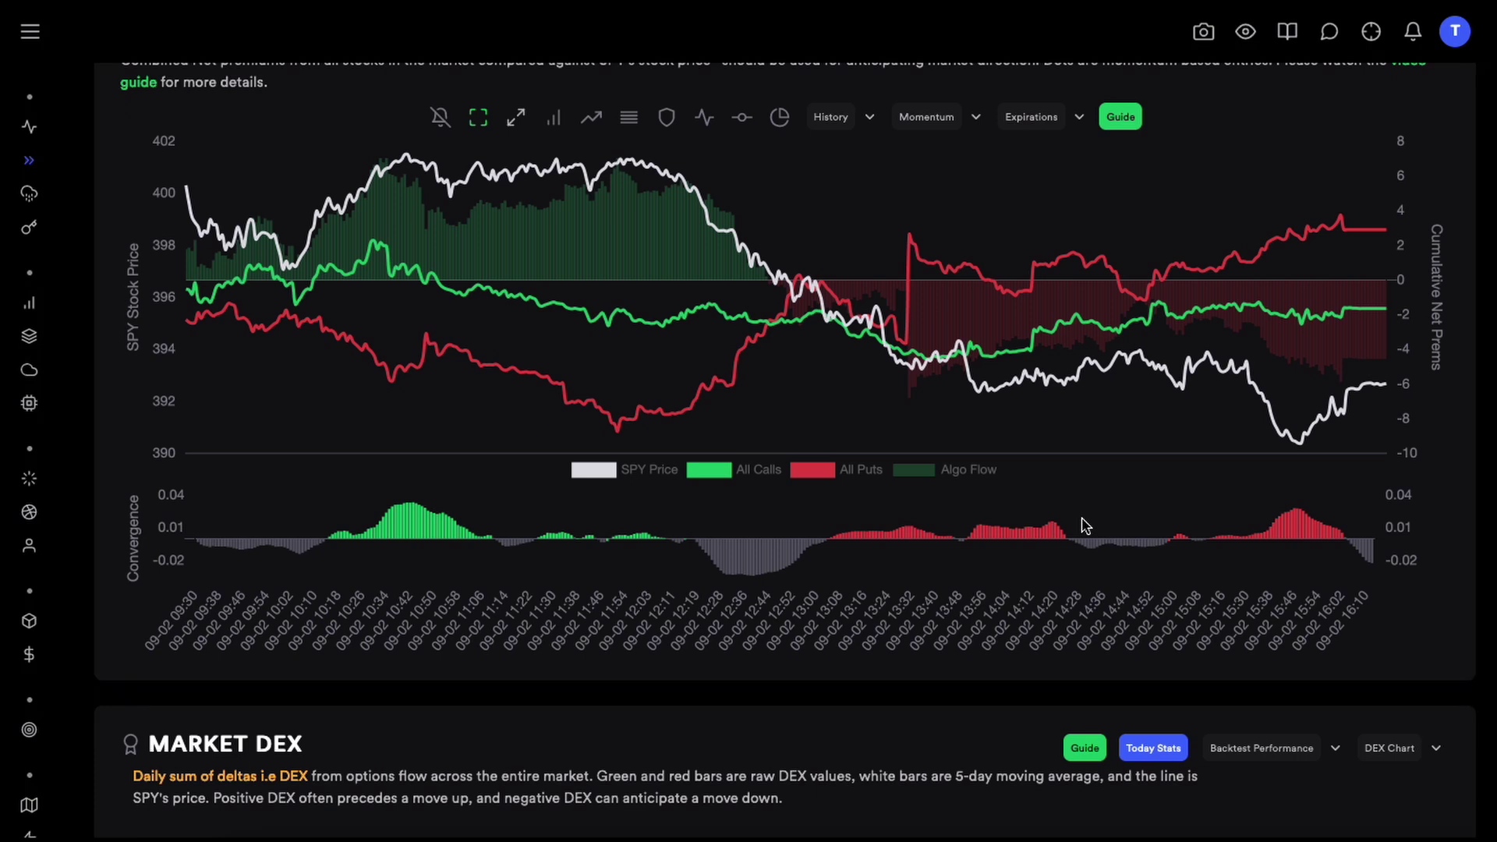
scroll(1049, 437, "up", 2)
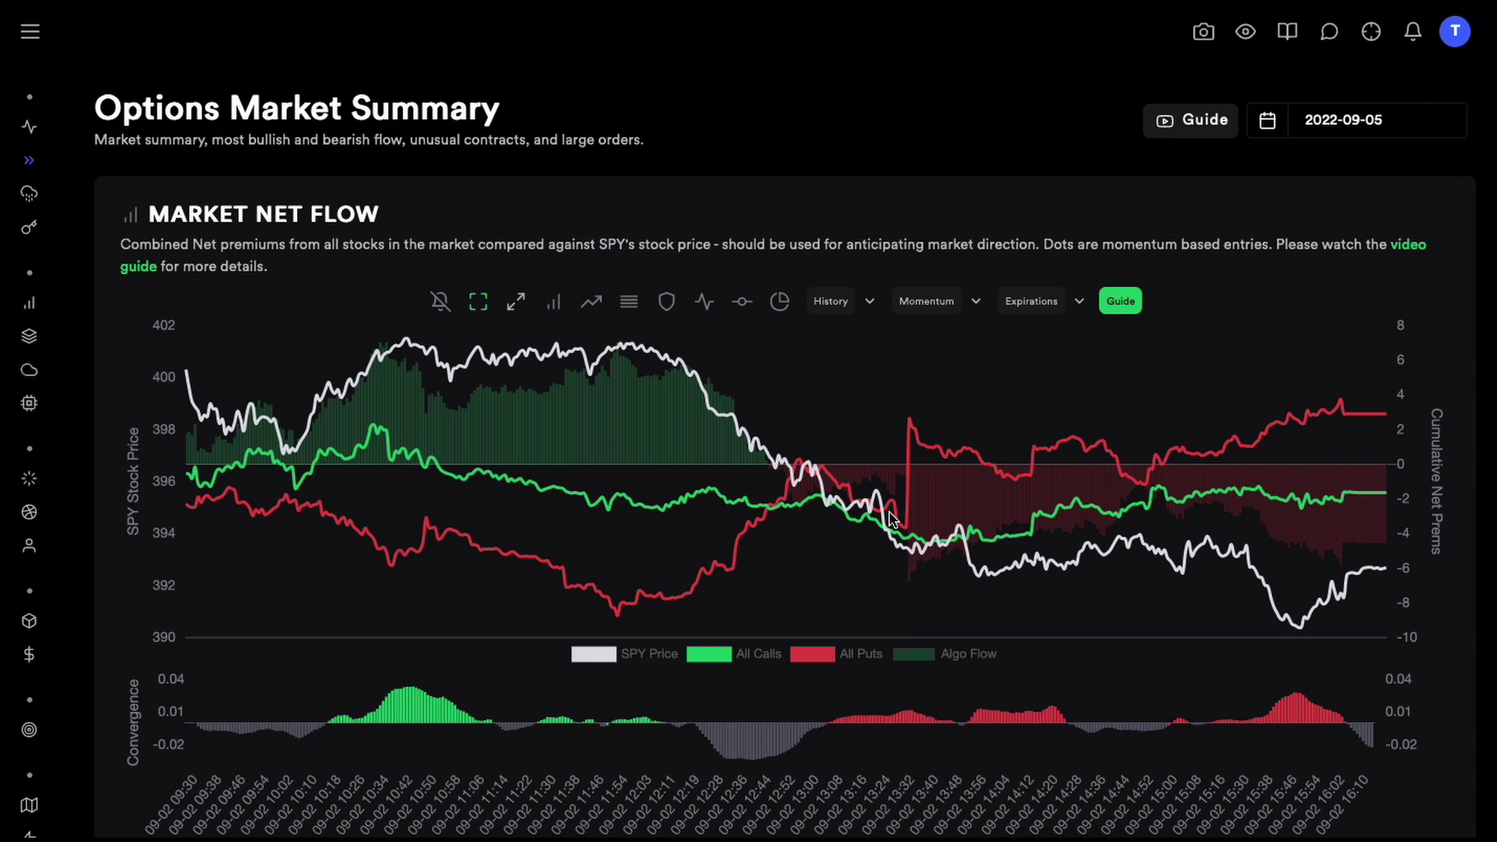
scroll(893, 520, "down", 1)
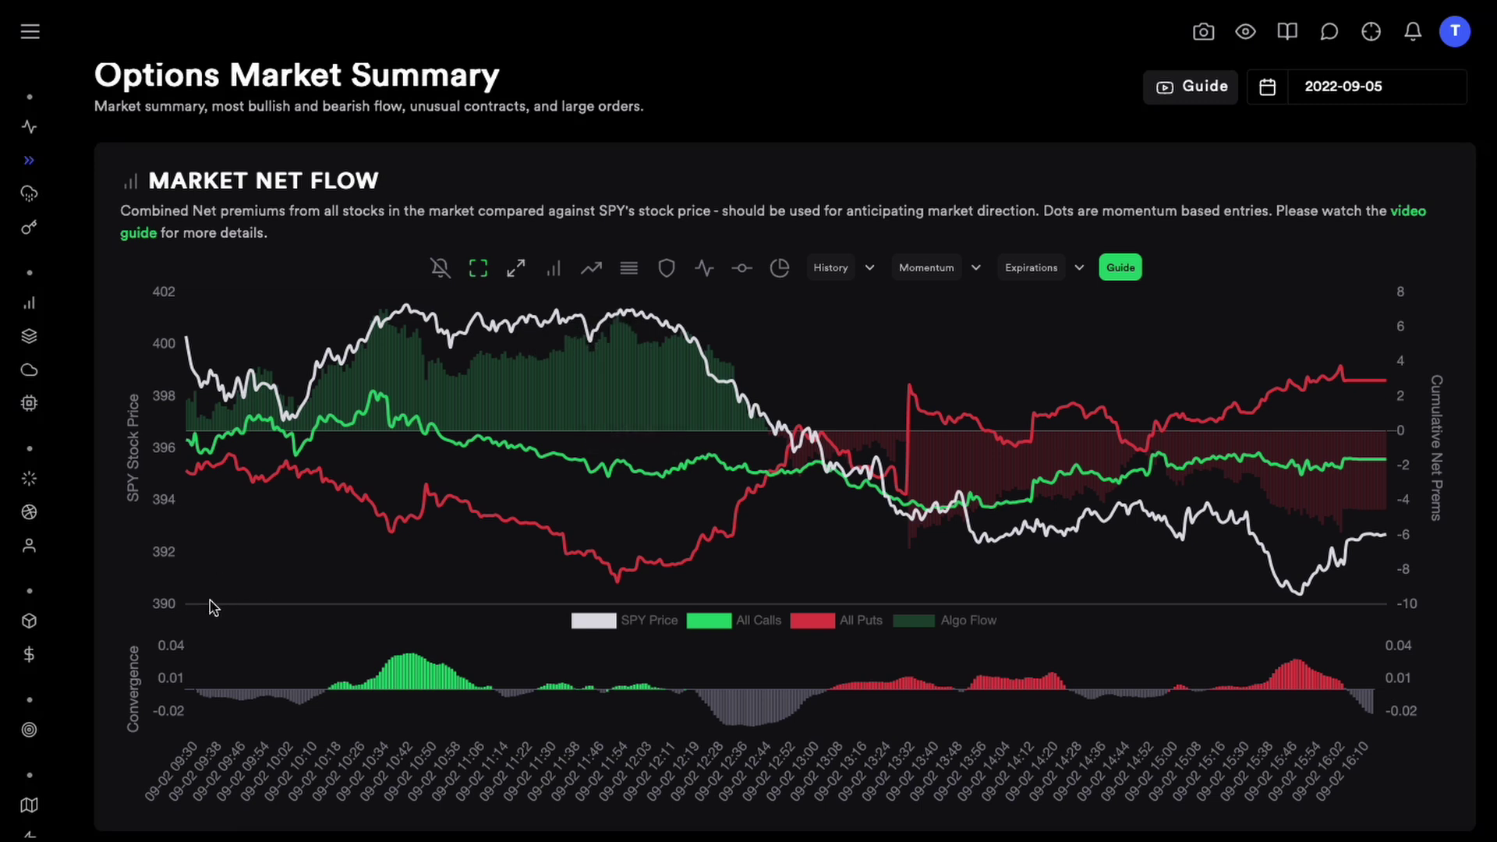
left_click(711, 275)
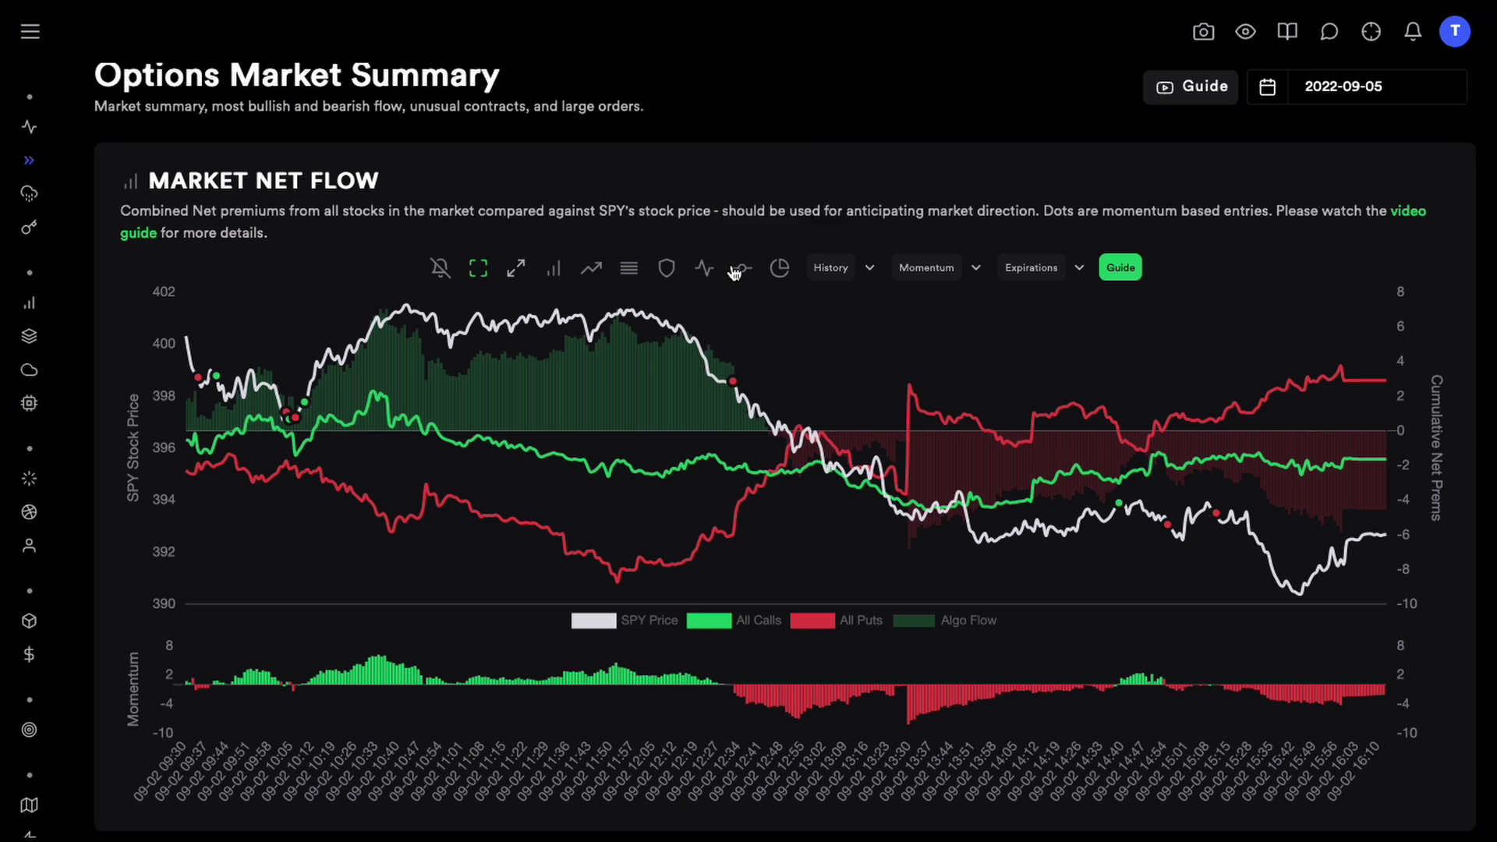
left_click(710, 271)
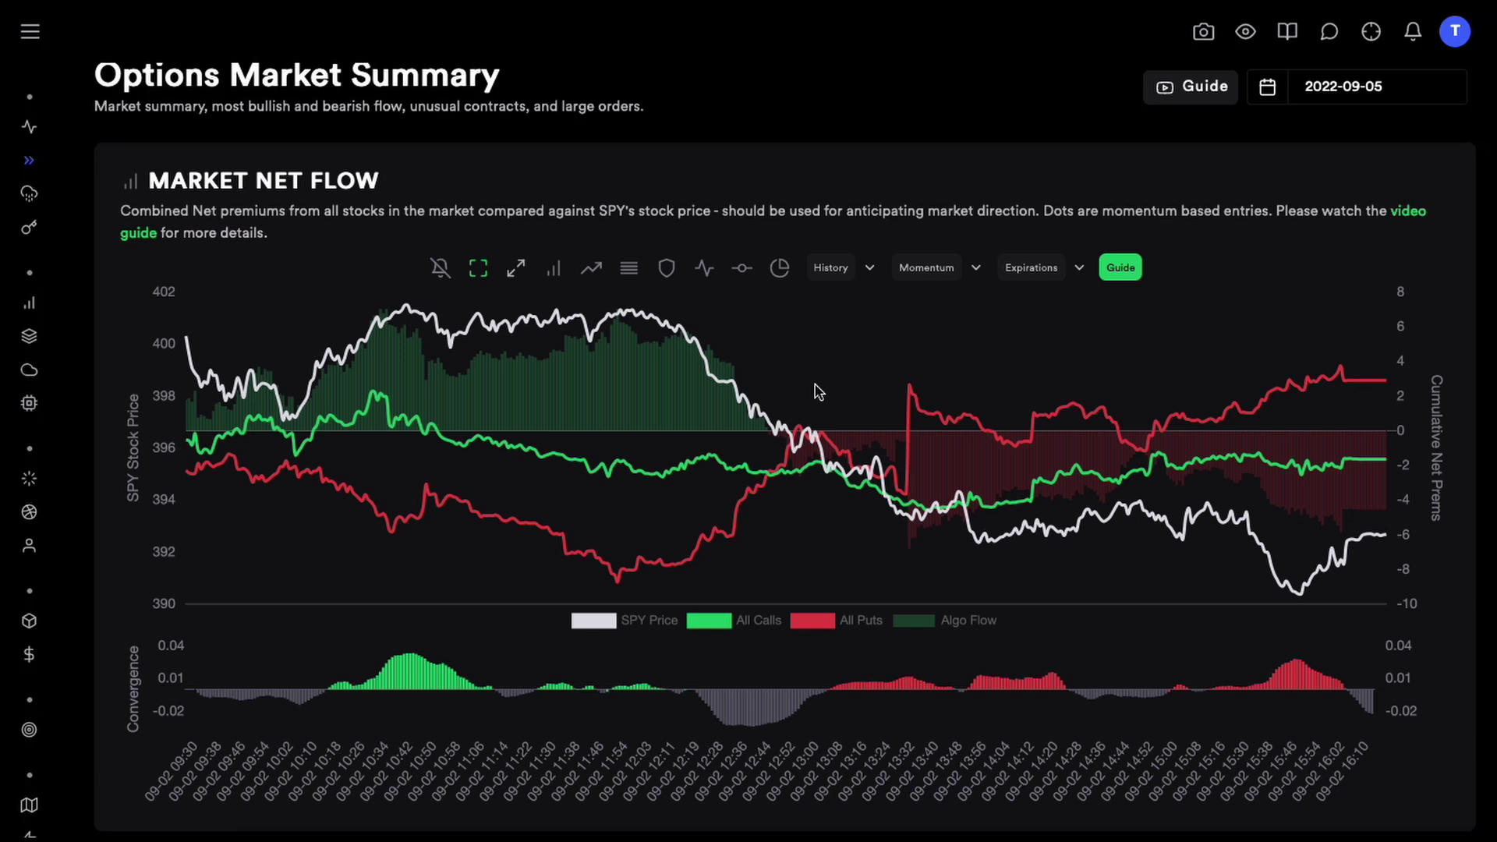
Review the momentum, history and expiration filter options of the Market Net Flow chart.
left_click(928, 274)
left_click(1074, 390)
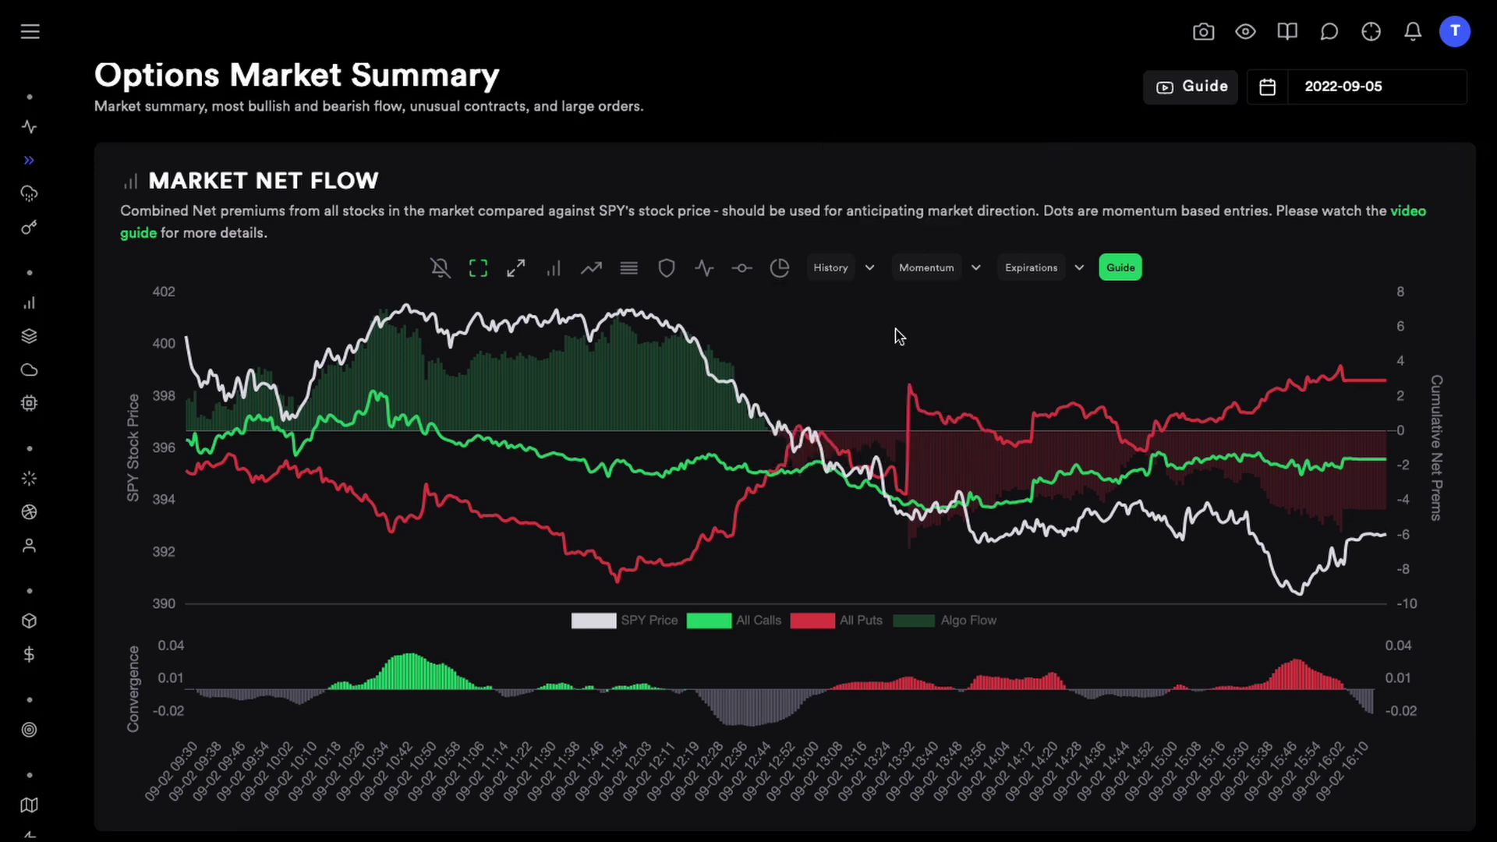
left_click(867, 283)
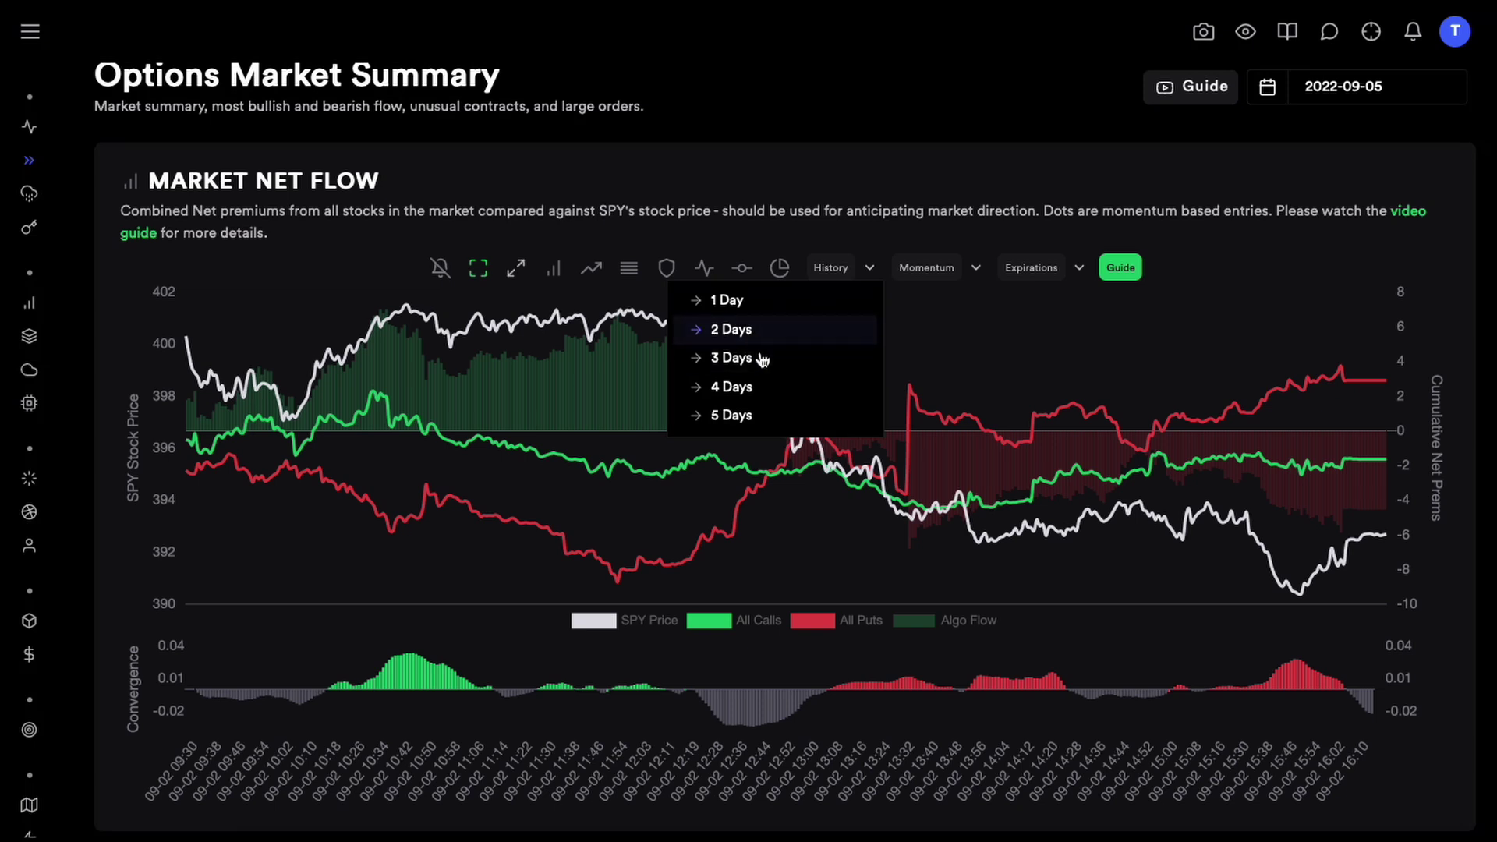
left_click(1020, 273)
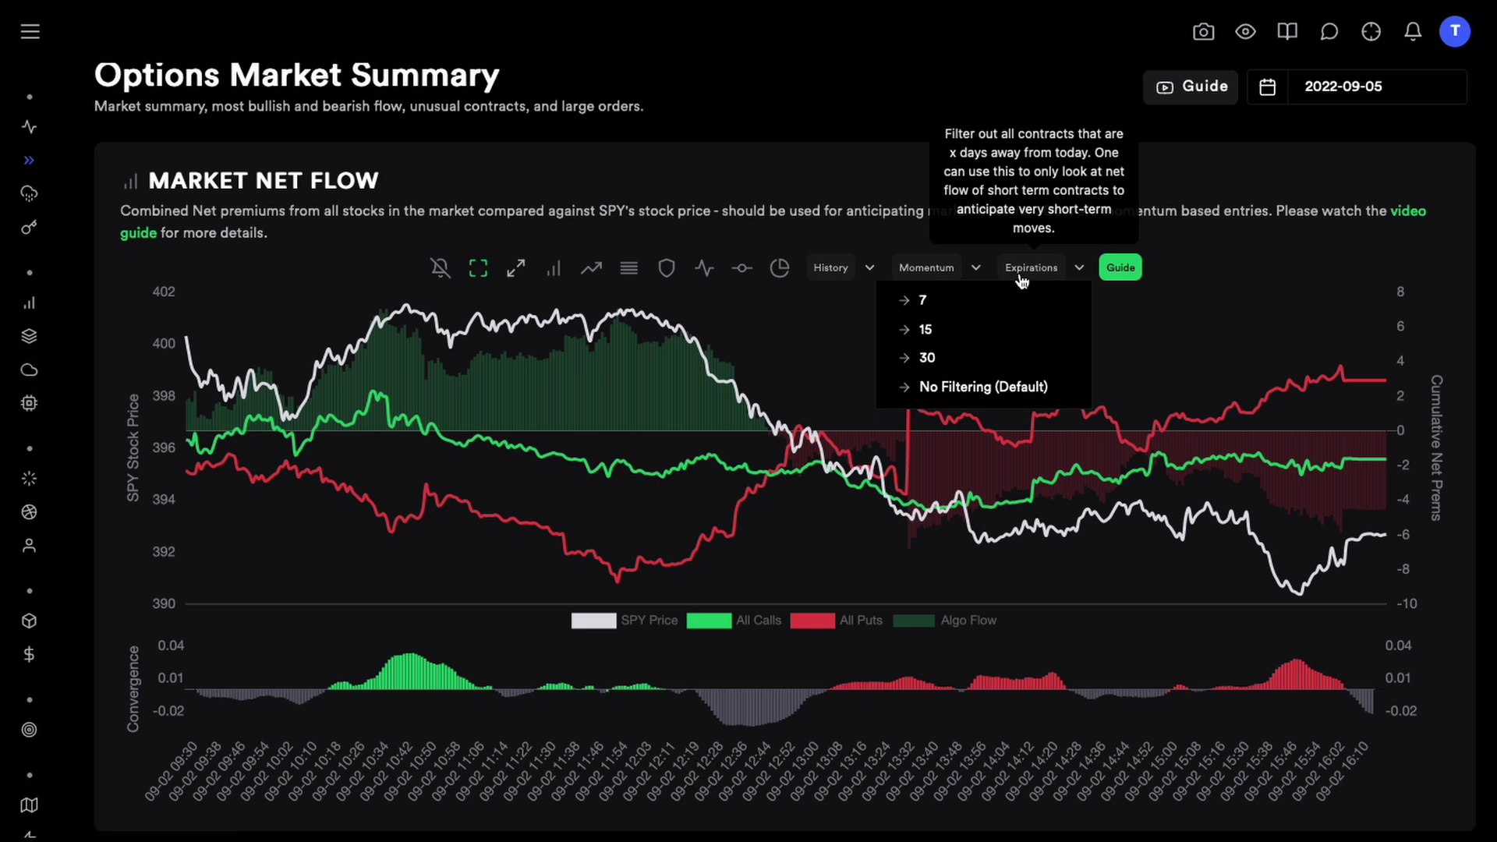
left_click(926, 329)
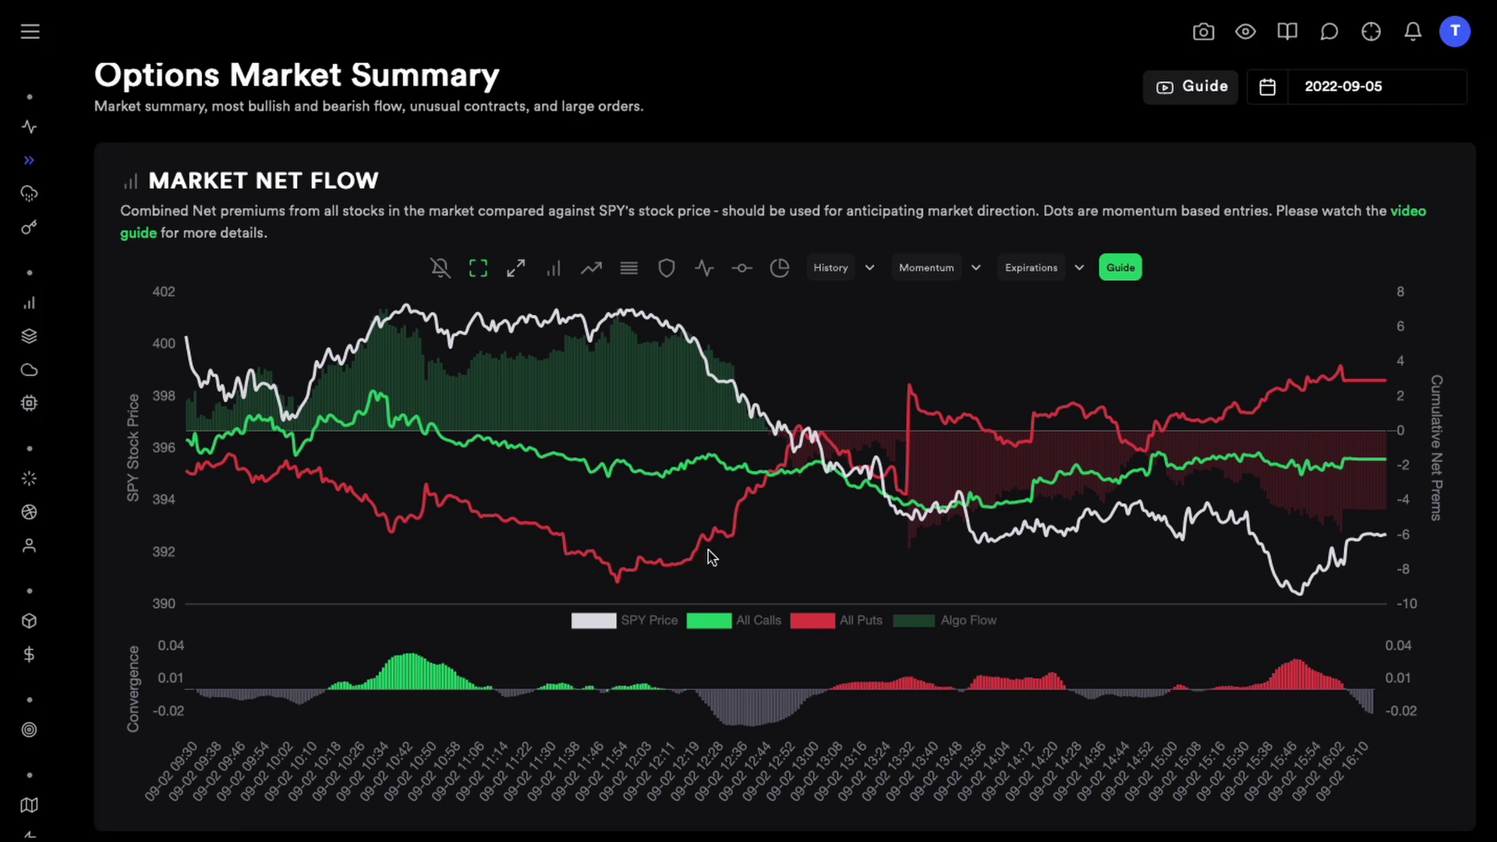
Hide the 5-day DEX moving average and redraw the Market DEX chart with 60 days of recent data.
scroll(714, 558, "down", 7)
scroll(760, 538, "down", 1)
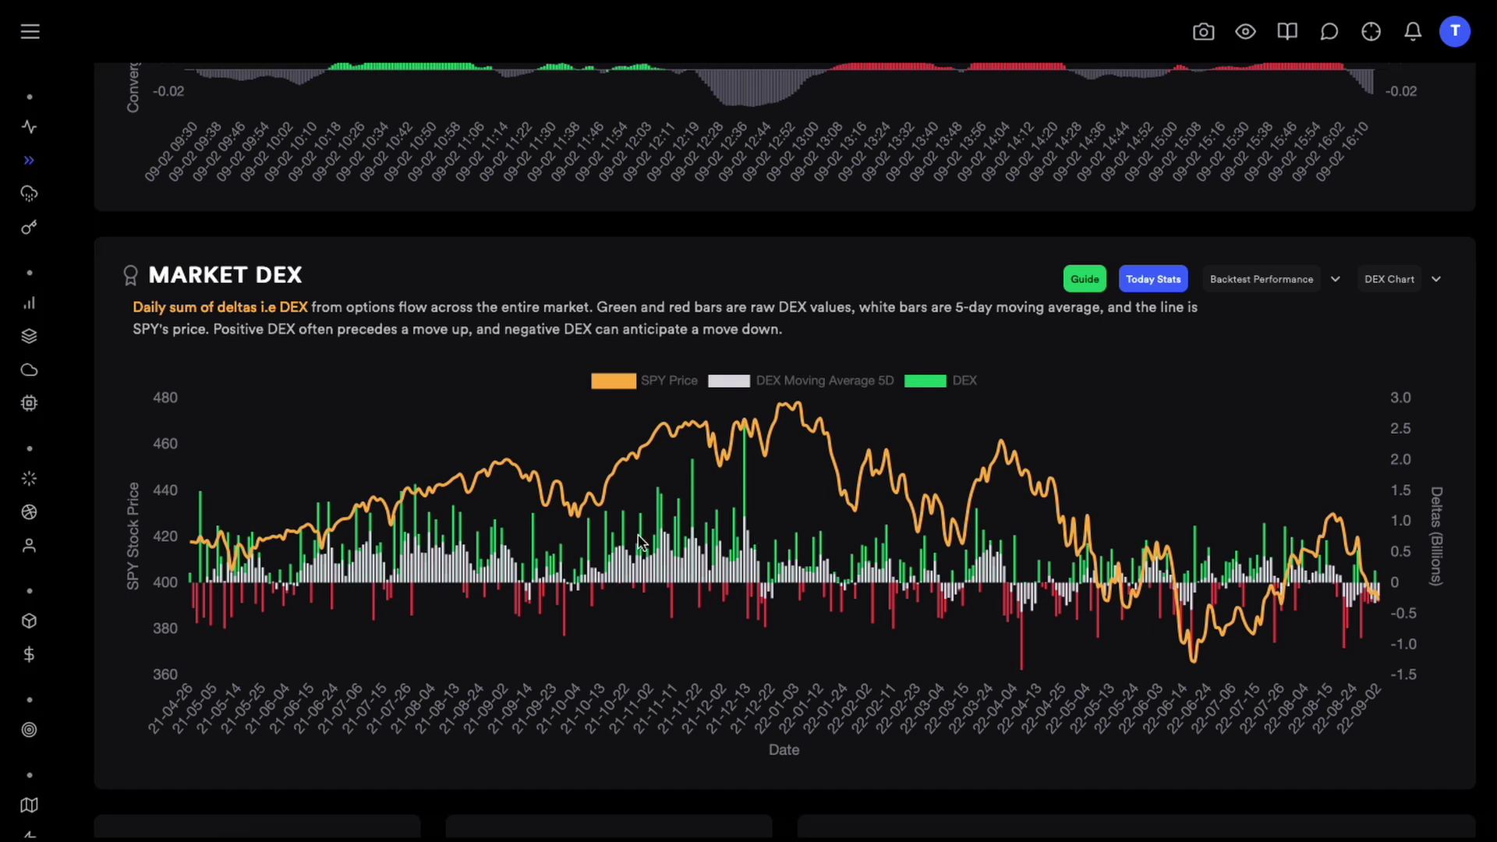
left_click(736, 379)
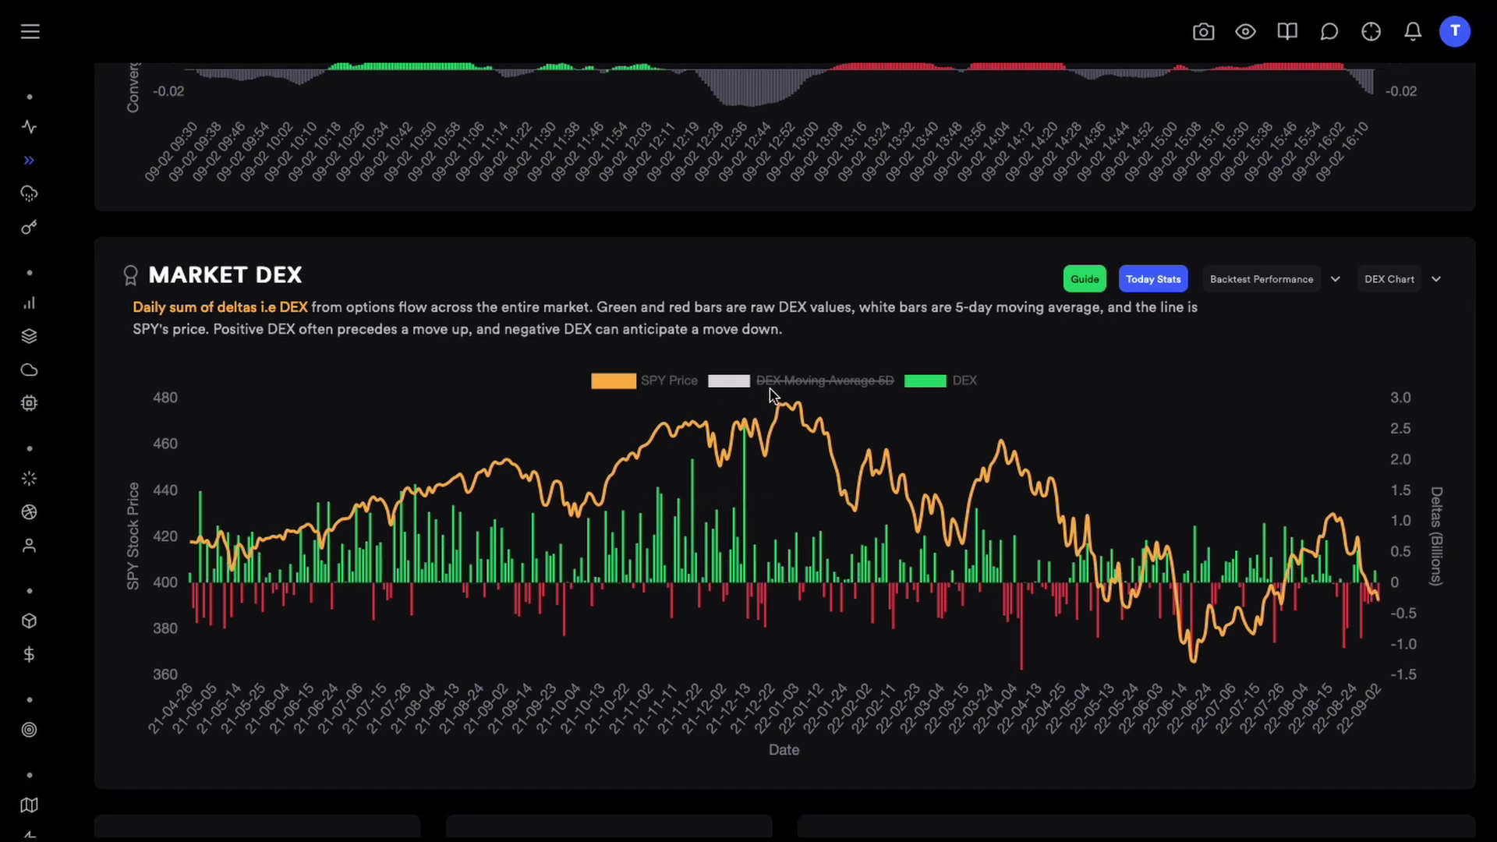
left_click(1436, 279)
left_click(1293, 505)
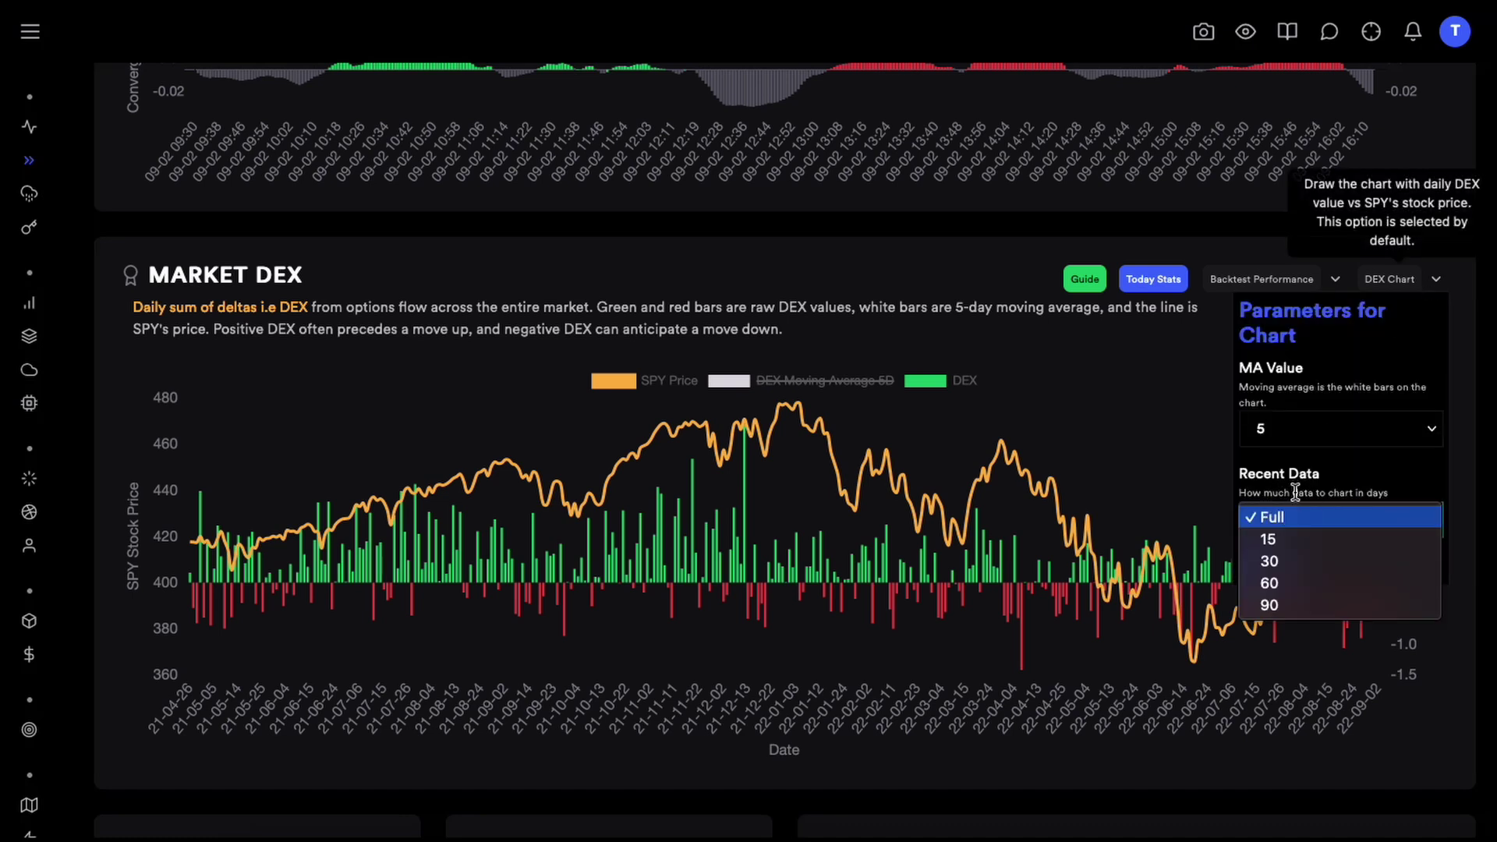
left_click(1265, 583)
left_click(1264, 577)
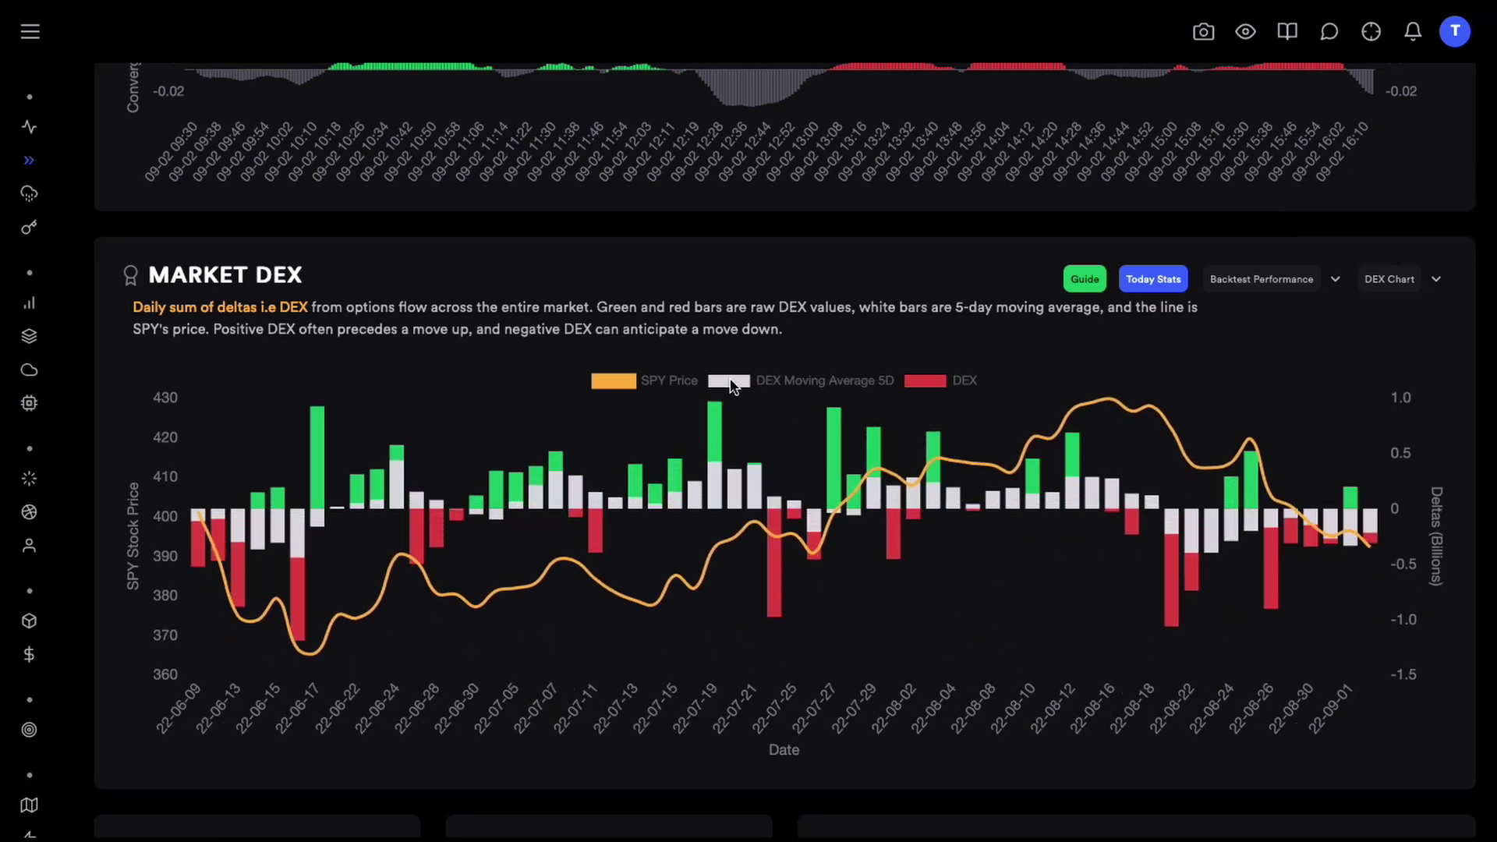
Compare the Market DEX bars with the 5-day moving average shown and hidden, and inspect the 22-09-02 bar.
mouse_move(1353, 499)
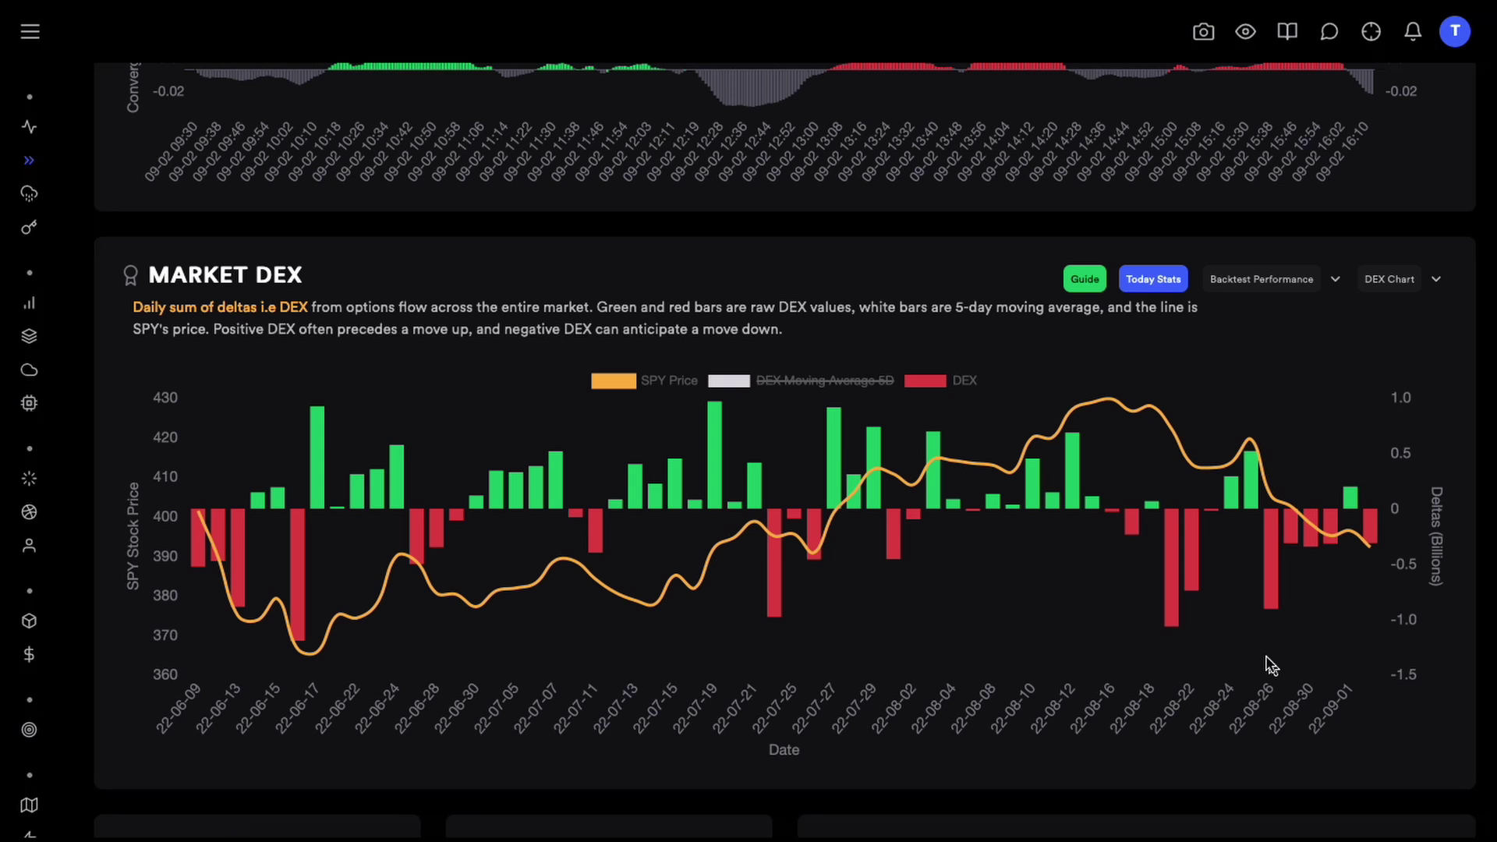
left_click(735, 388)
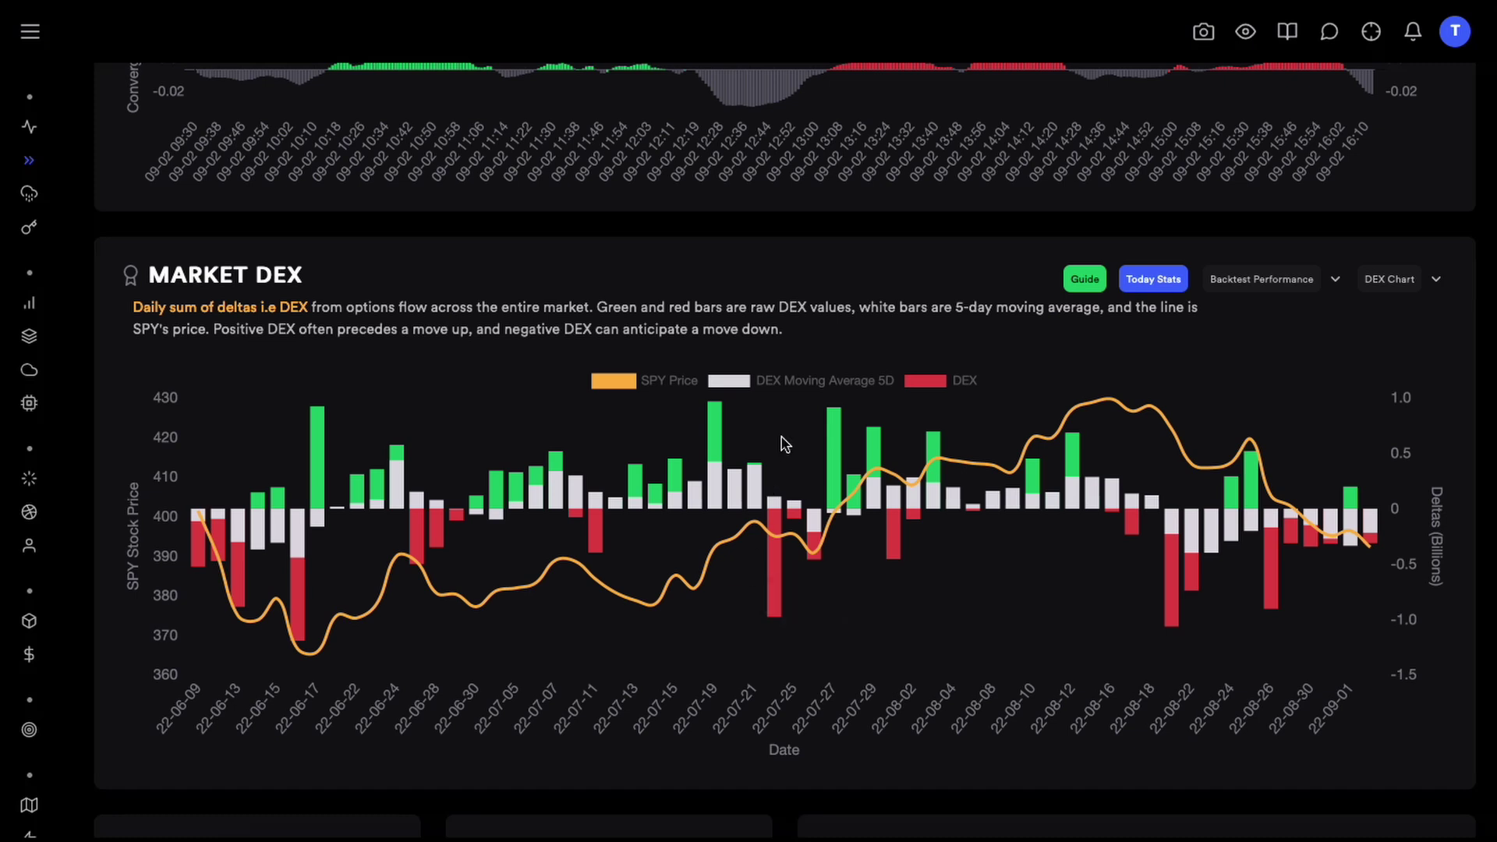
left_click(736, 383)
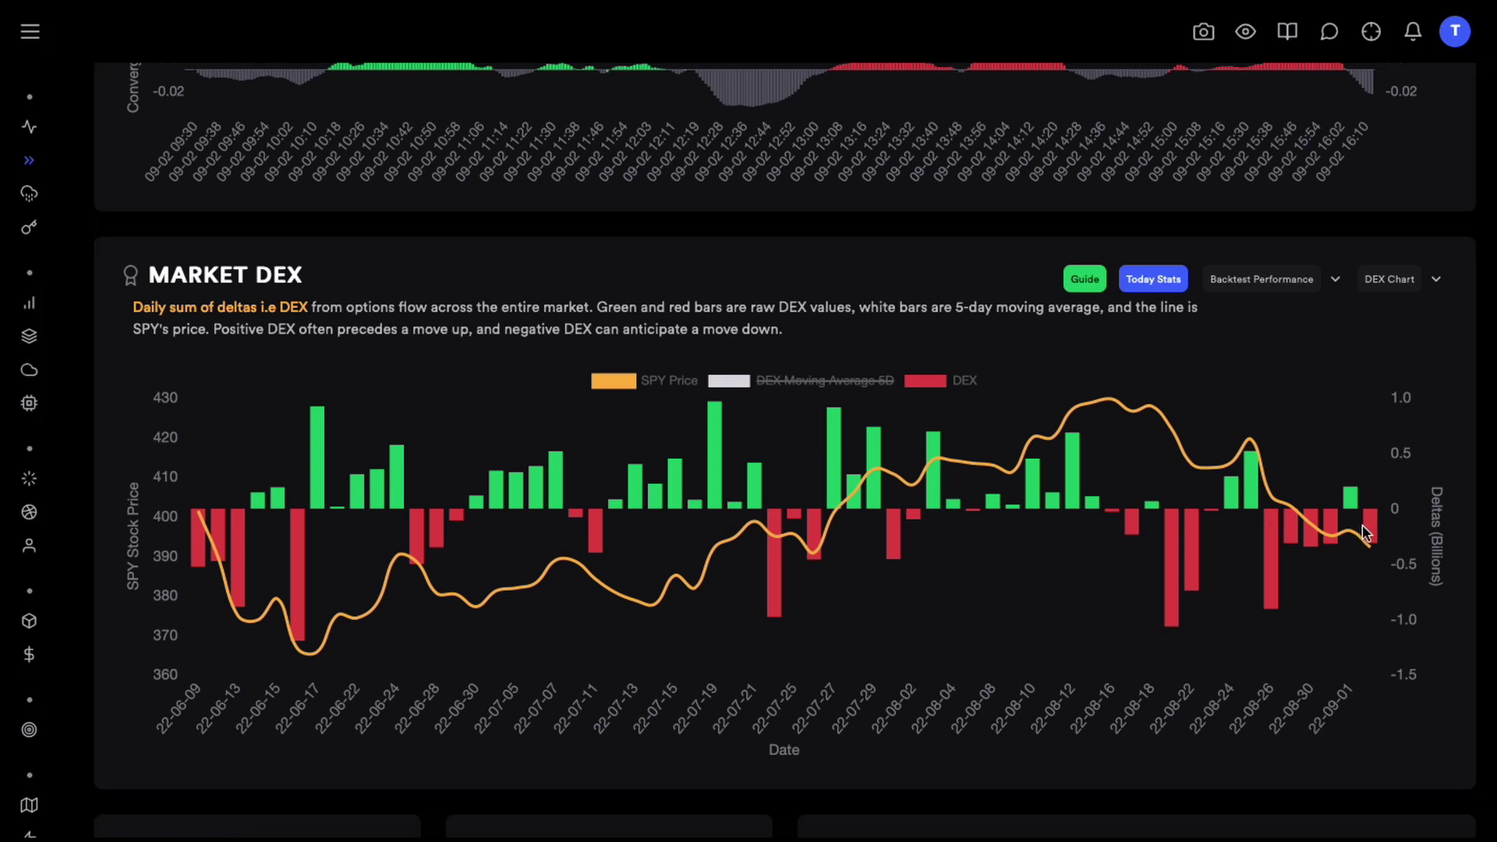
mouse_move(1369, 538)
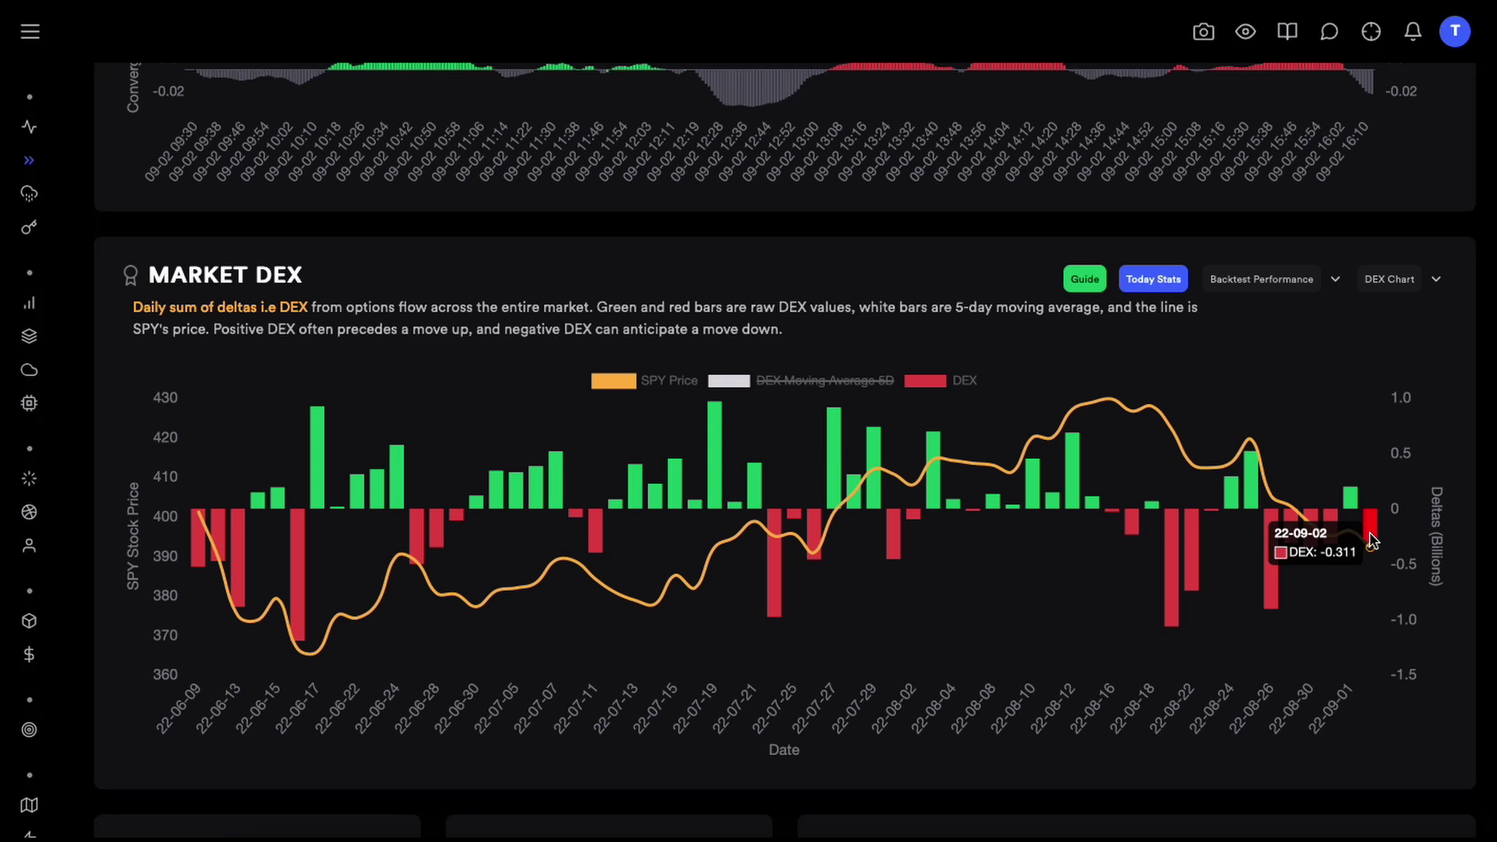
Backtest the raw DEX strategy with a forward return of 1 day and a 1% stoploss.
left_click(1267, 283)
left_click(1176, 702)
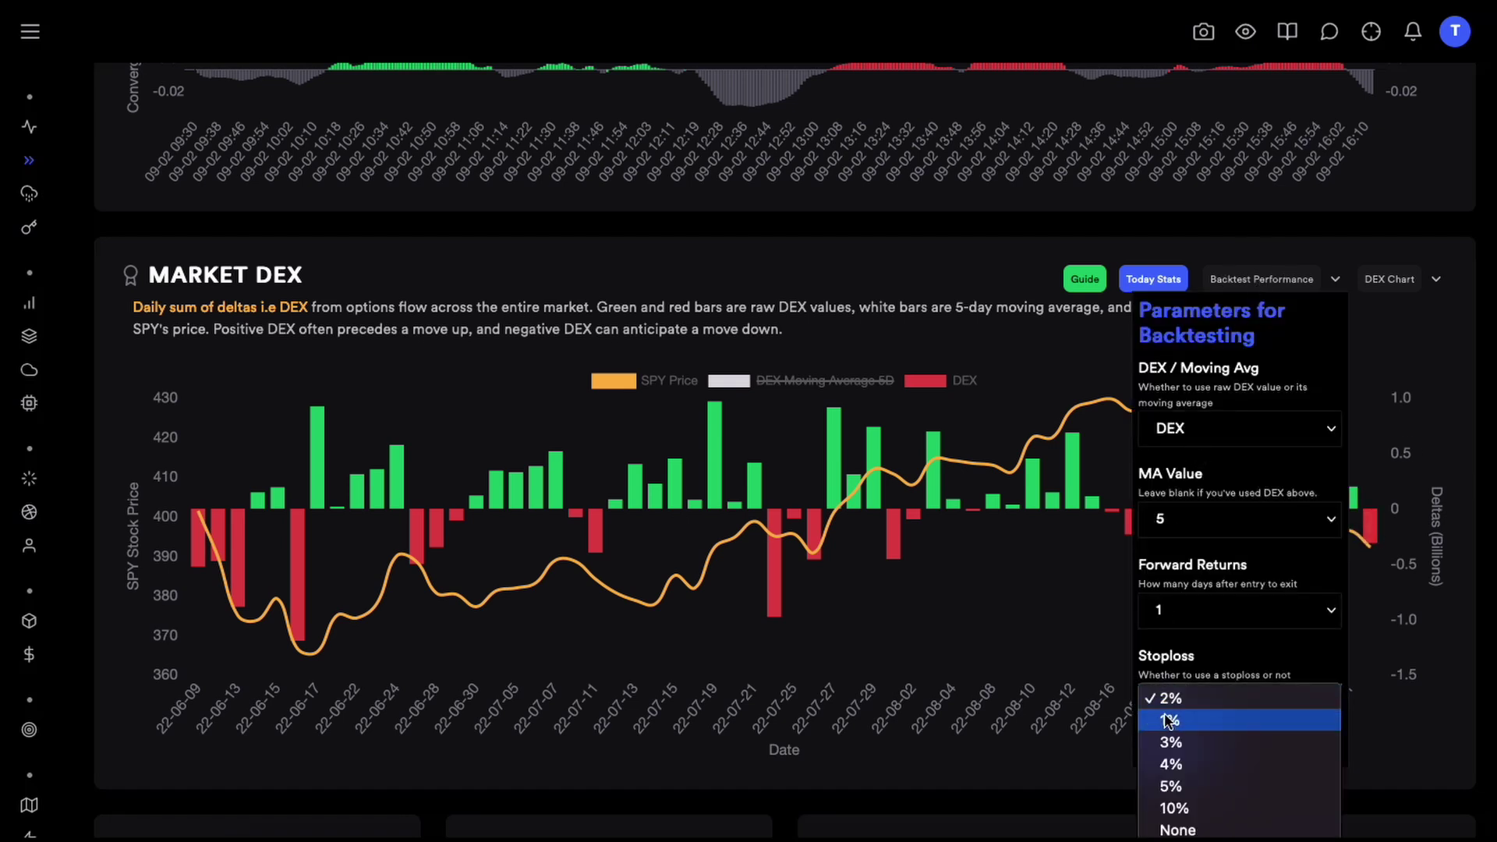
left_click(1166, 718)
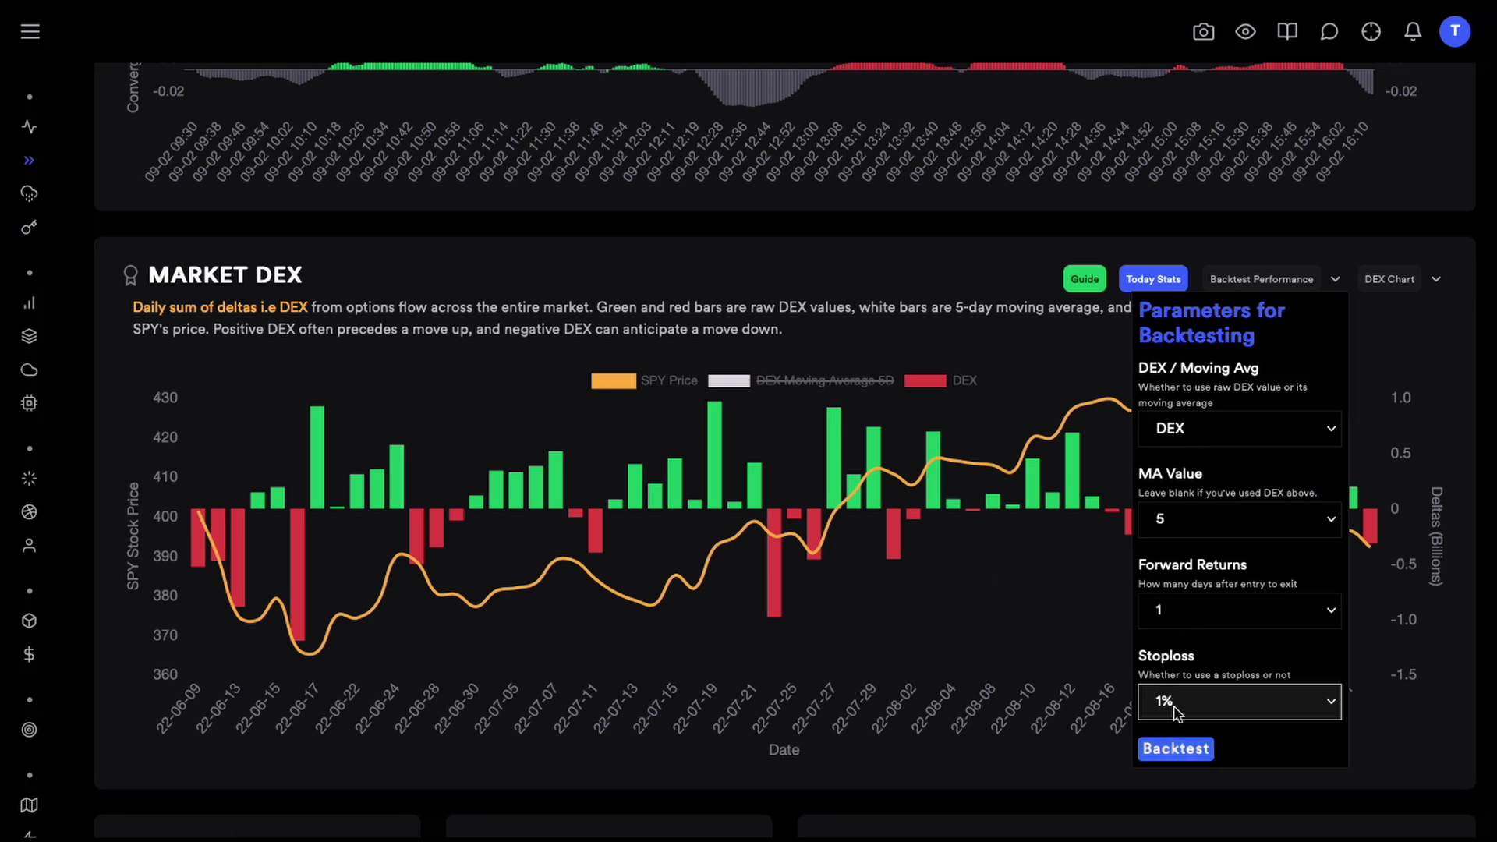
left_click(1176, 749)
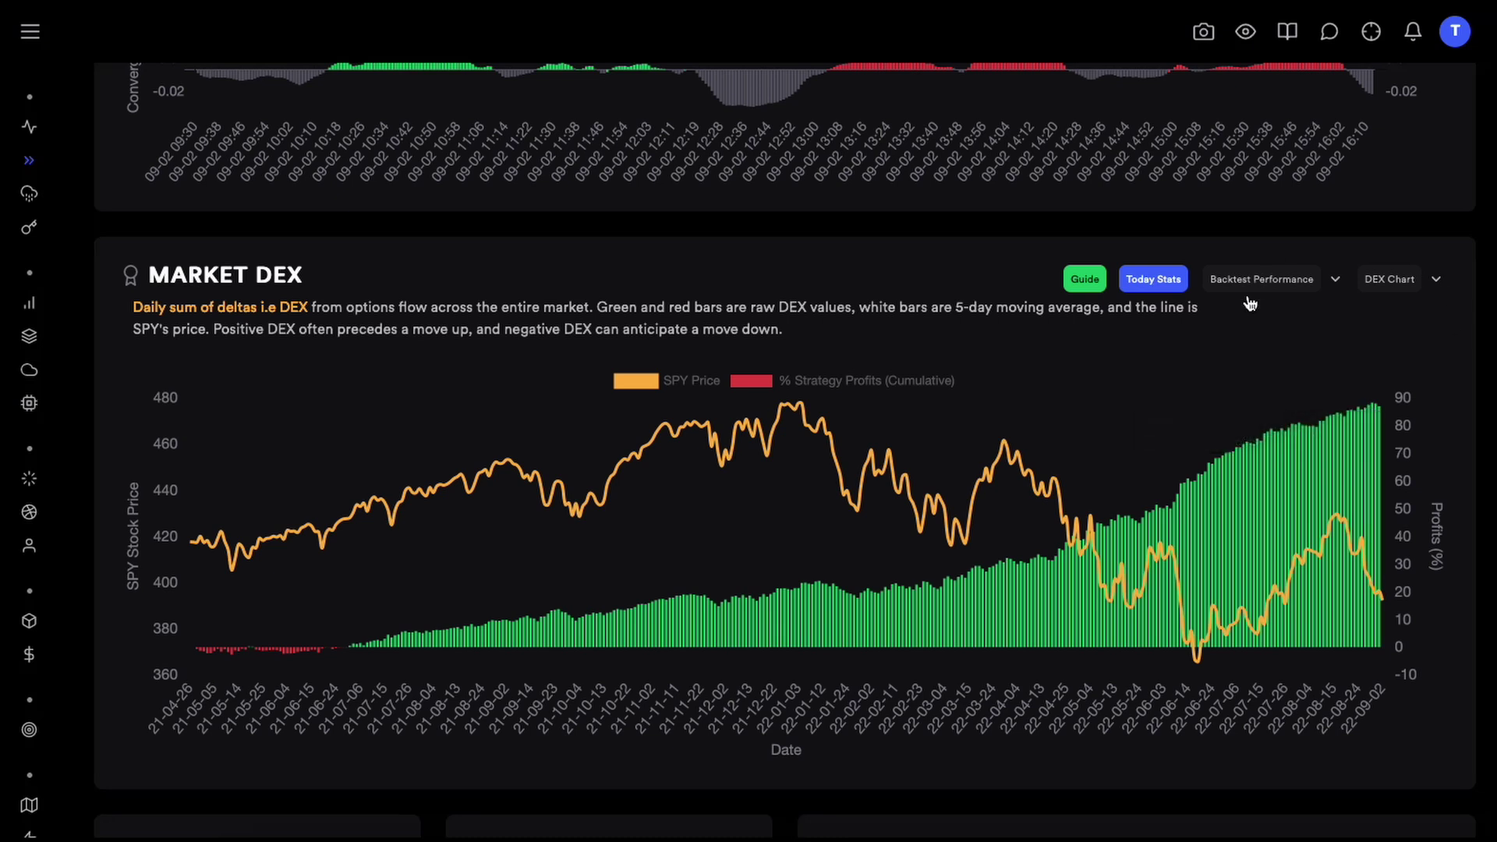
View today's DEX statistics for the top contract and return to the Market DEX chart.
left_click(1400, 285)
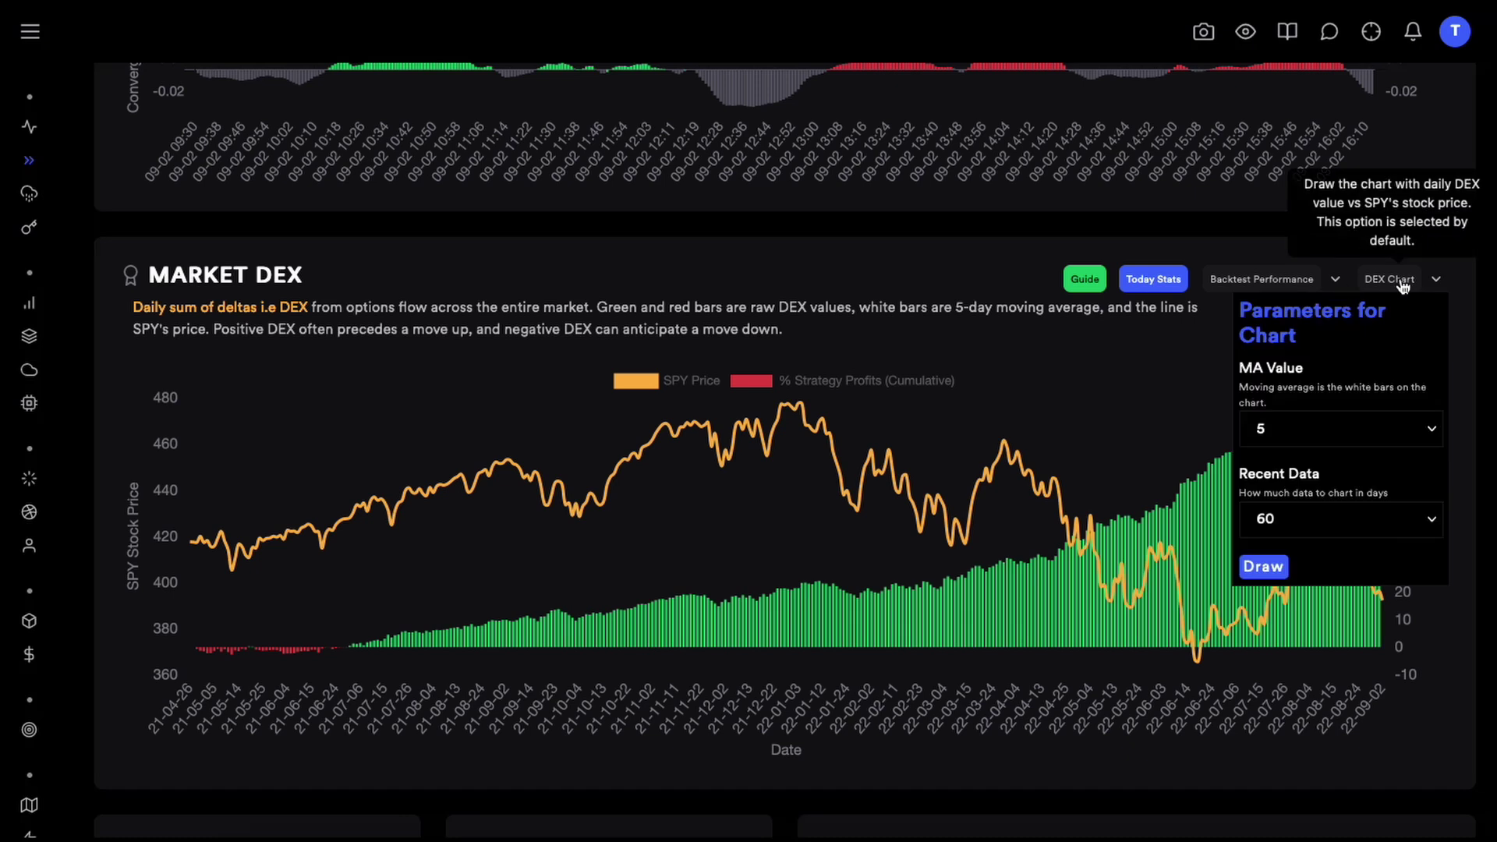
left_click(1152, 280)
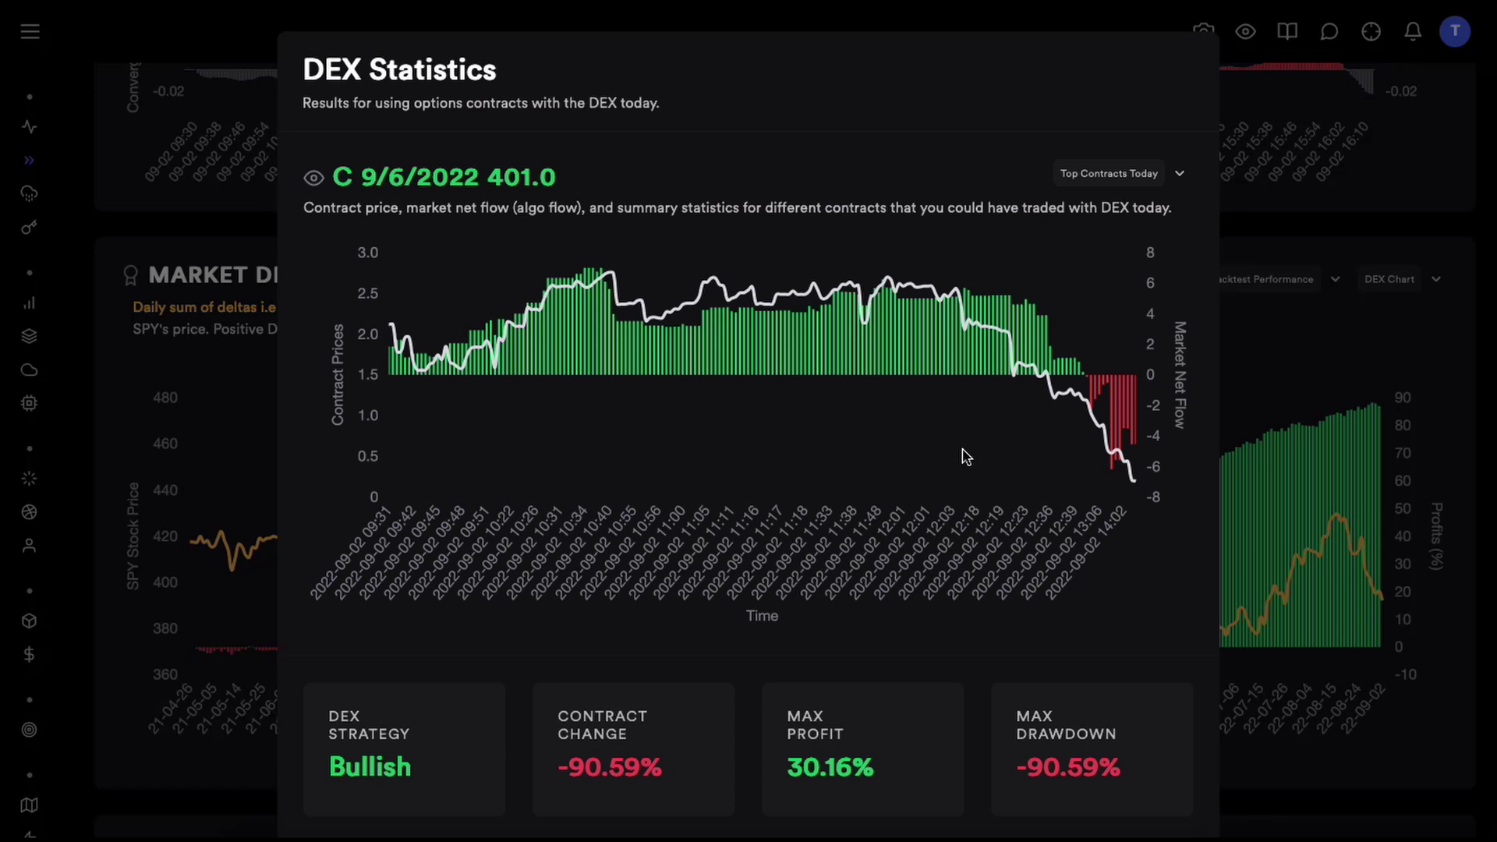
key("Escape")
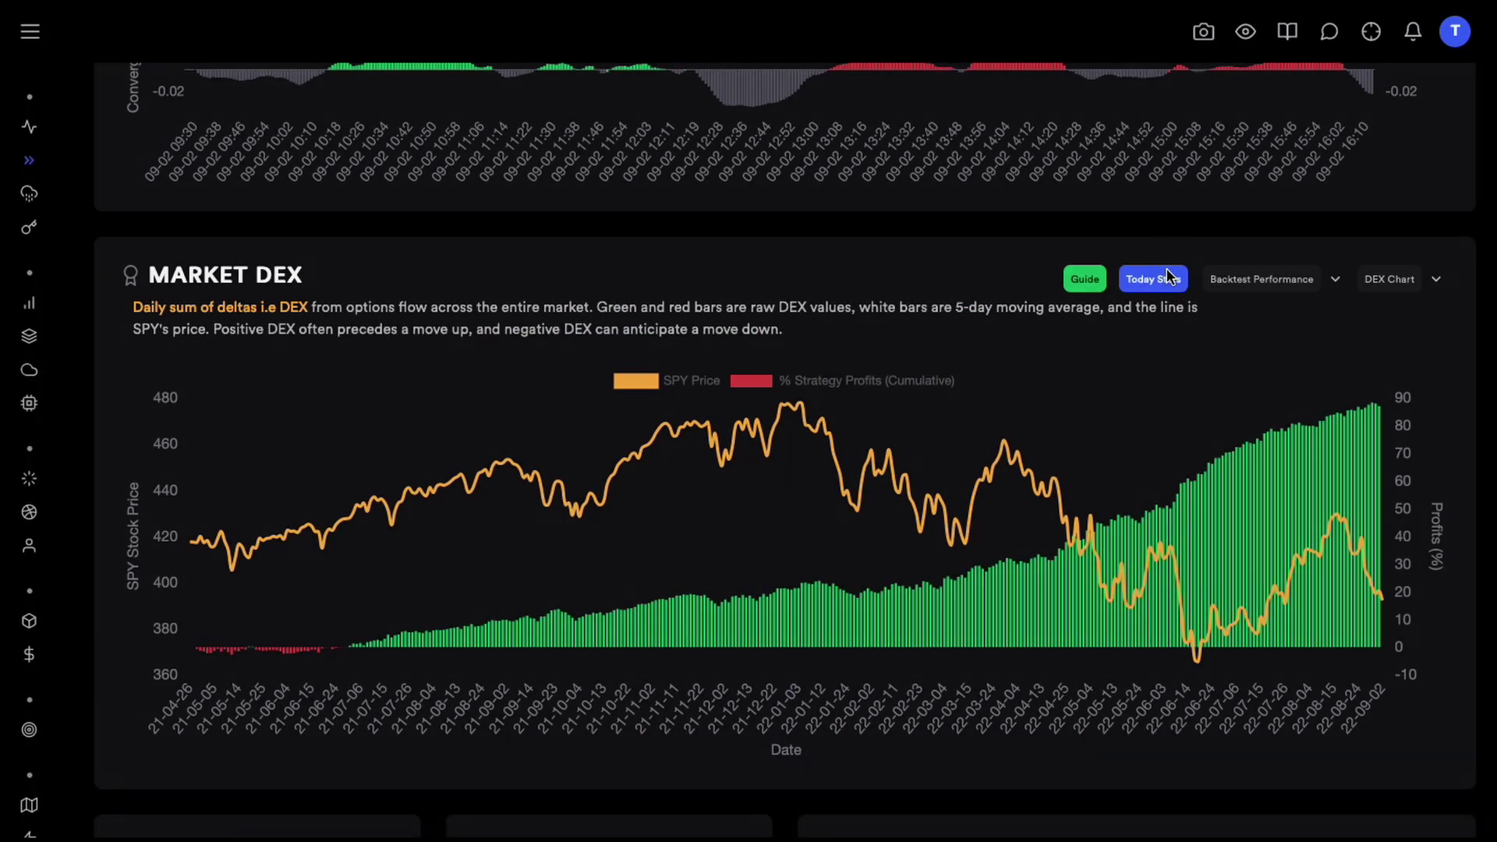
left_click(1156, 279)
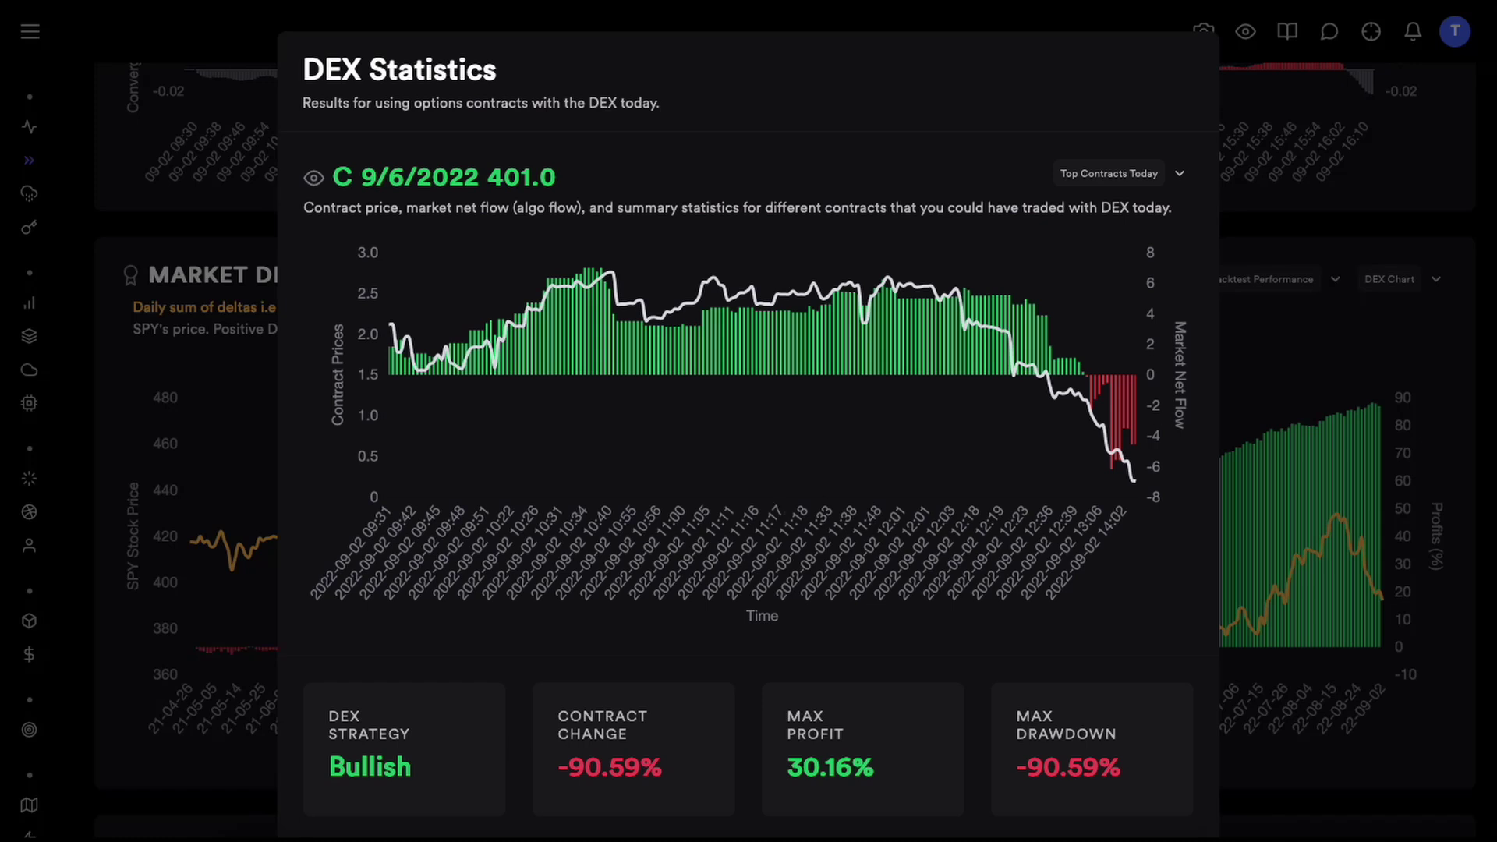
left_click(1326, 338)
Redraw the Market DEX chart with an MA value of 5 and 60 days of recent data.
left_click(1390, 278)
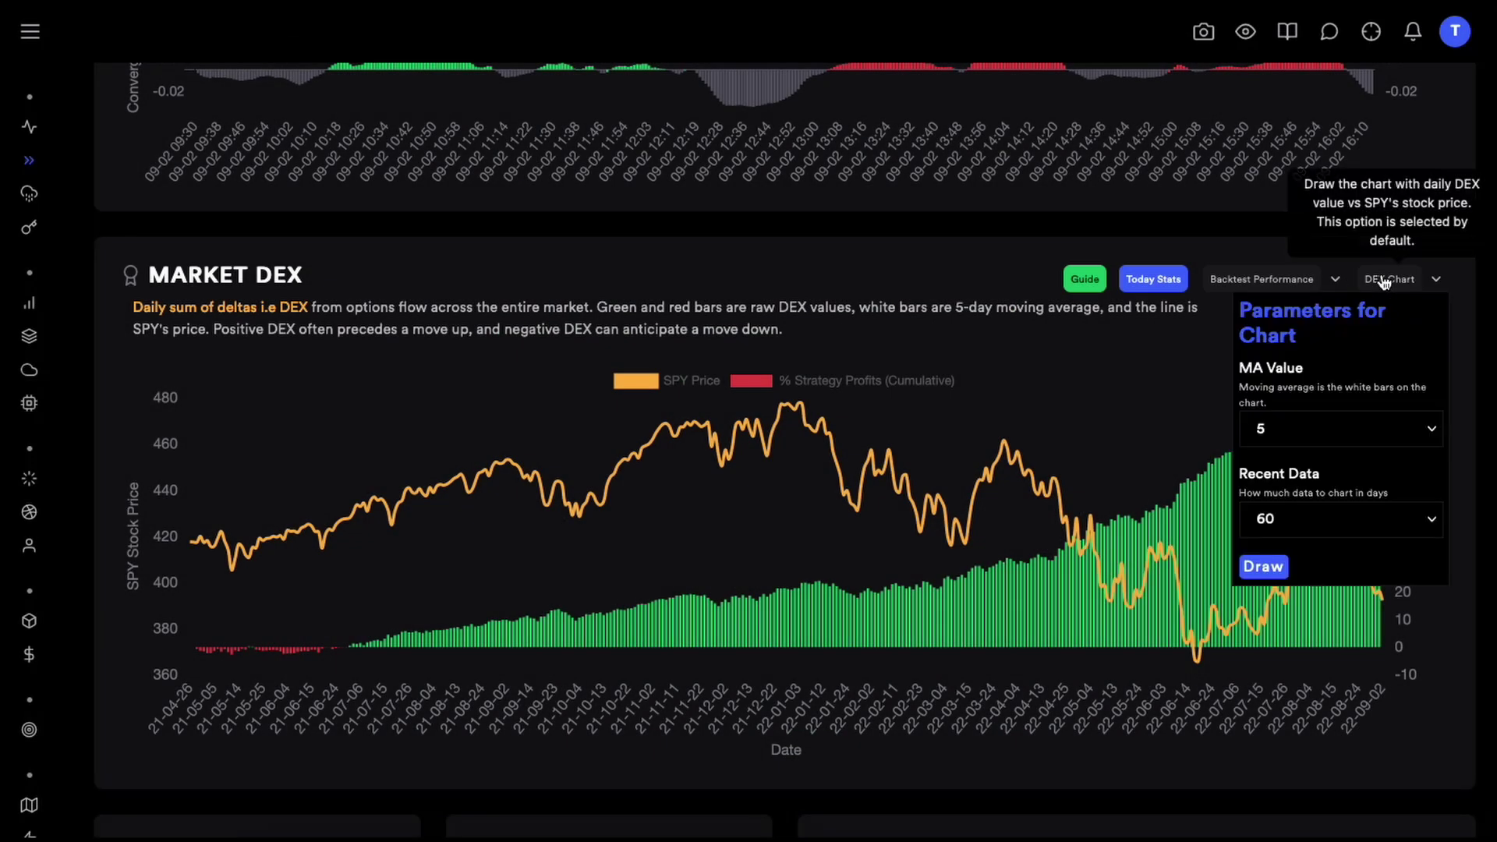
left_click(1263, 567)
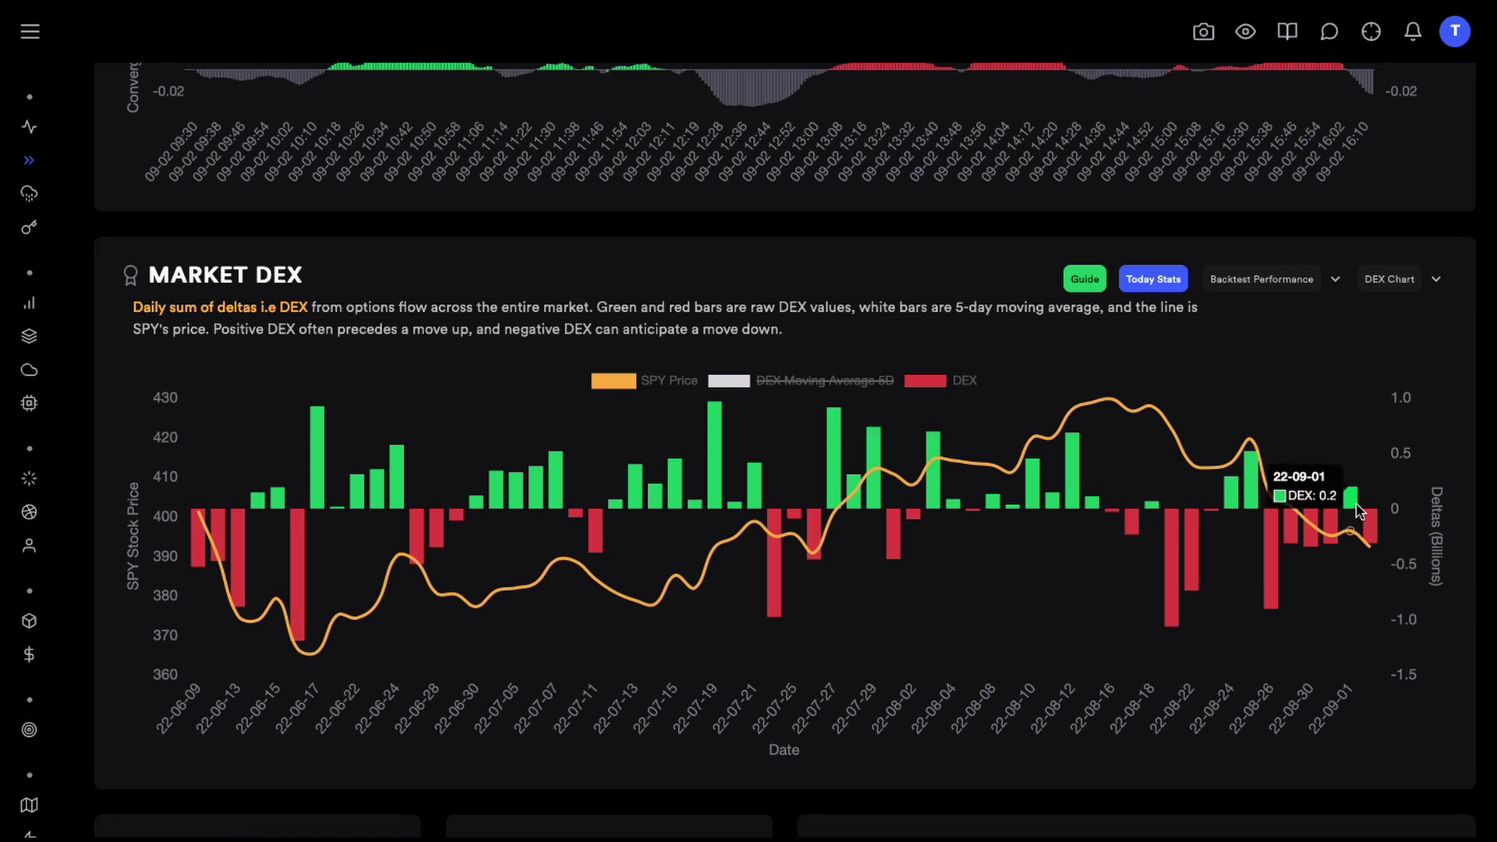
Examine the DEX strategy and the contract price against market net flow in today's DEX statistics.
left_click(1153, 285)
double_click(336, 766)
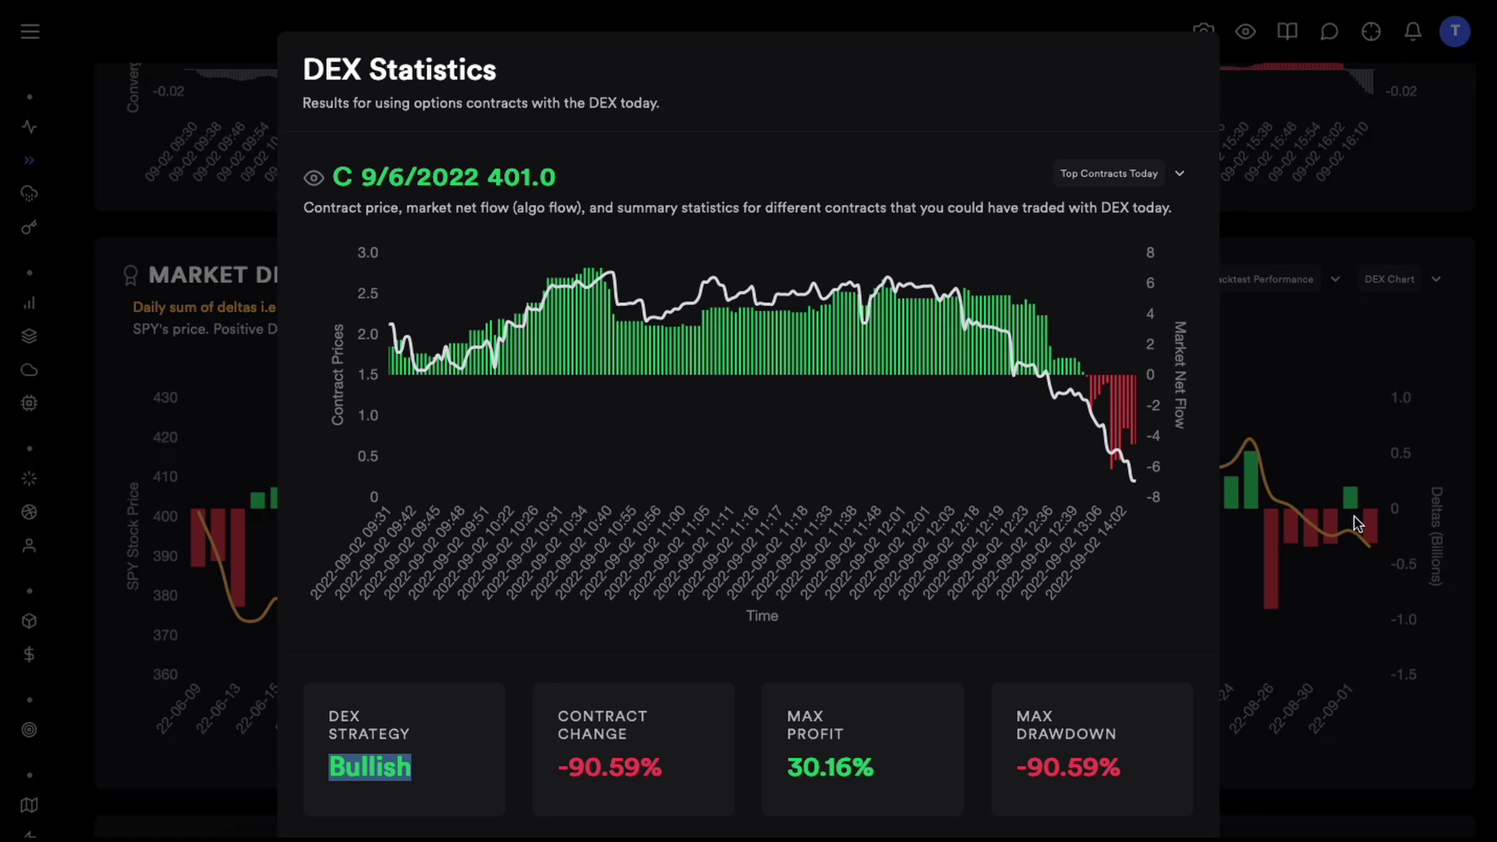
mouse_move(655, 341)
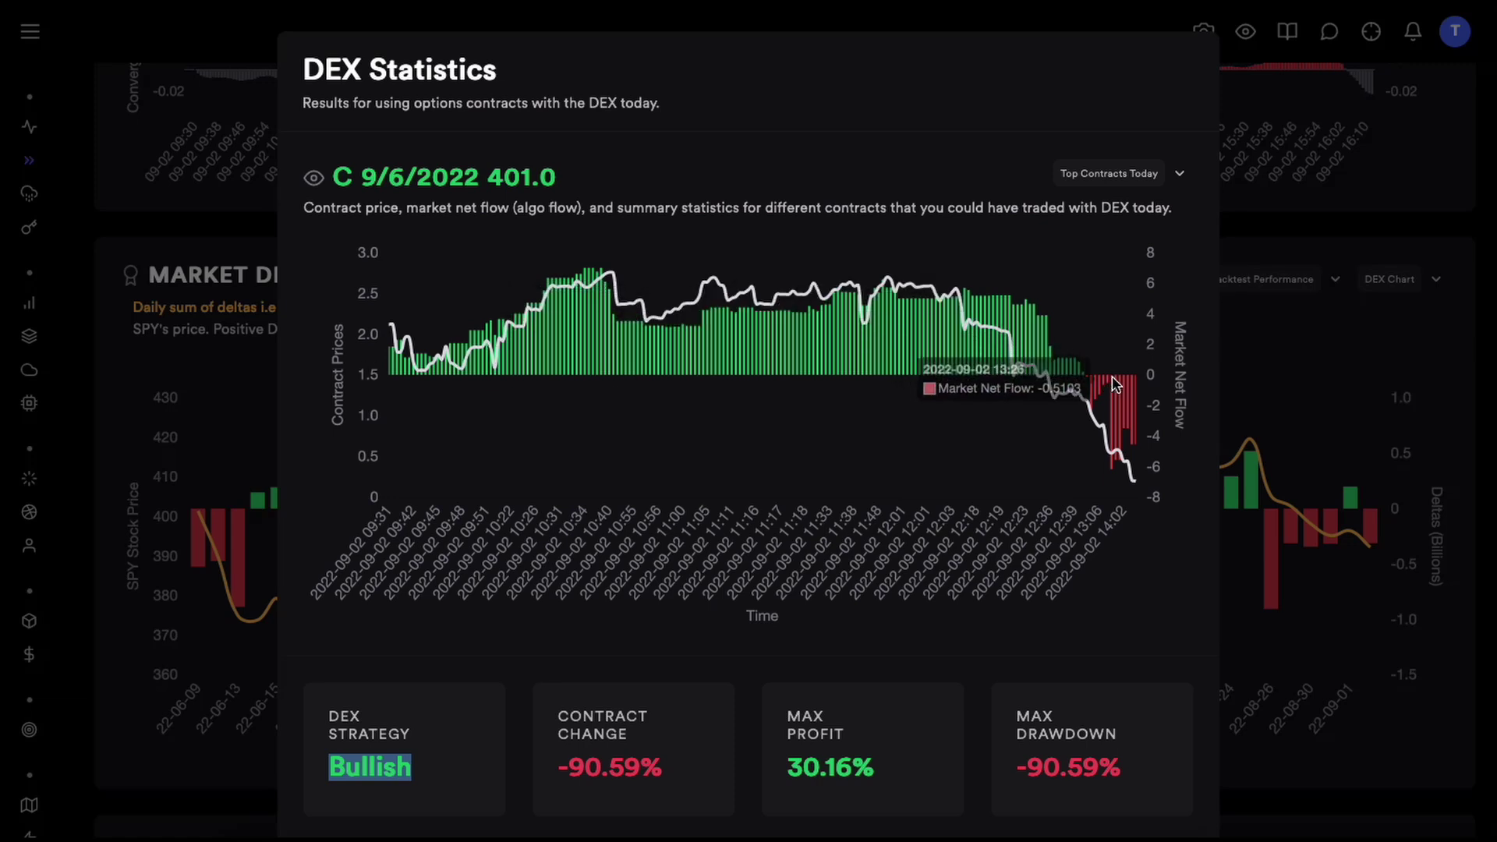
left_click(1357, 331)
Compare the Market Net Flow chart with the contract chart in today's DEX statistics.
scroll(1081, 324, "up", 7)
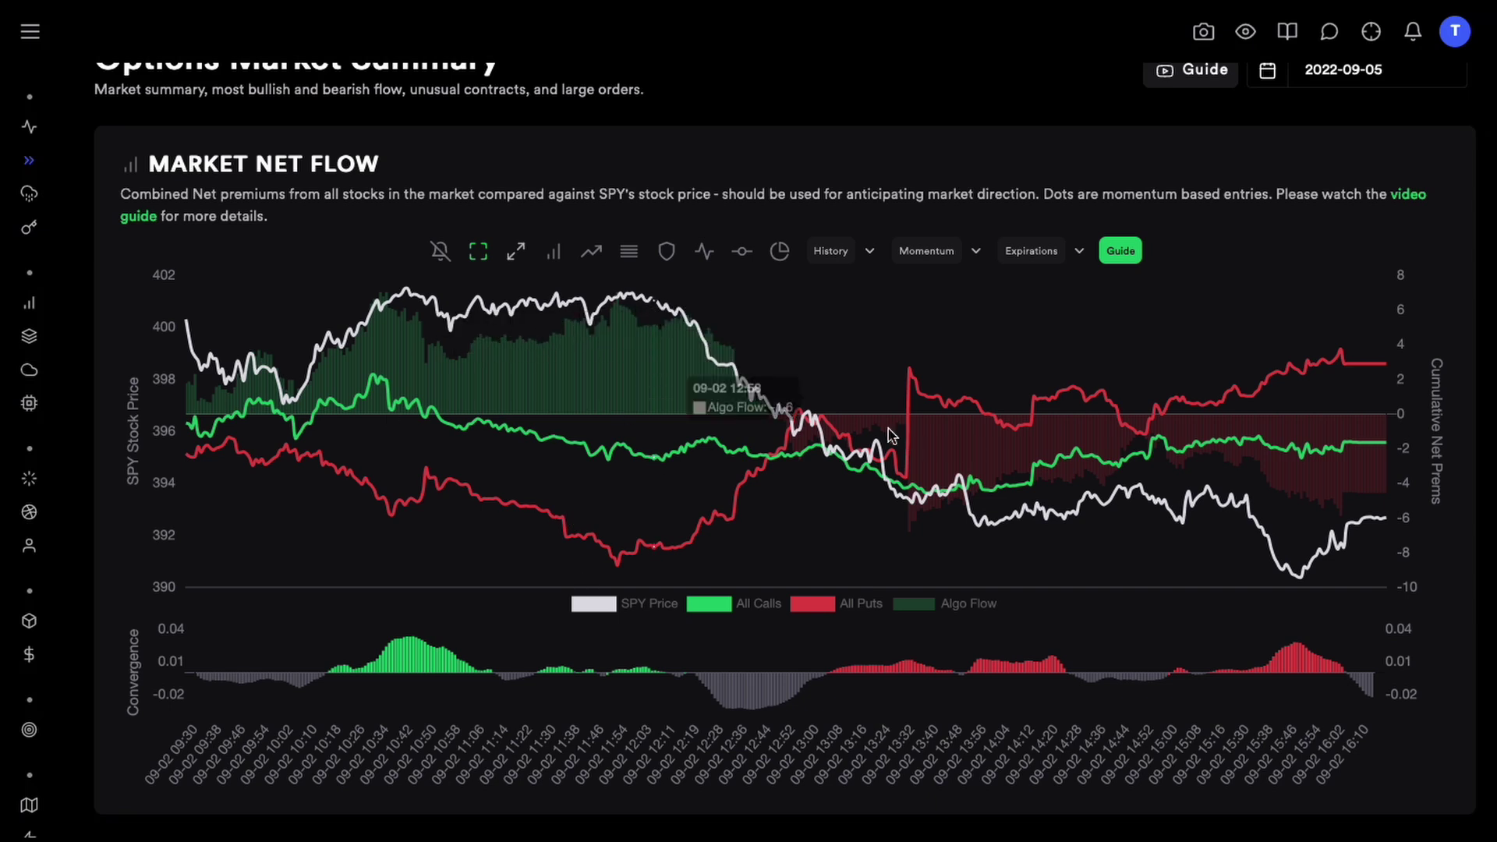
scroll(1096, 573, "down", 5)
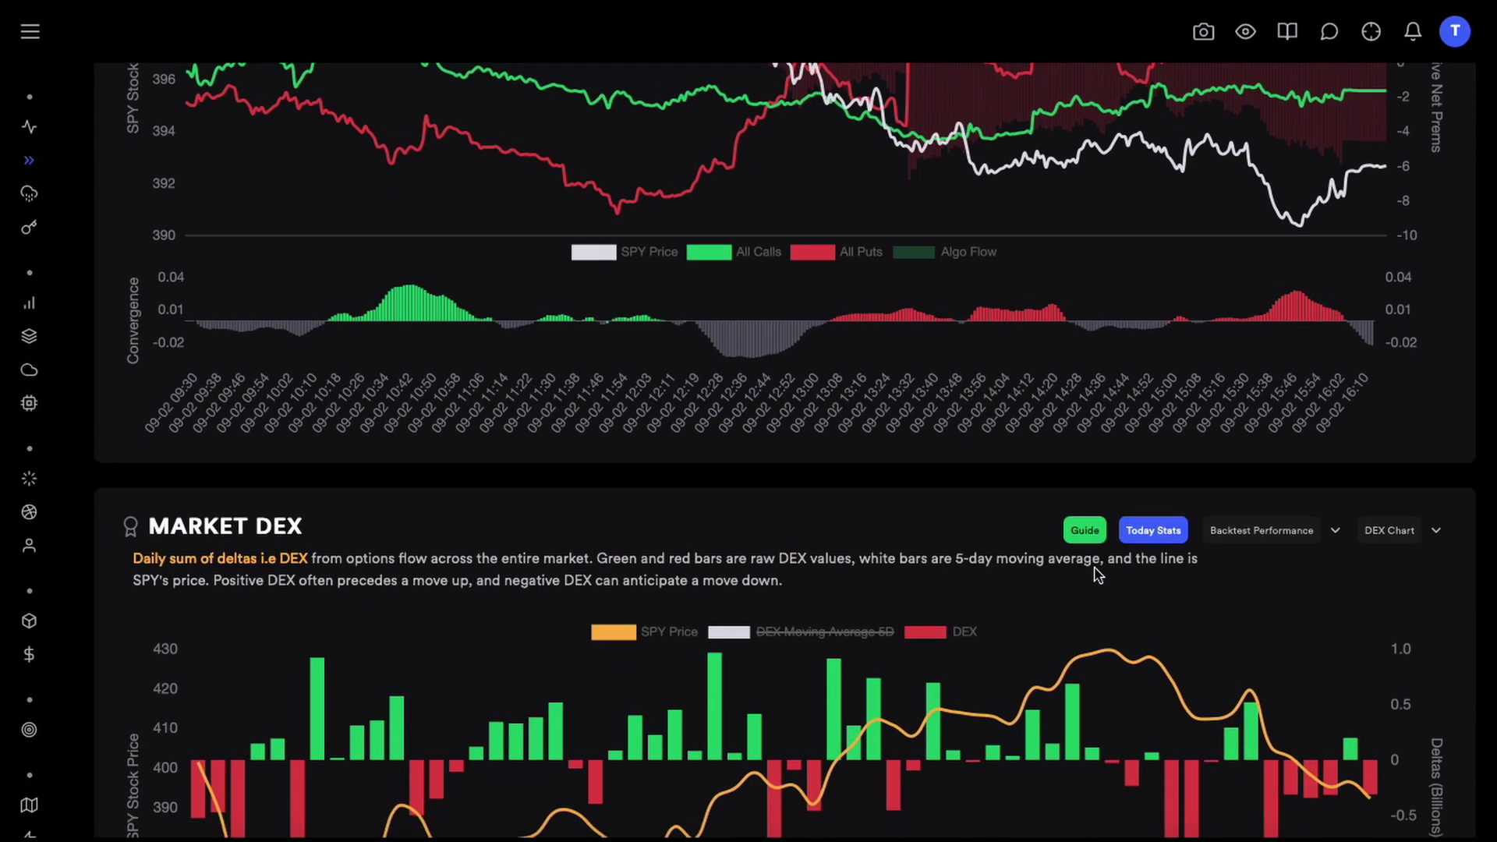
left_click(1150, 531)
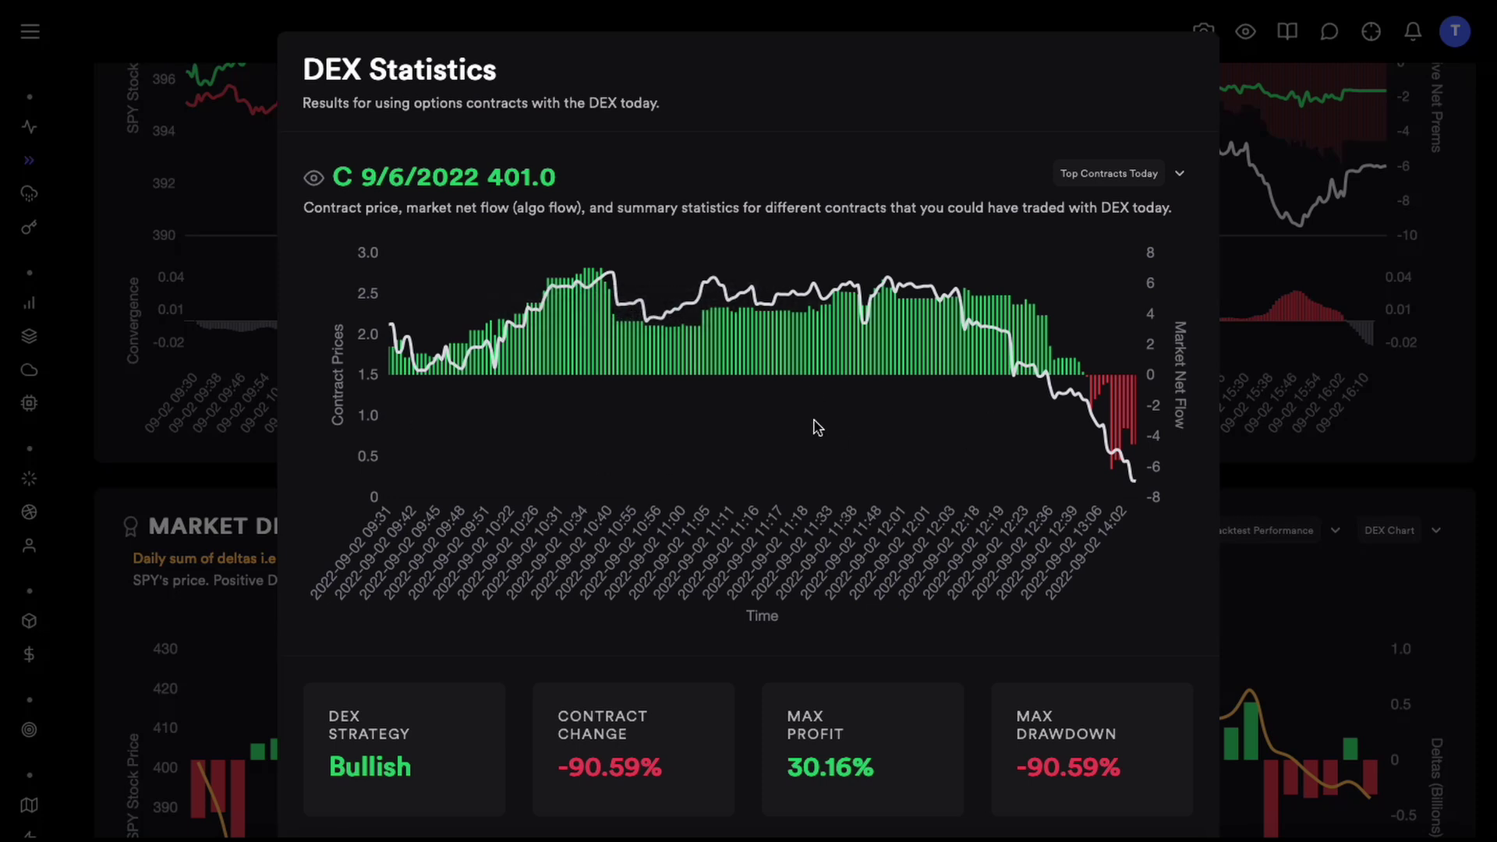
left_click(1330, 359)
scroll(838, 437, "down", 2)
scroll(829, 449, "down", 3)
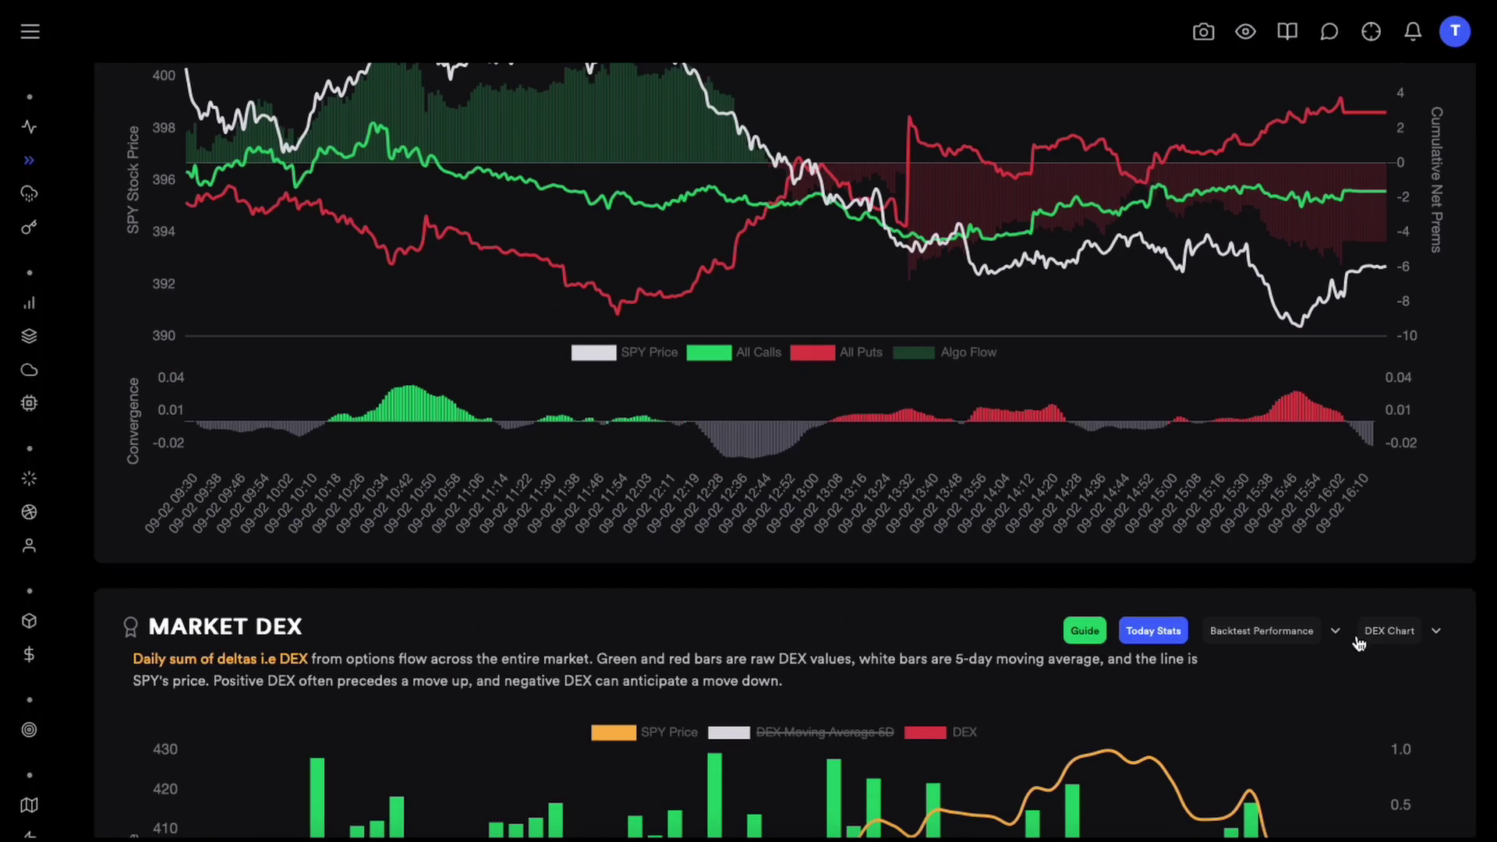
left_click(1156, 630)
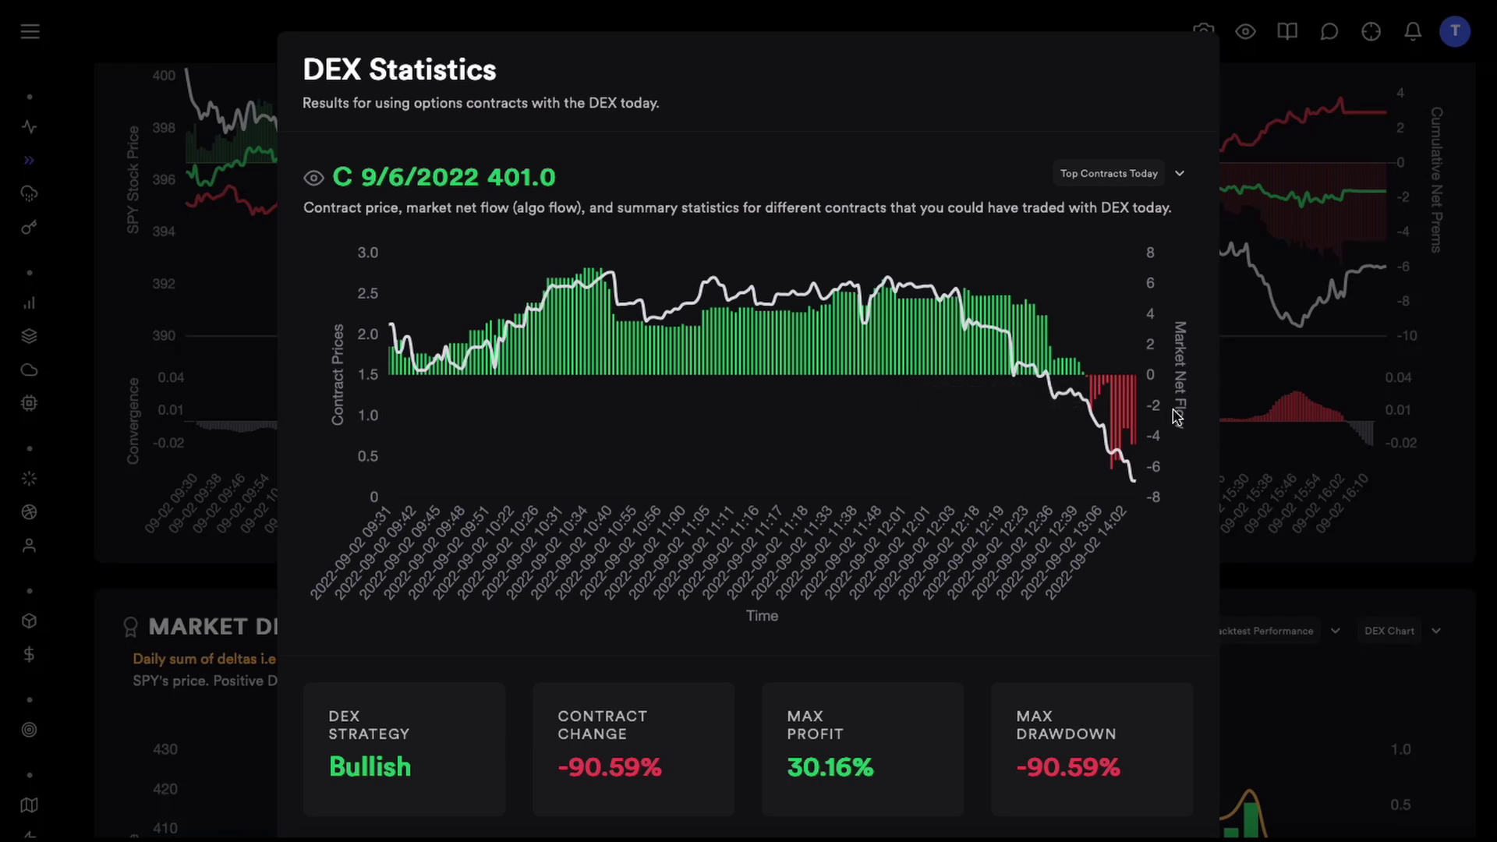
left_click(1349, 498)
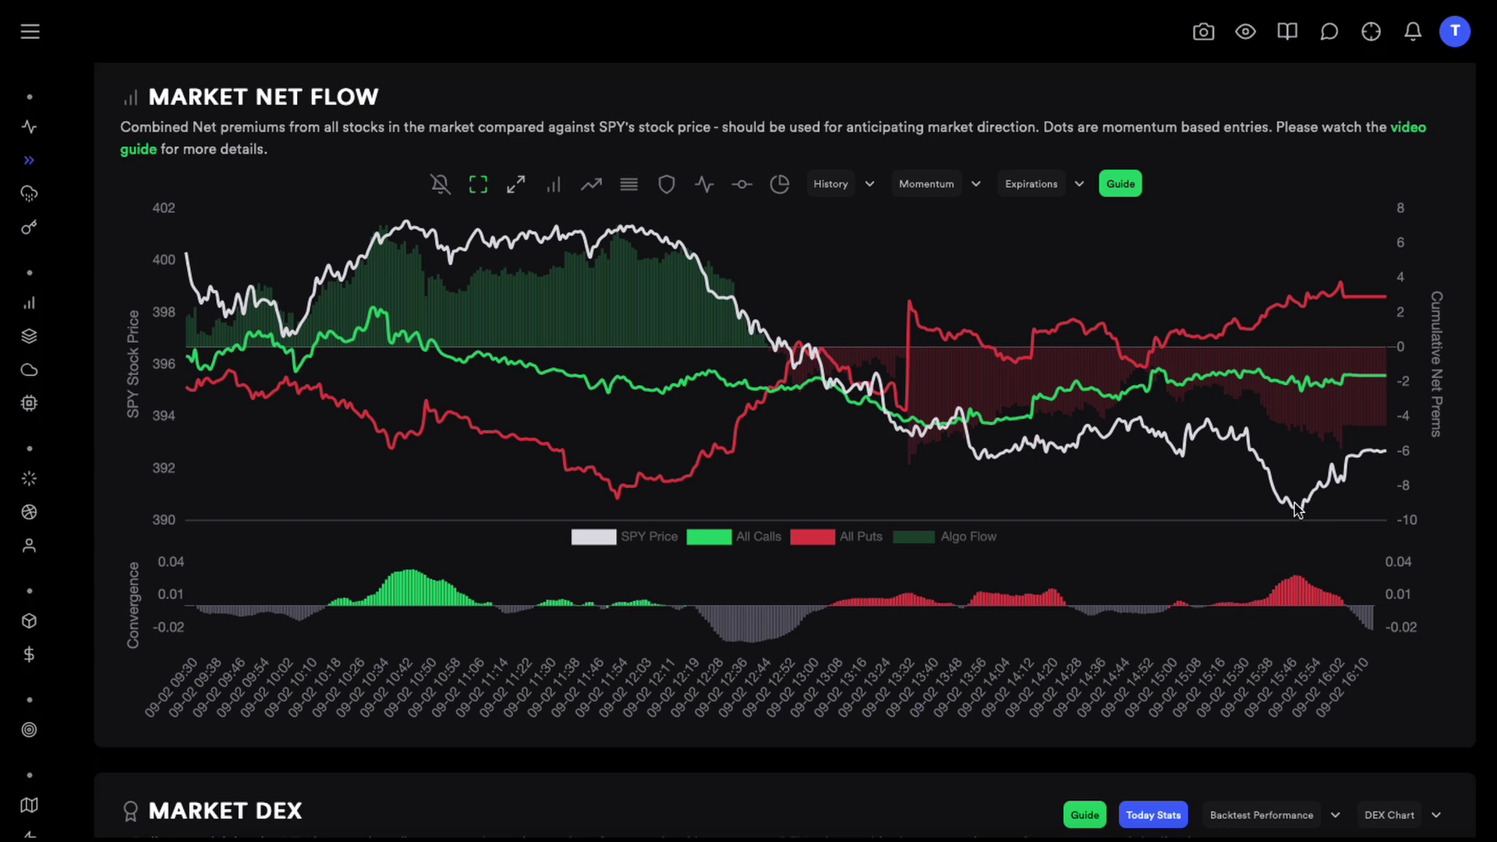
Compare the C 9/6/2022 401.0 contract price with market net flow in today's DEX statistics.
scroll(1248, 554, "down", 1)
left_click(1144, 722)
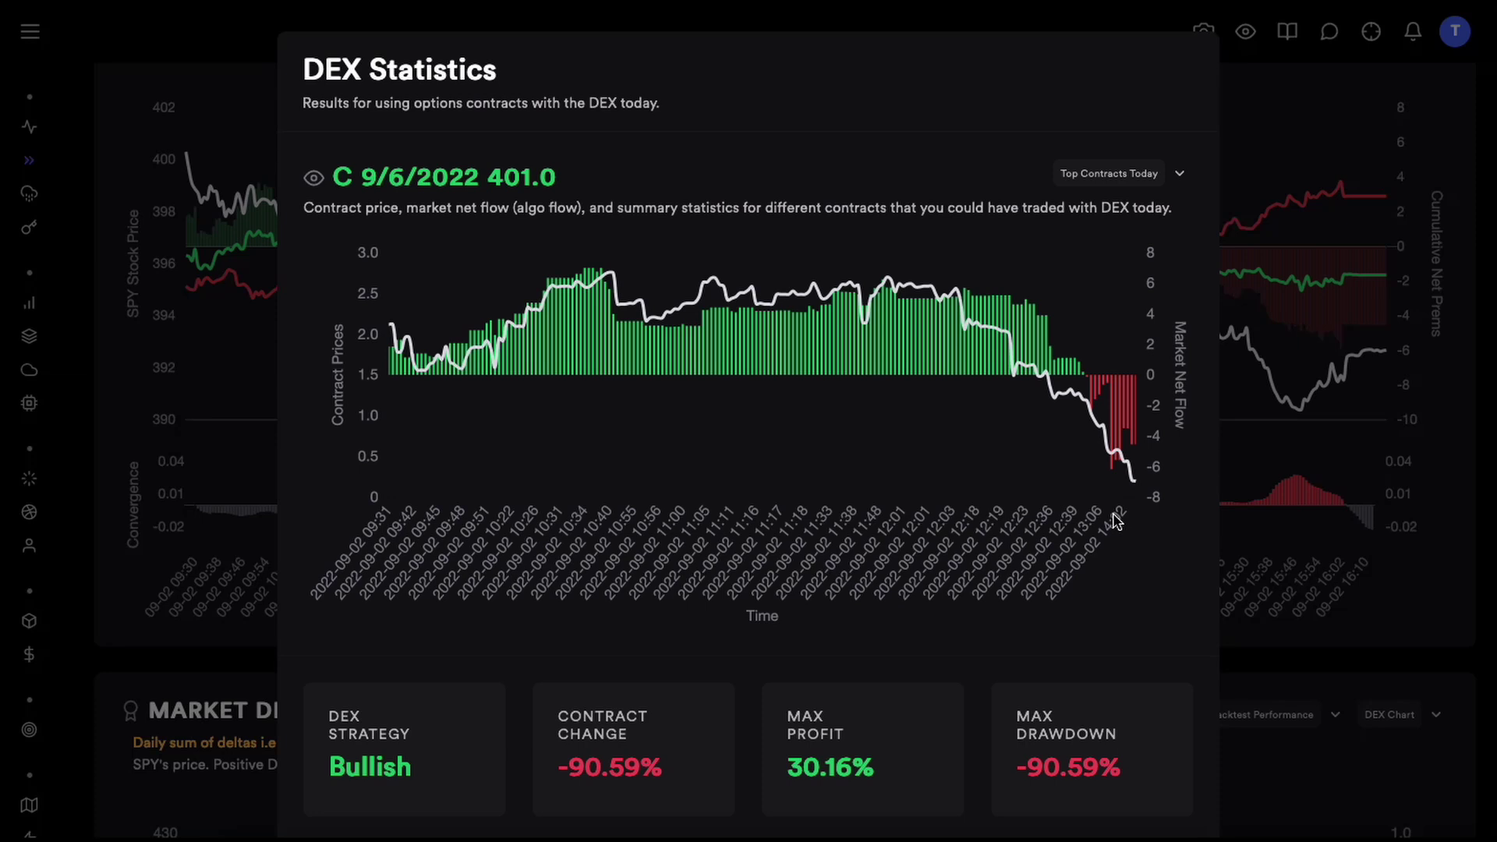
left_click(1359, 578)
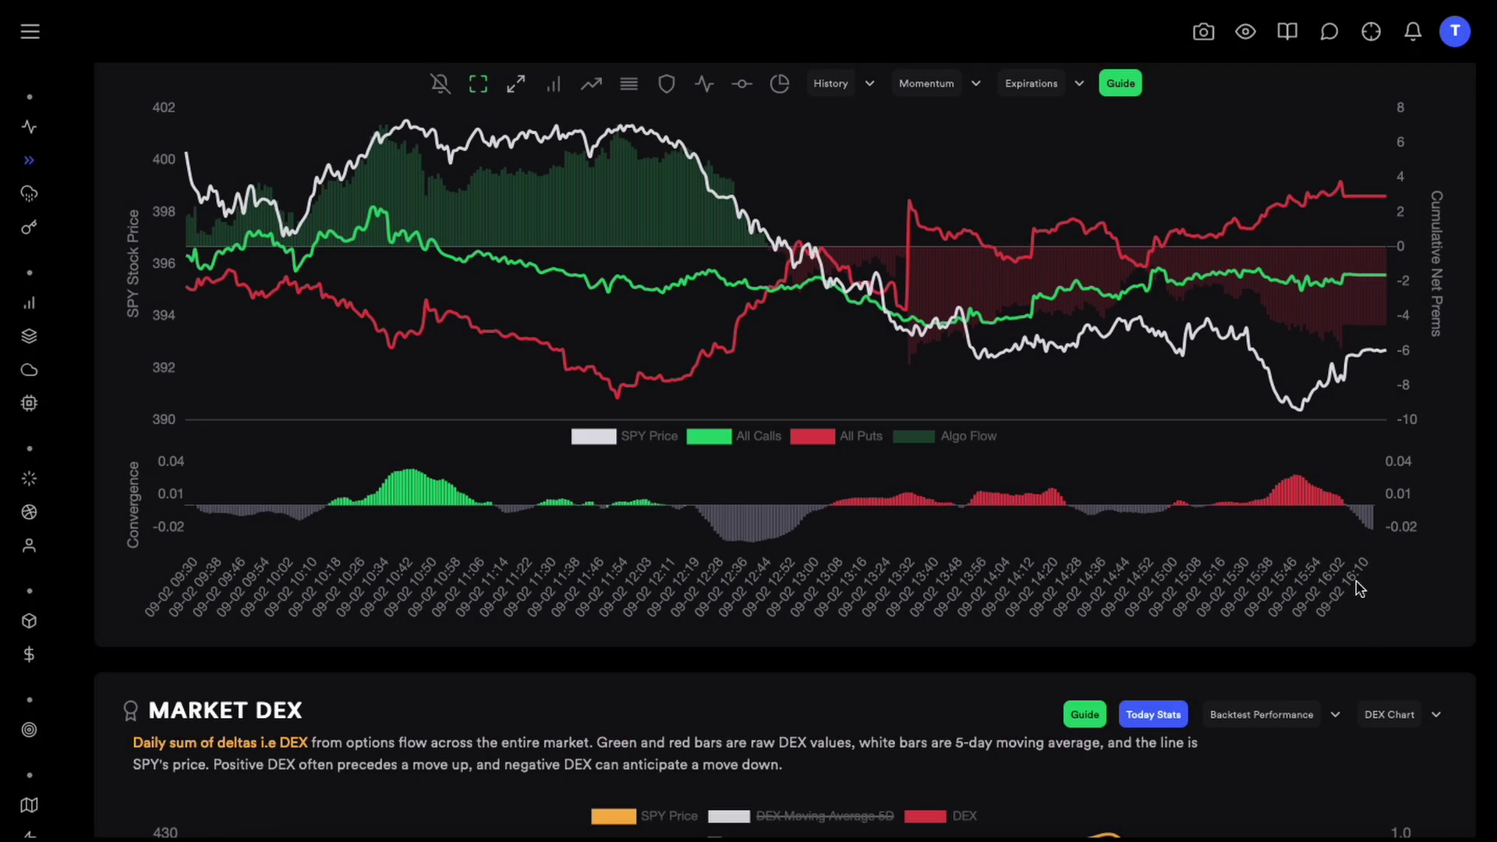
left_click(1173, 721)
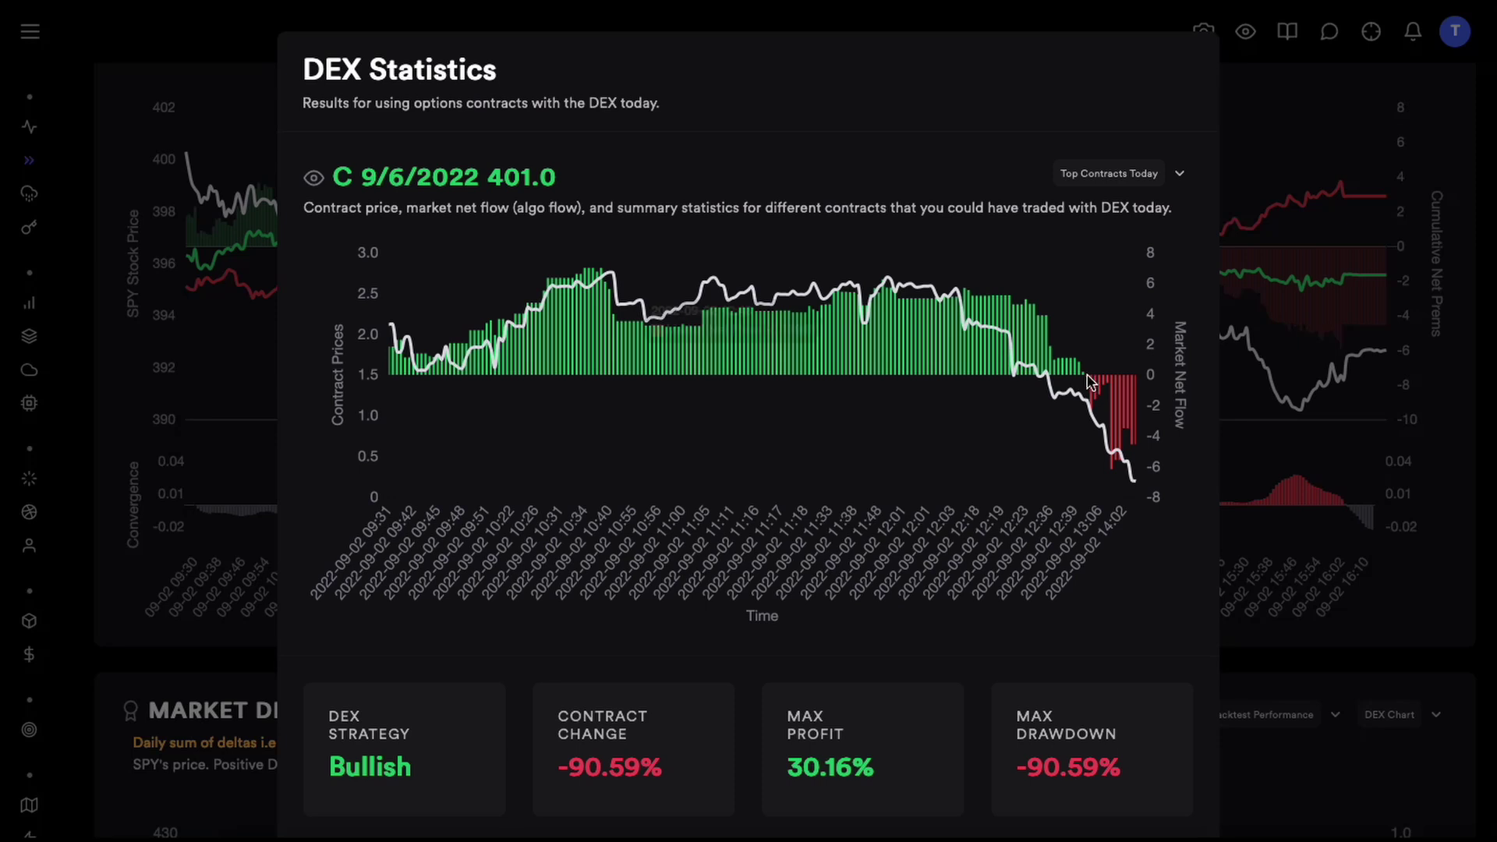
mouse_move(1089, 383)
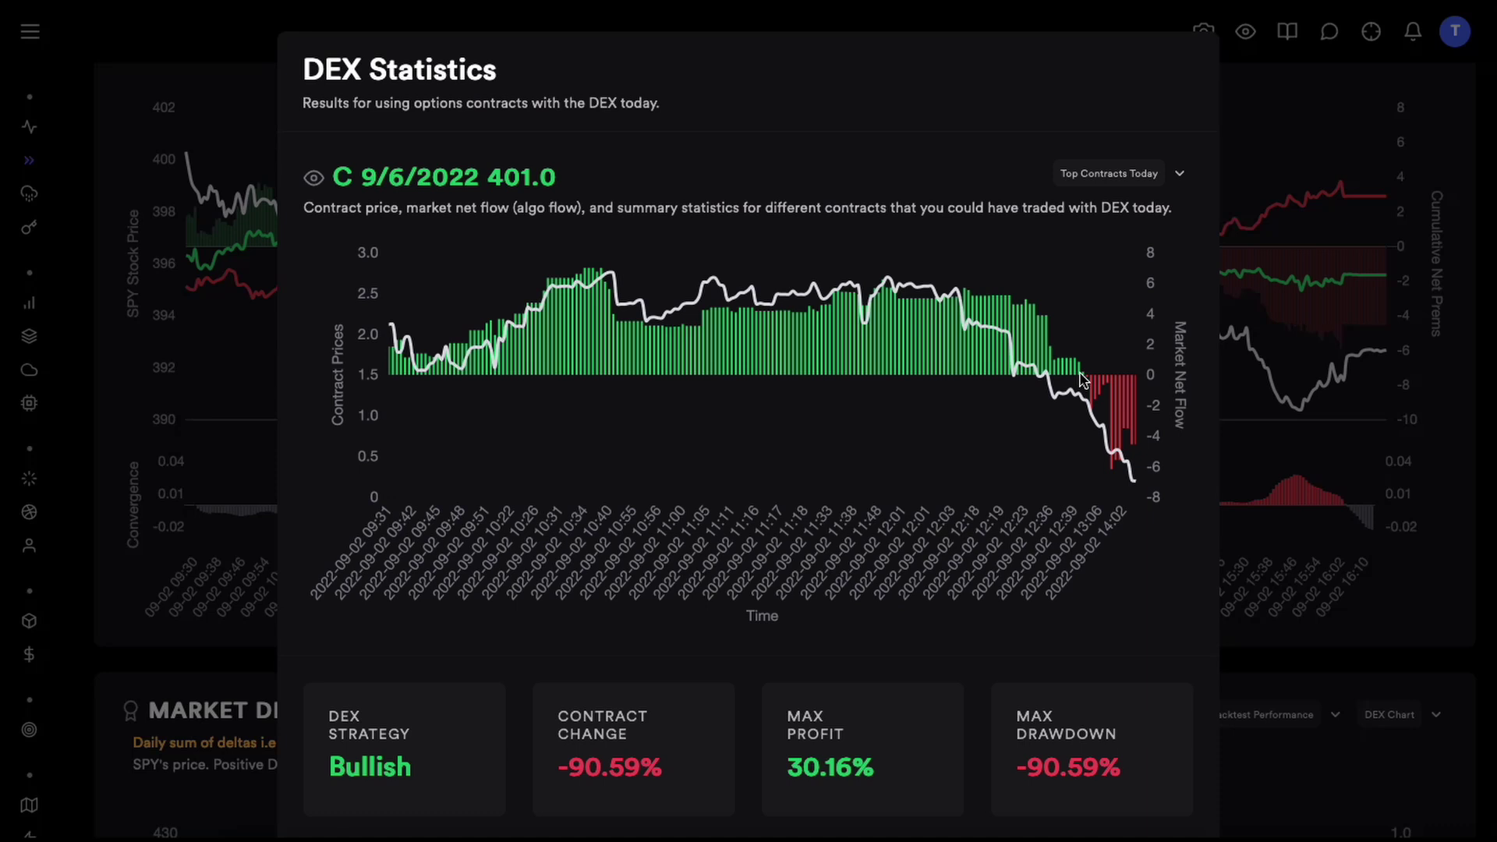
Switch today's DEX statistics to the C 10/21/2022 410.0 contract, examine its price against market net flow, and close the statistics.
left_click(1111, 175)
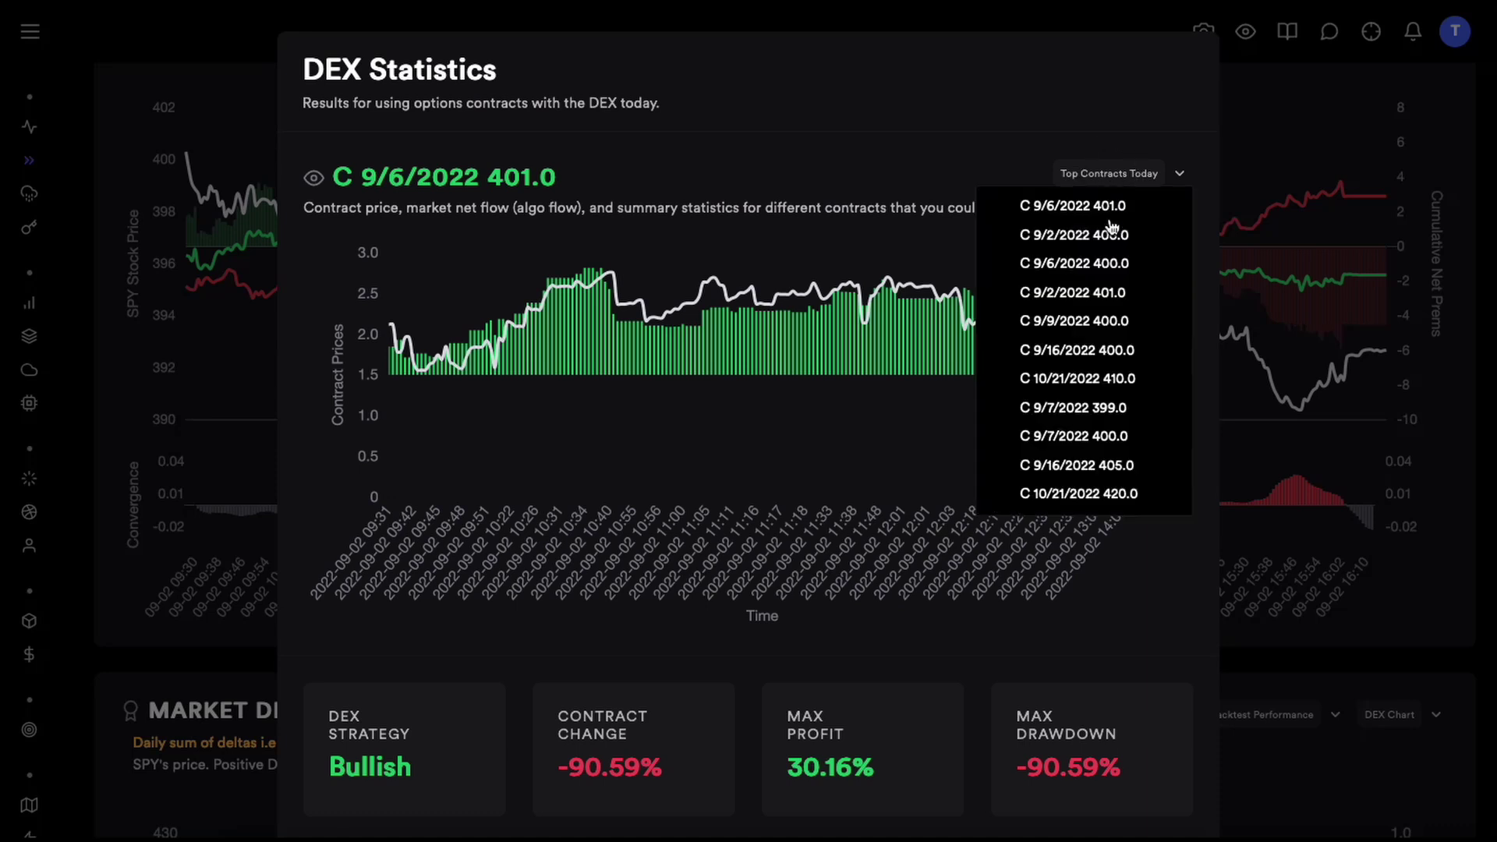
left_click(1084, 380)
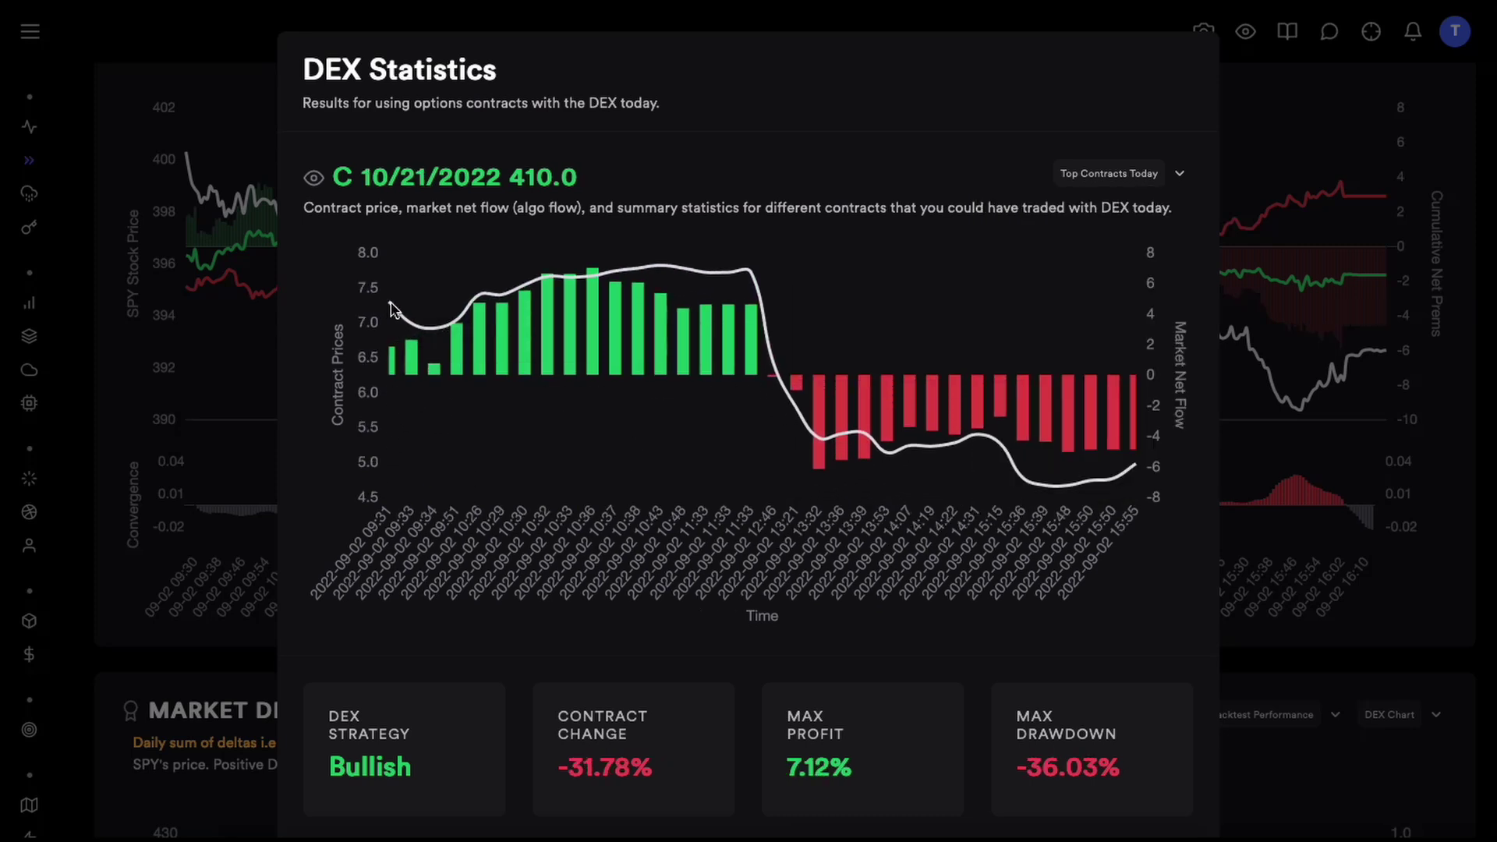
mouse_move(390, 308)
mouse_move(772, 382)
mouse_move(745, 347)
left_click(1267, 402)
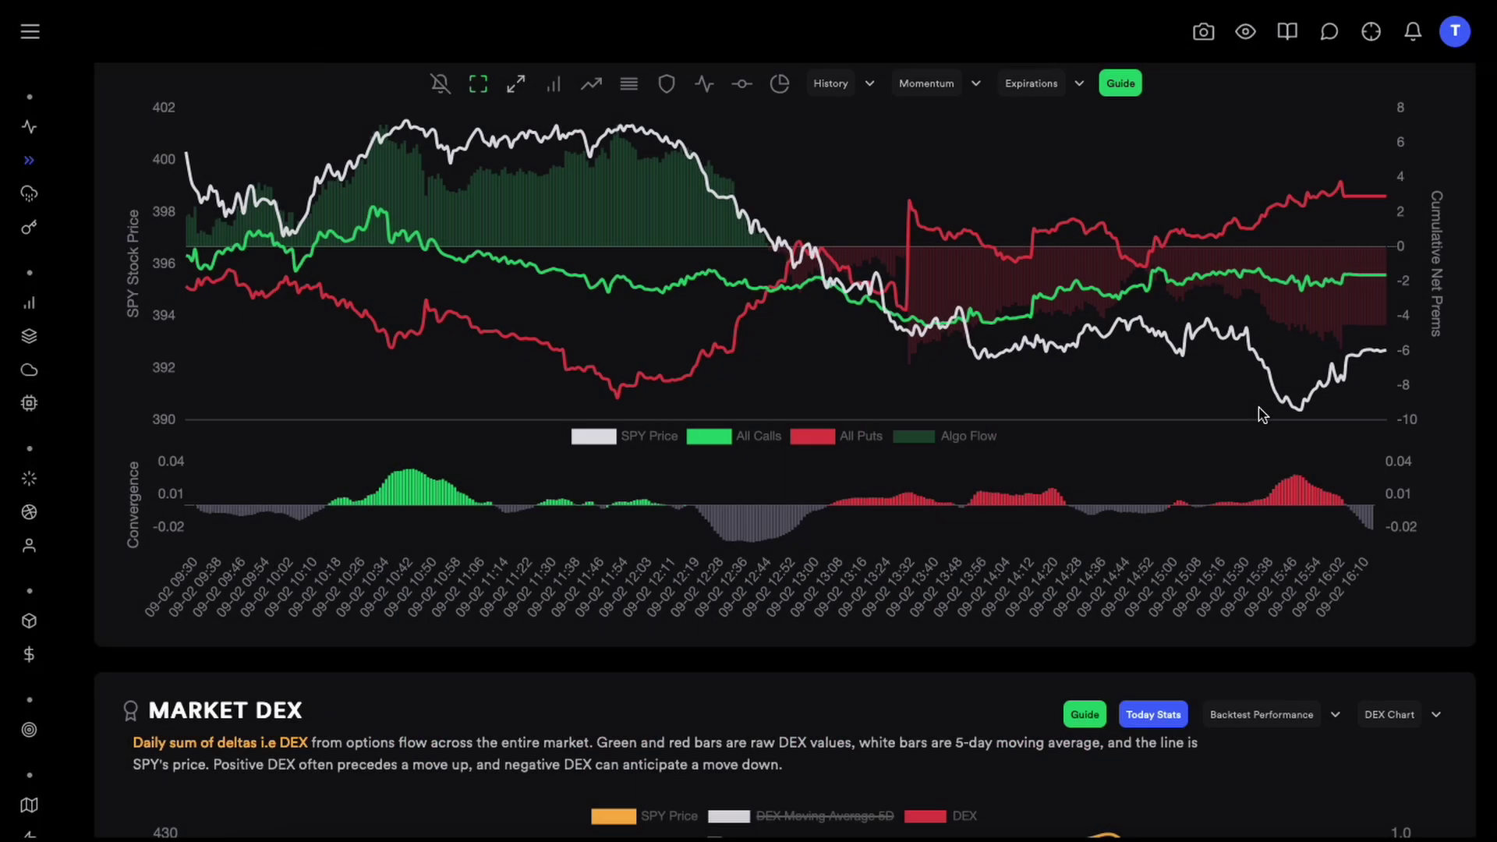
Hide the SPY Price, All Calls and All Puts series in the Market Net Flow chart to isolate Algo Flow.
scroll(856, 382, "up", 1)
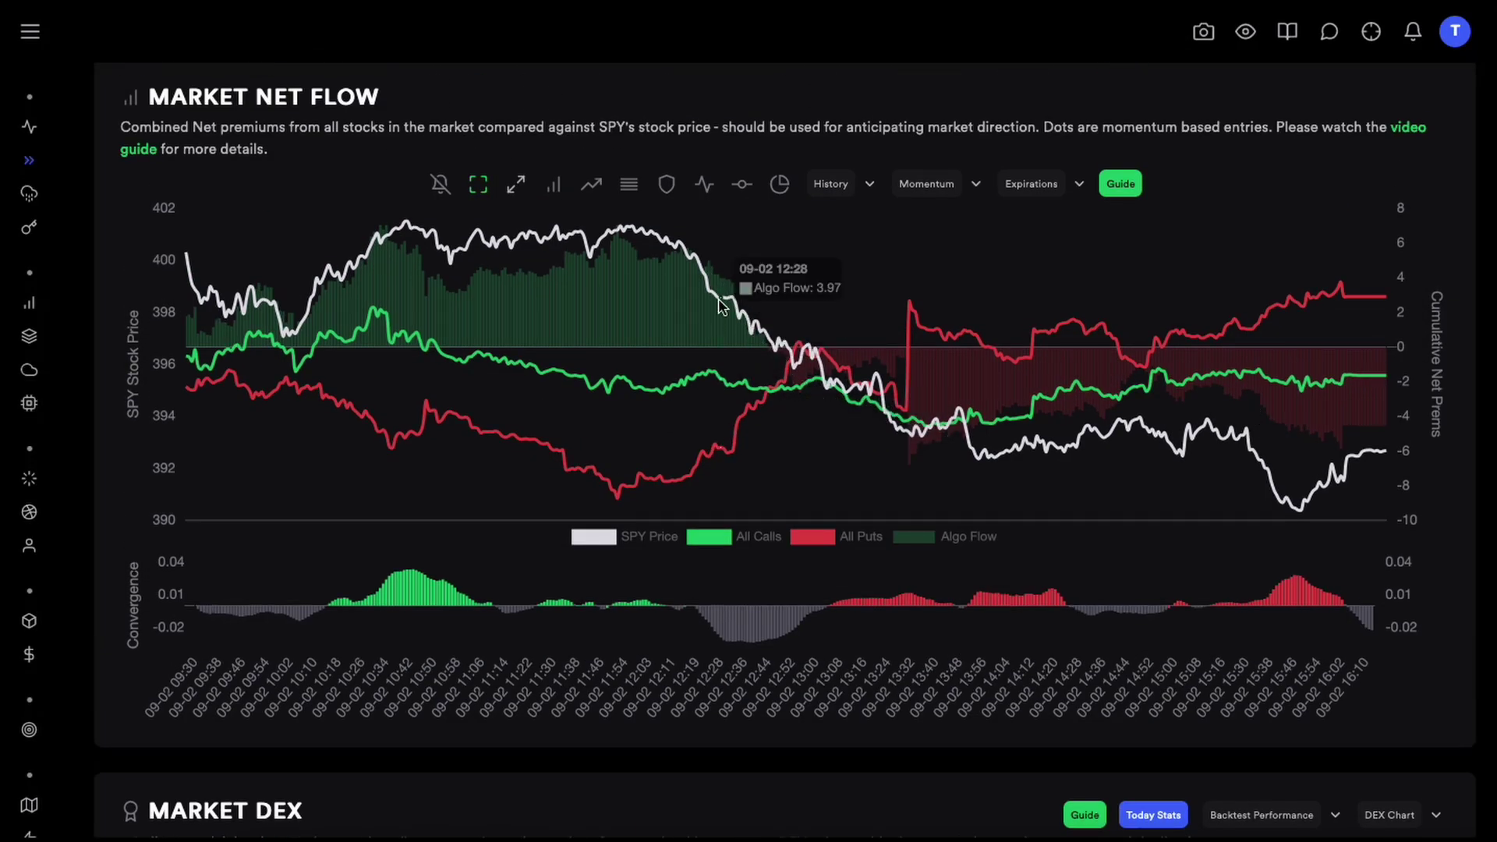
left_click(628, 538)
left_click(716, 538)
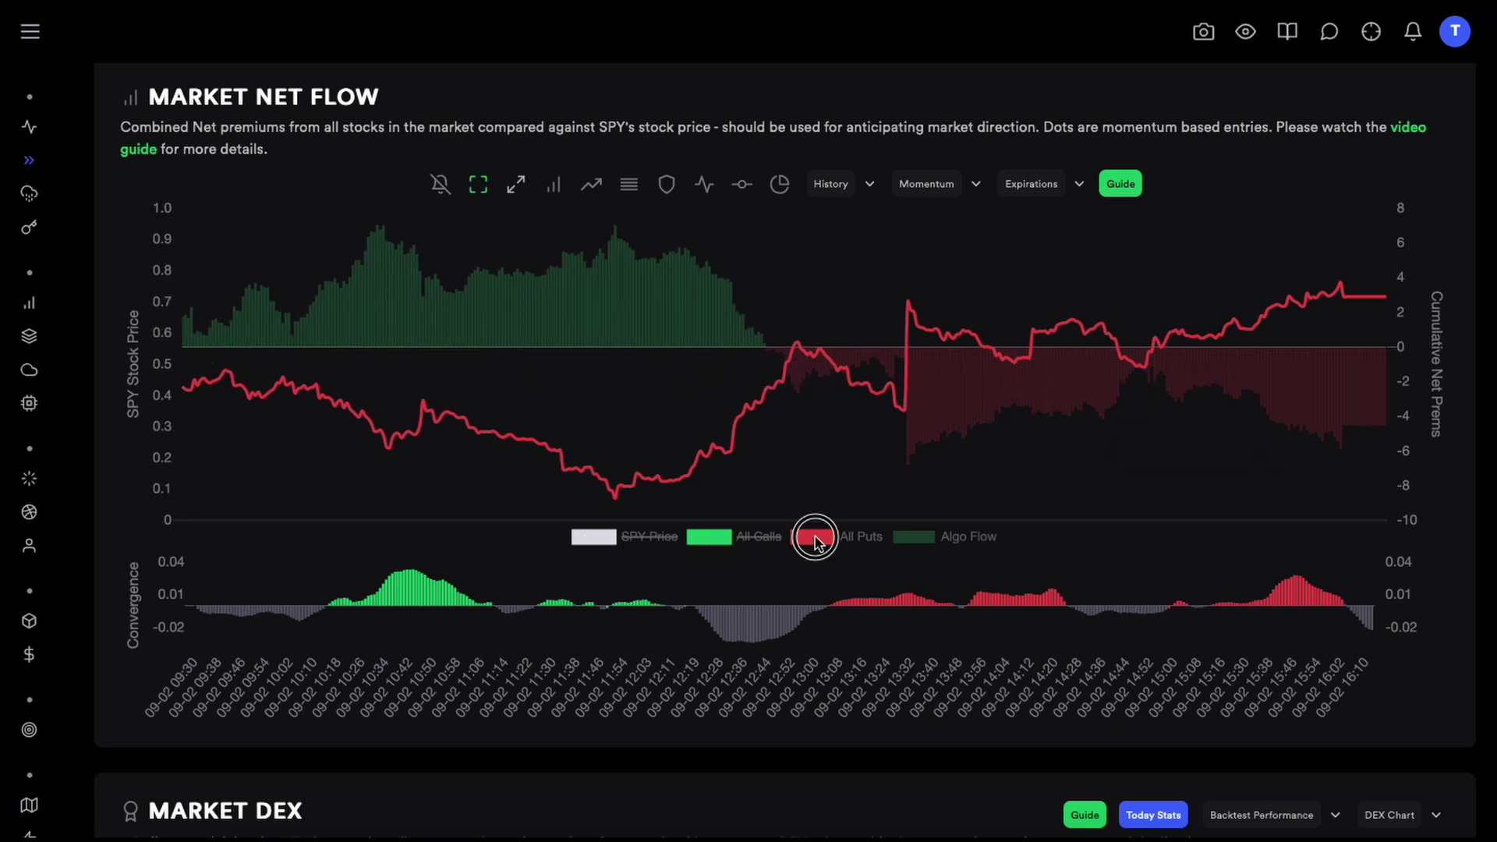
left_click(815, 538)
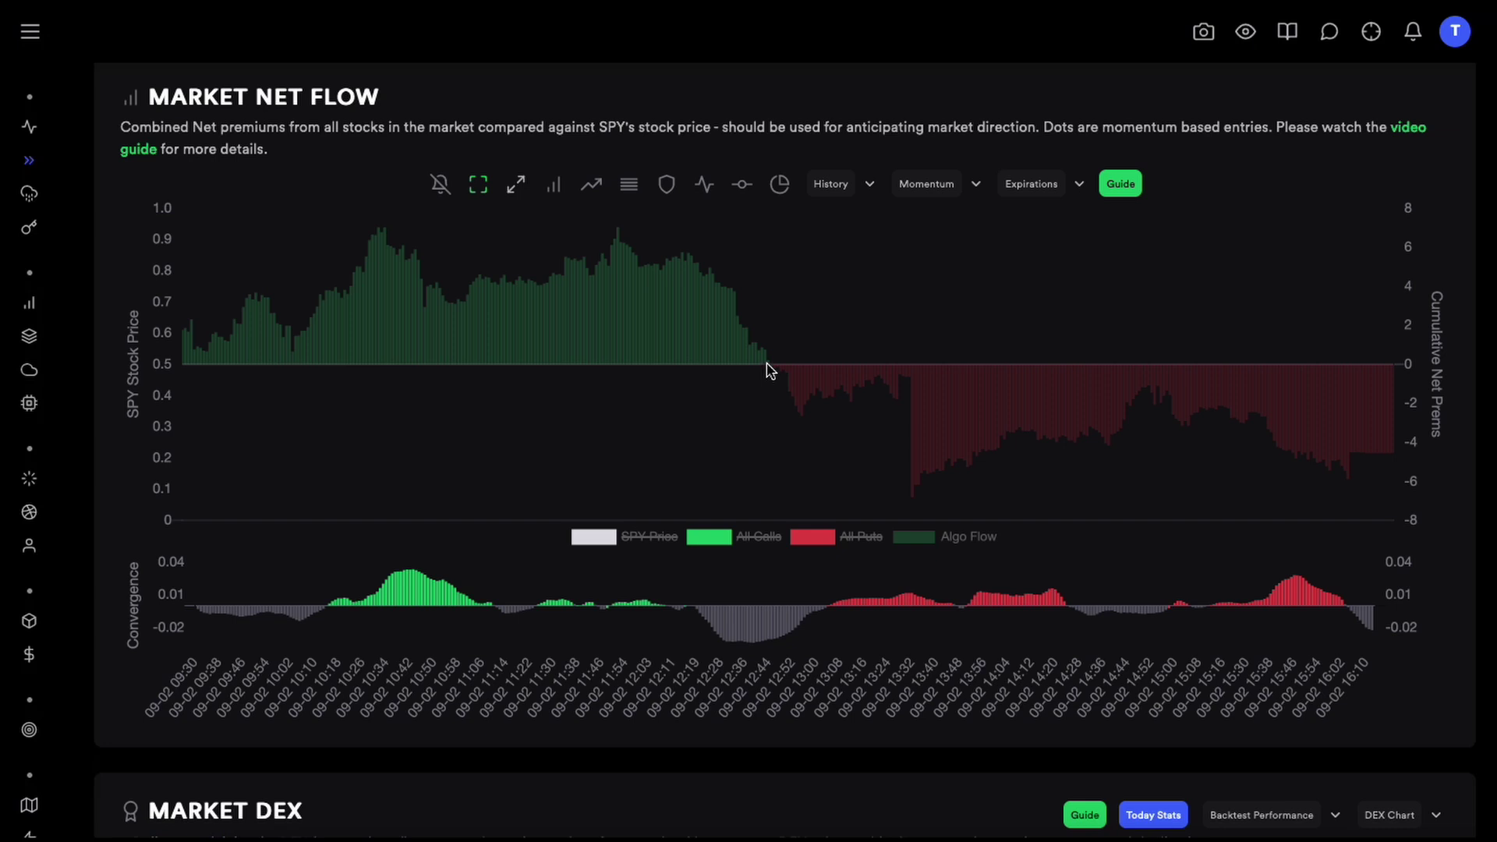
Show All Calls and All Puts for comparison with Algo Flow, and hide both series again.
left_click(709, 538)
left_click(813, 537)
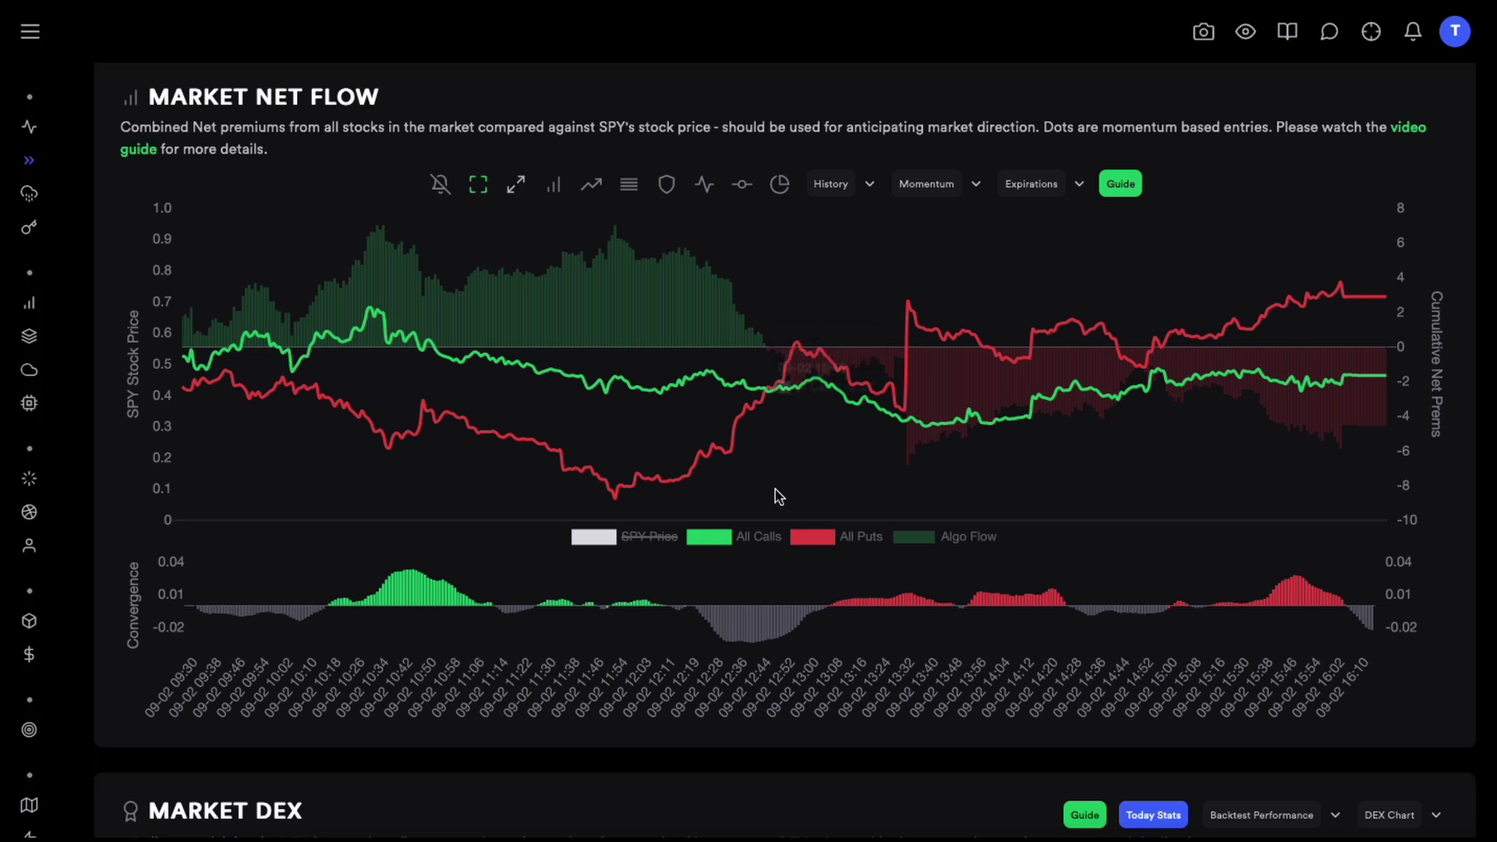
left_click(812, 538)
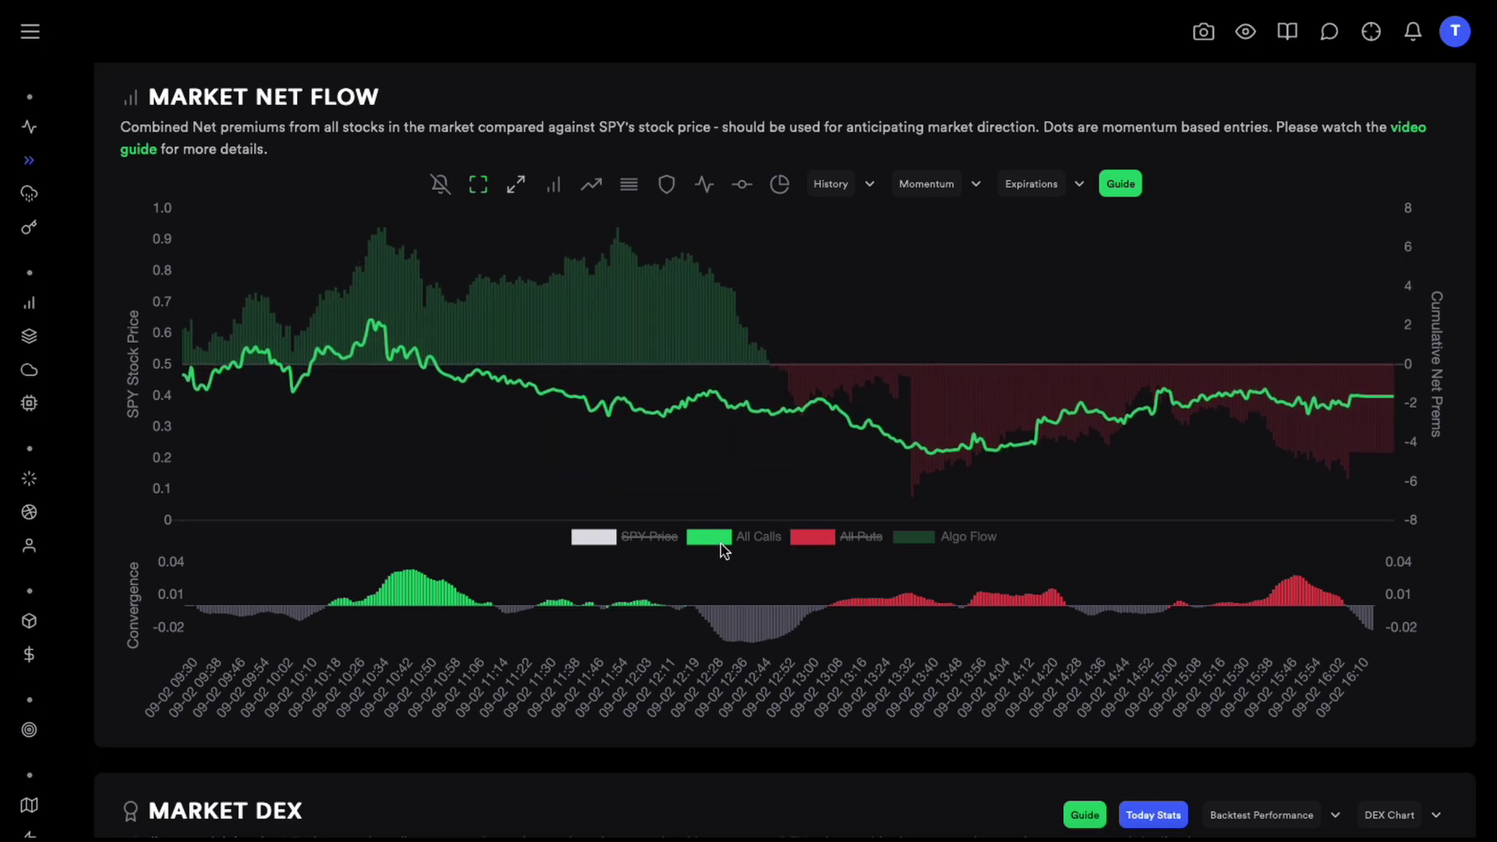
left_click(718, 542)
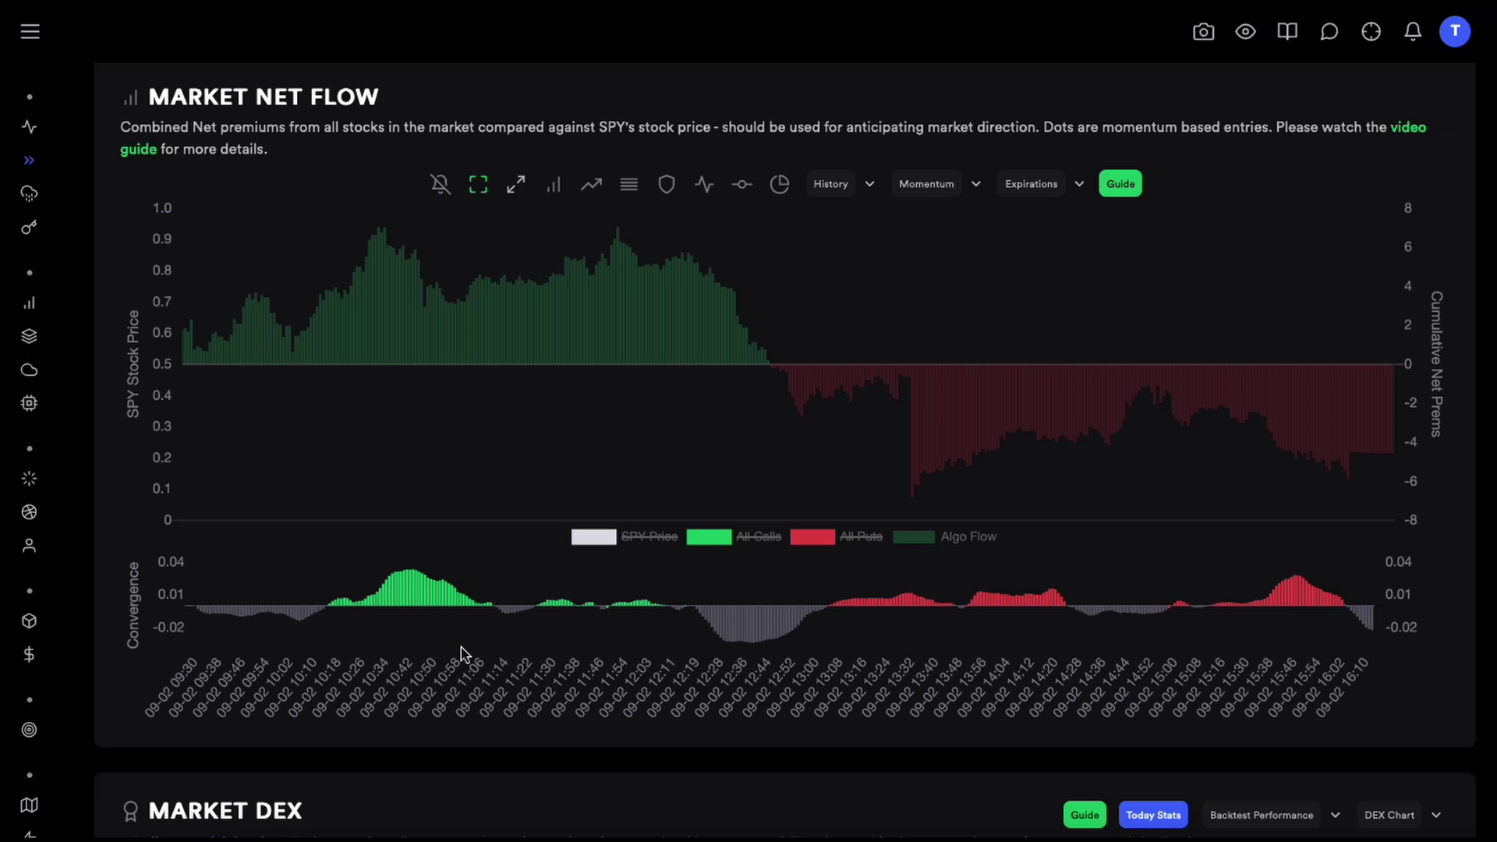
Restore the SPY Price, All Puts and All Calls series in the Market Net Flow chart.
left_click(590, 544)
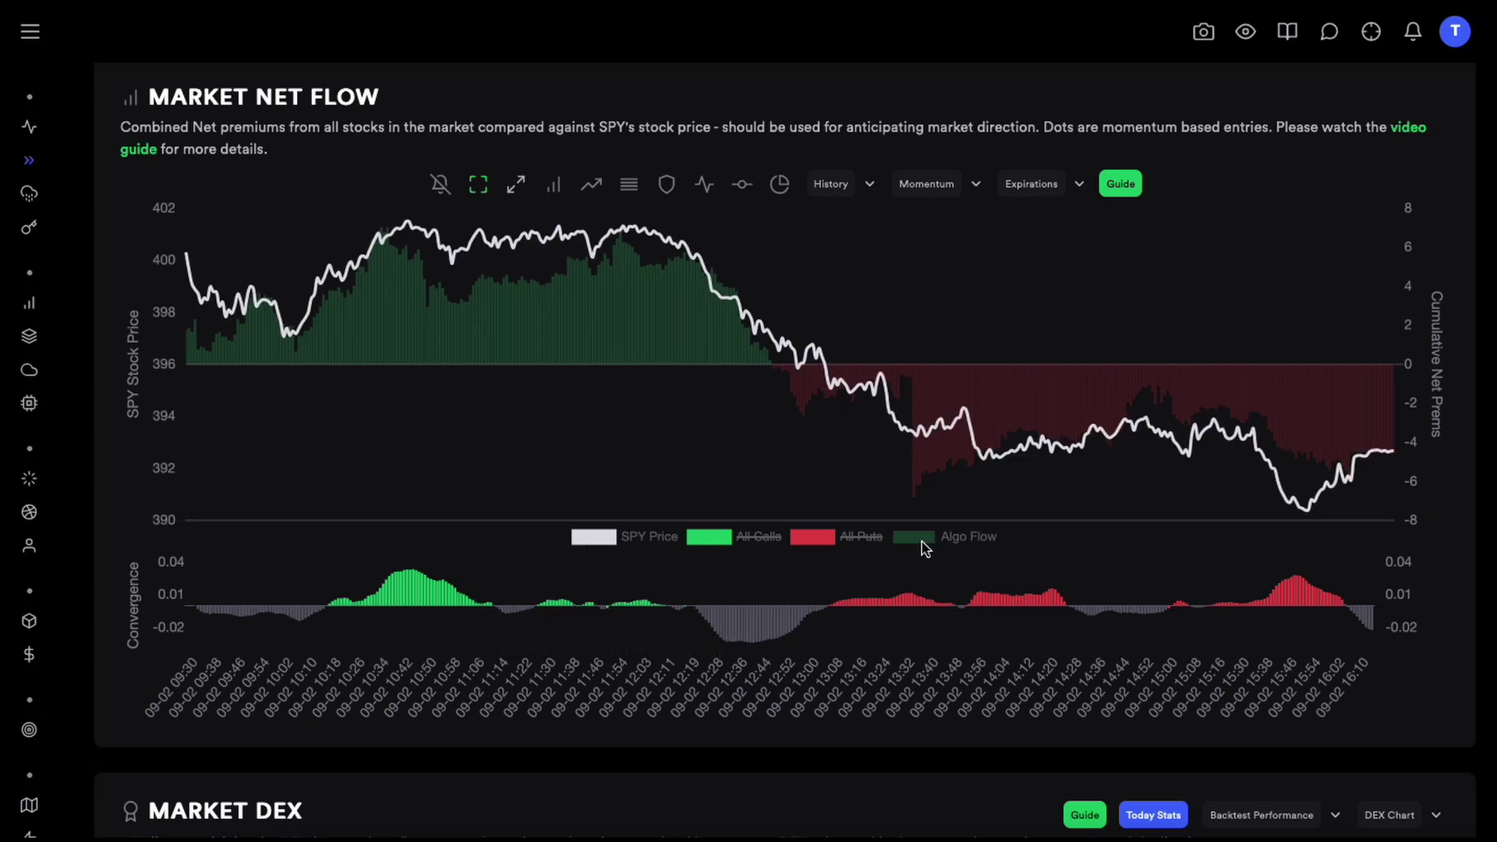
left_click(793, 543)
left_click(710, 543)
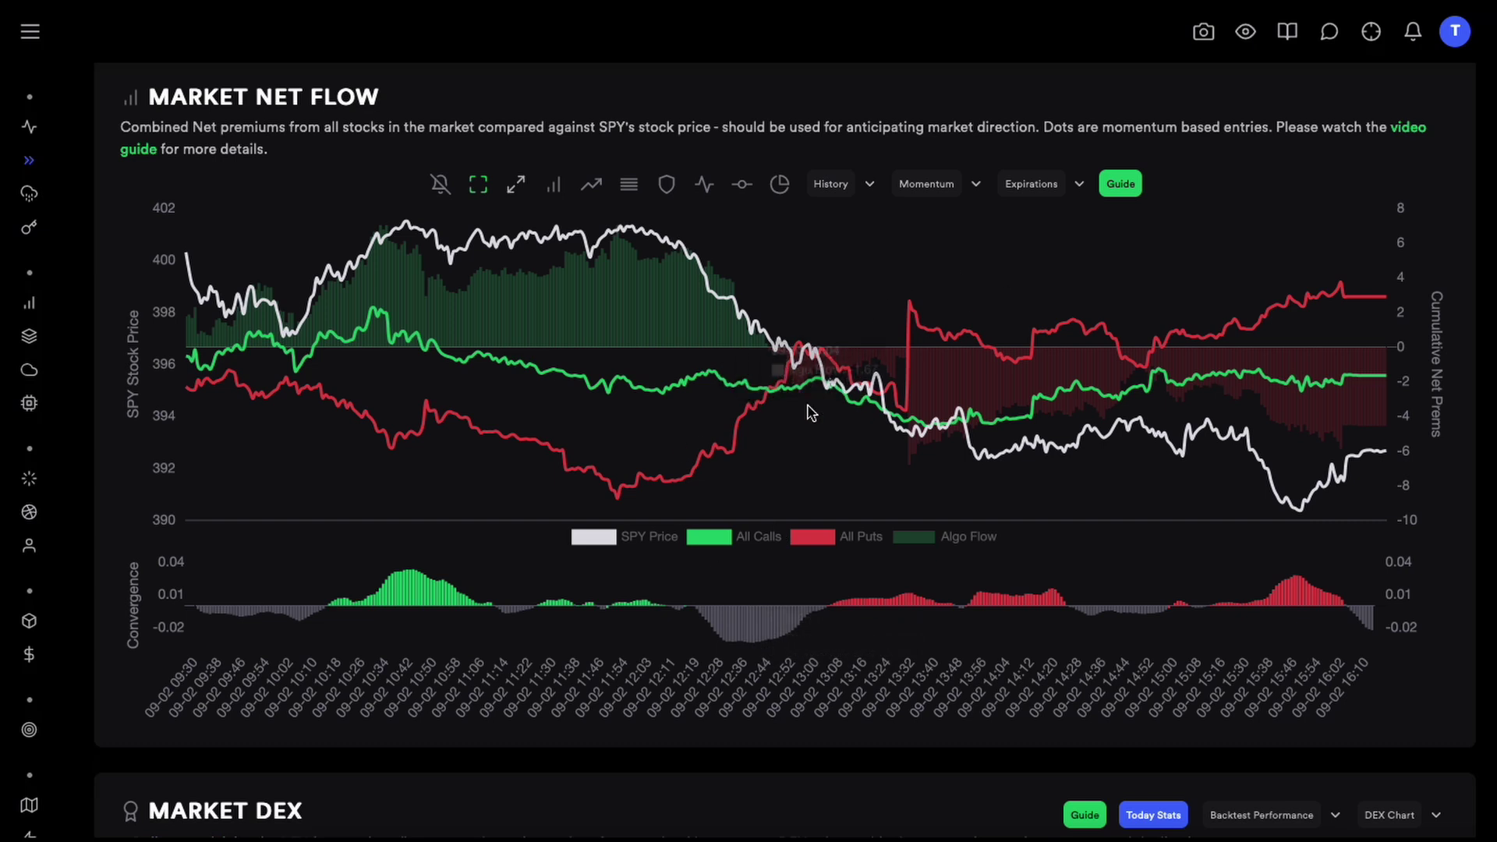
Compare today's DEX statistics for the C 10/21/2022 410.0 contract with the Market Net Flow chart.
scroll(1010, 425, "down", 4)
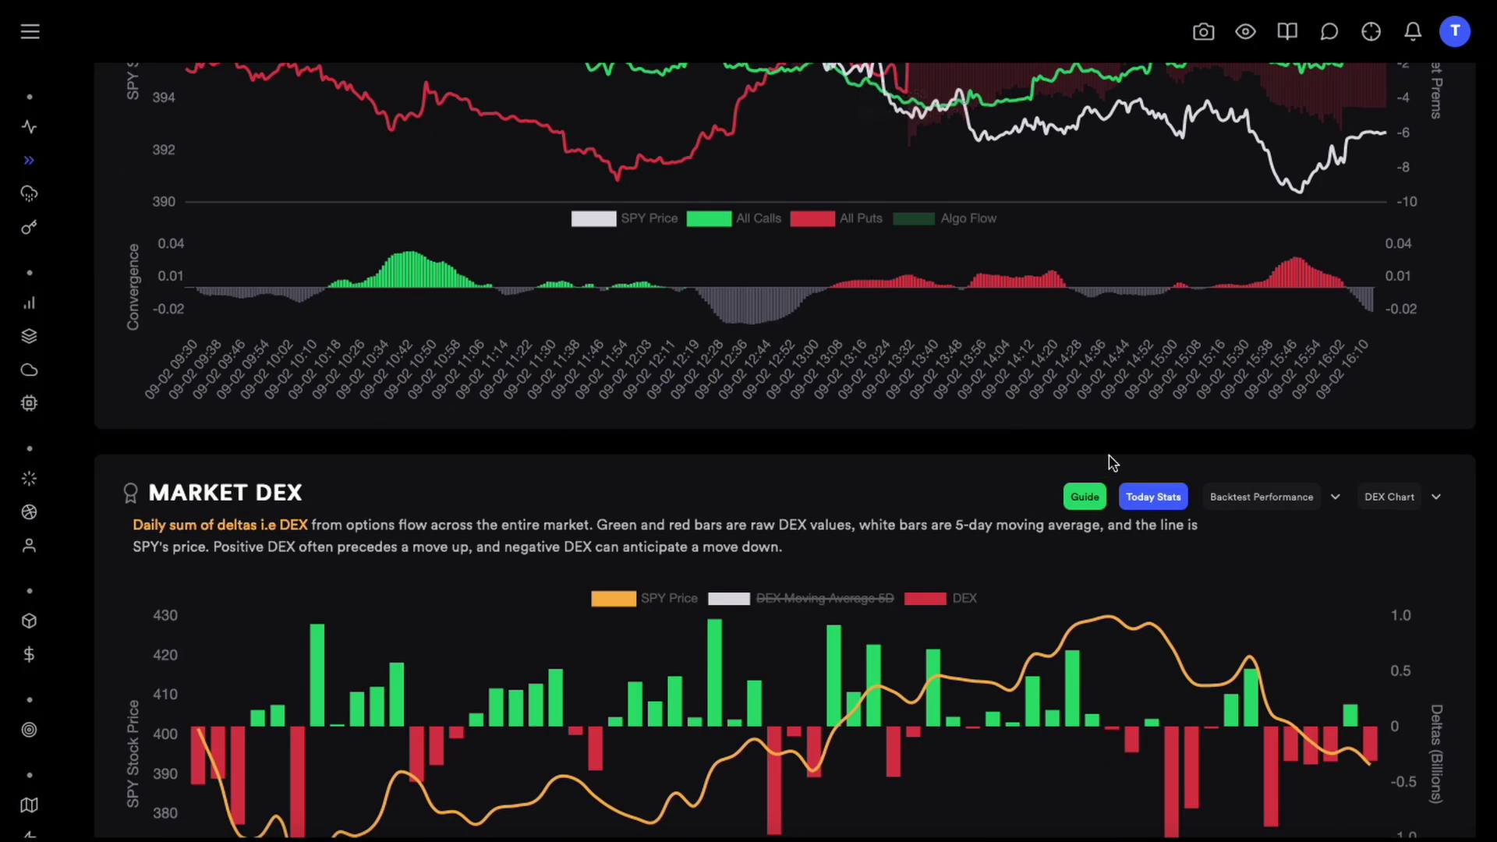
left_click(1153, 496)
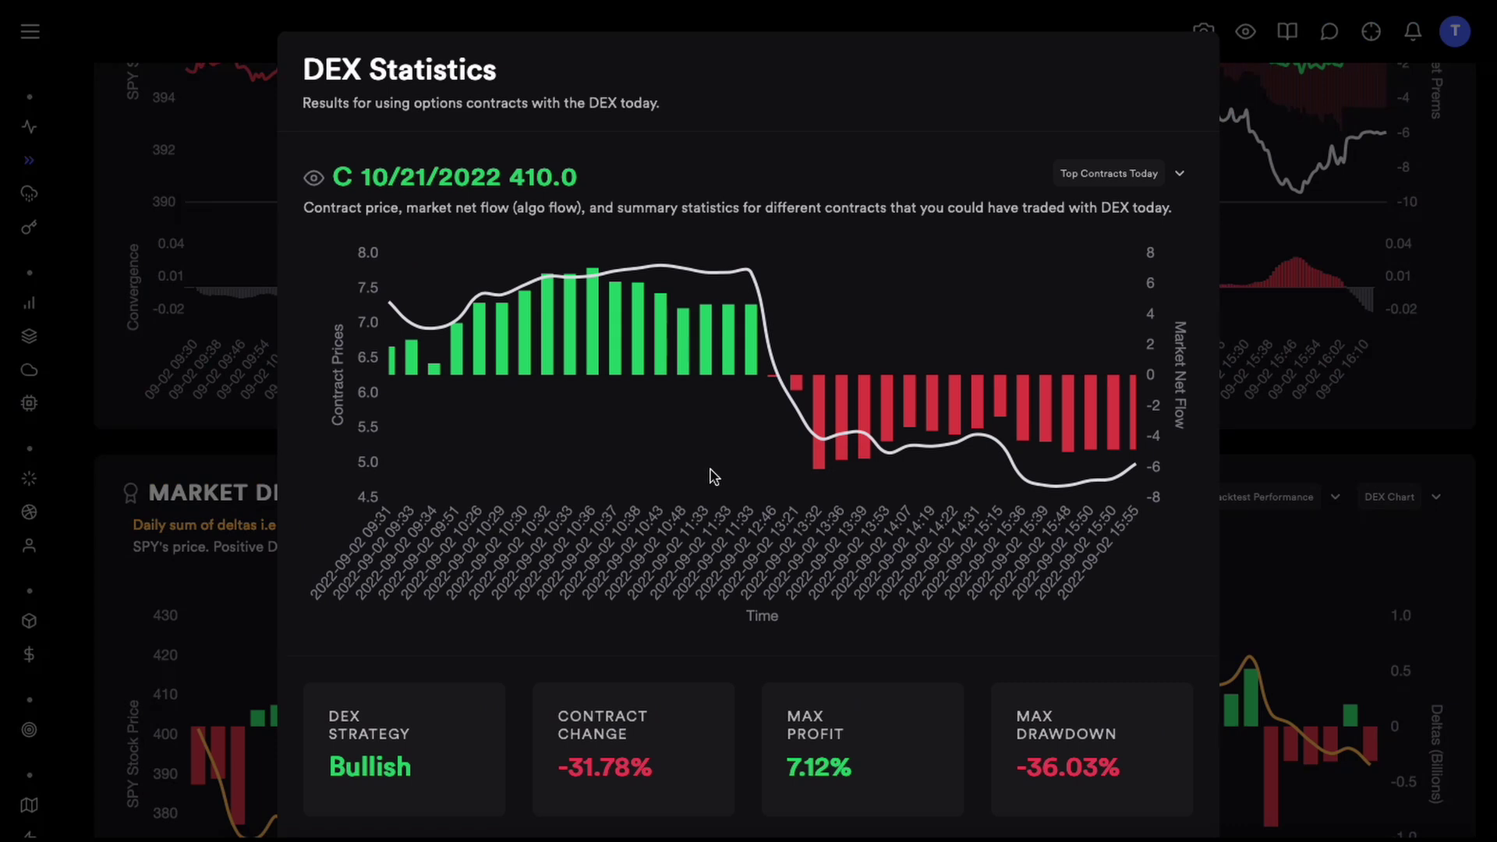
left_click(1300, 411)
scroll(1294, 413, "up", 5)
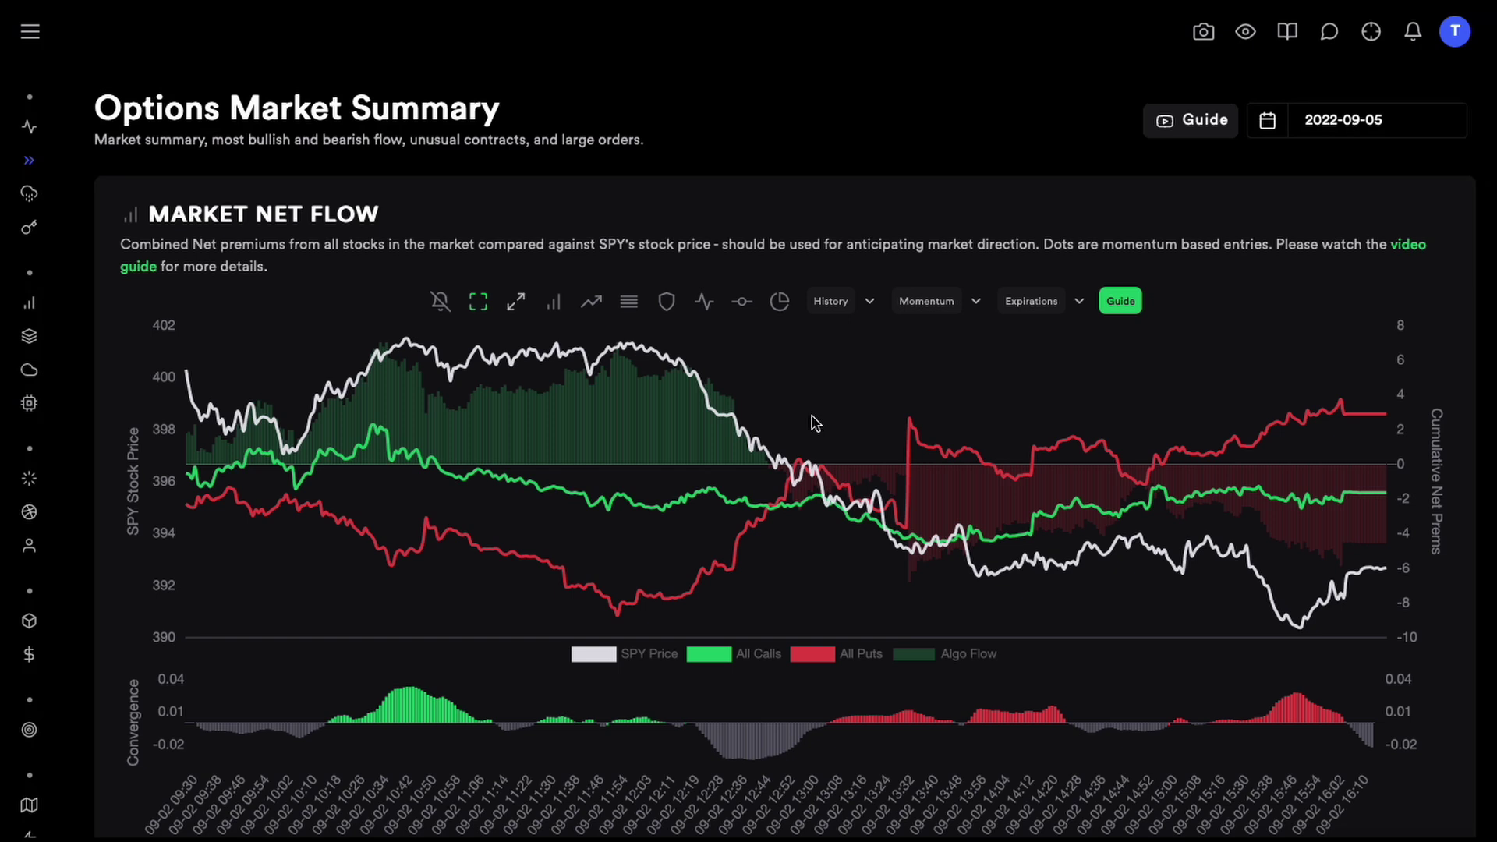
scroll(815, 424, "down", 5)
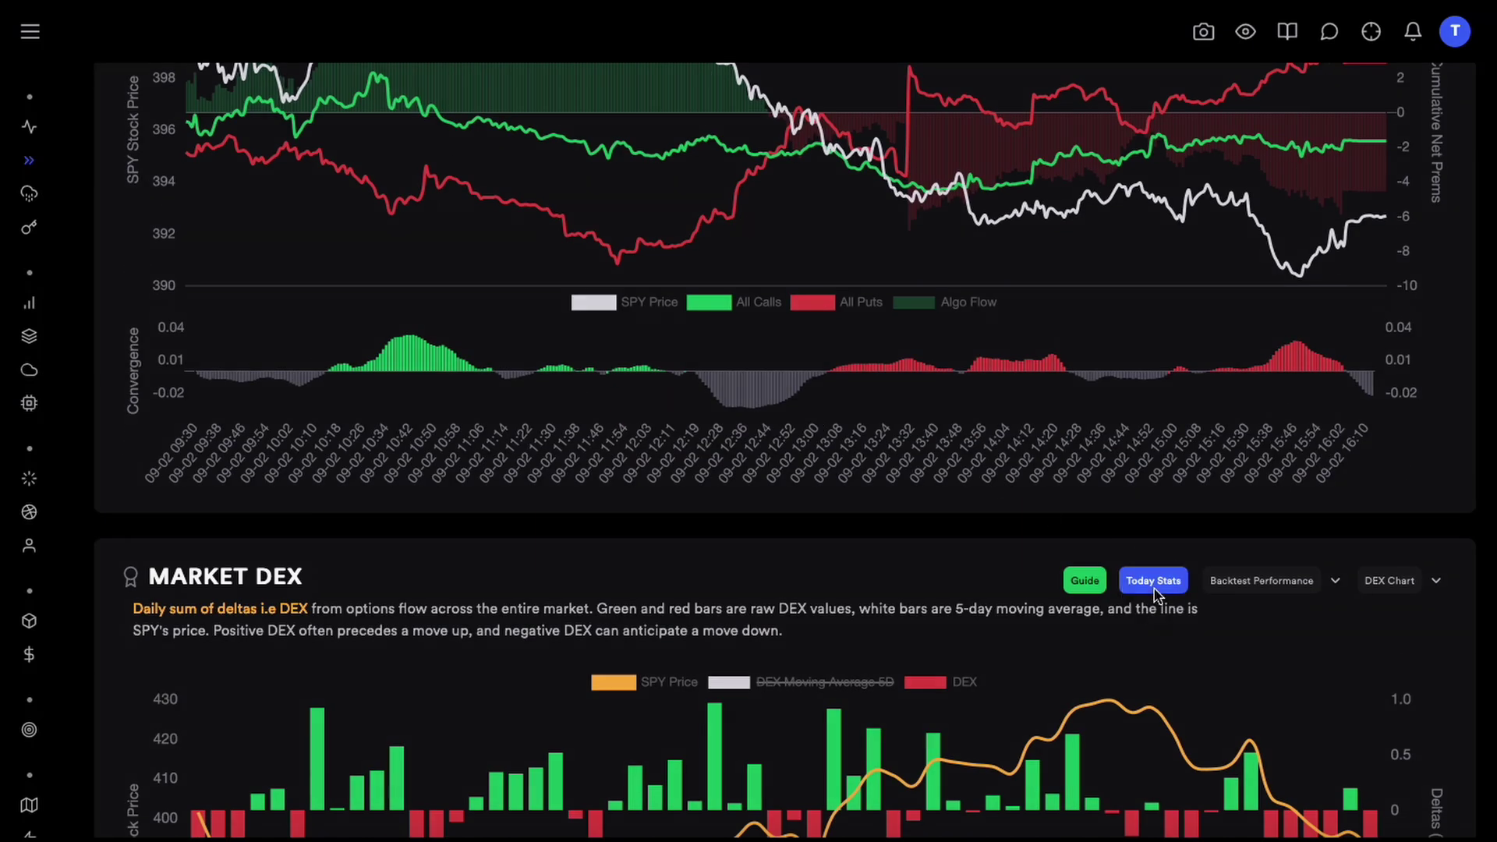
left_click(1148, 575)
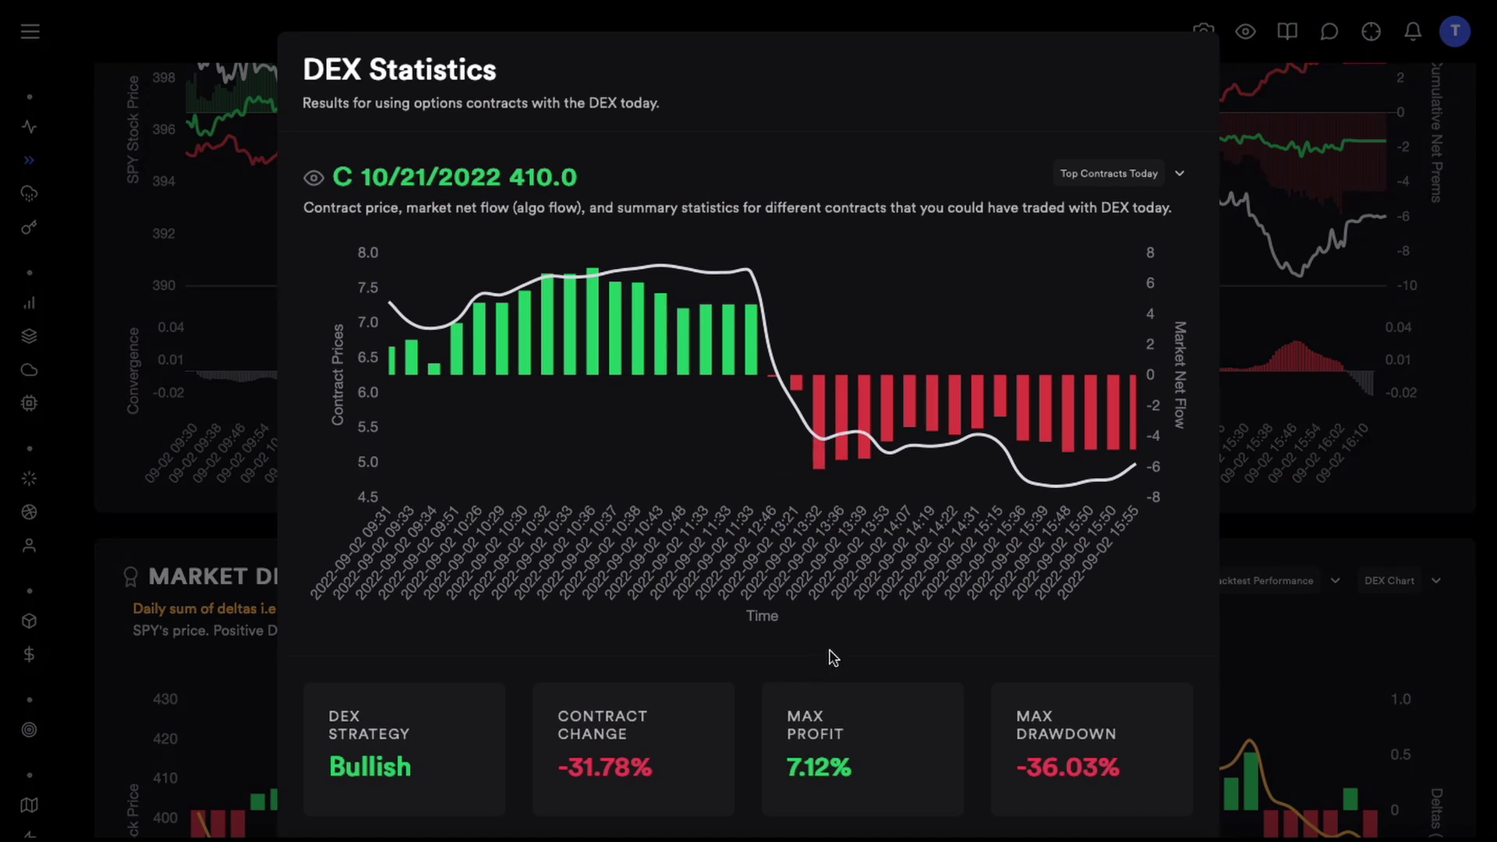
left_click(1256, 519)
scroll(1329, 485, "up", 5)
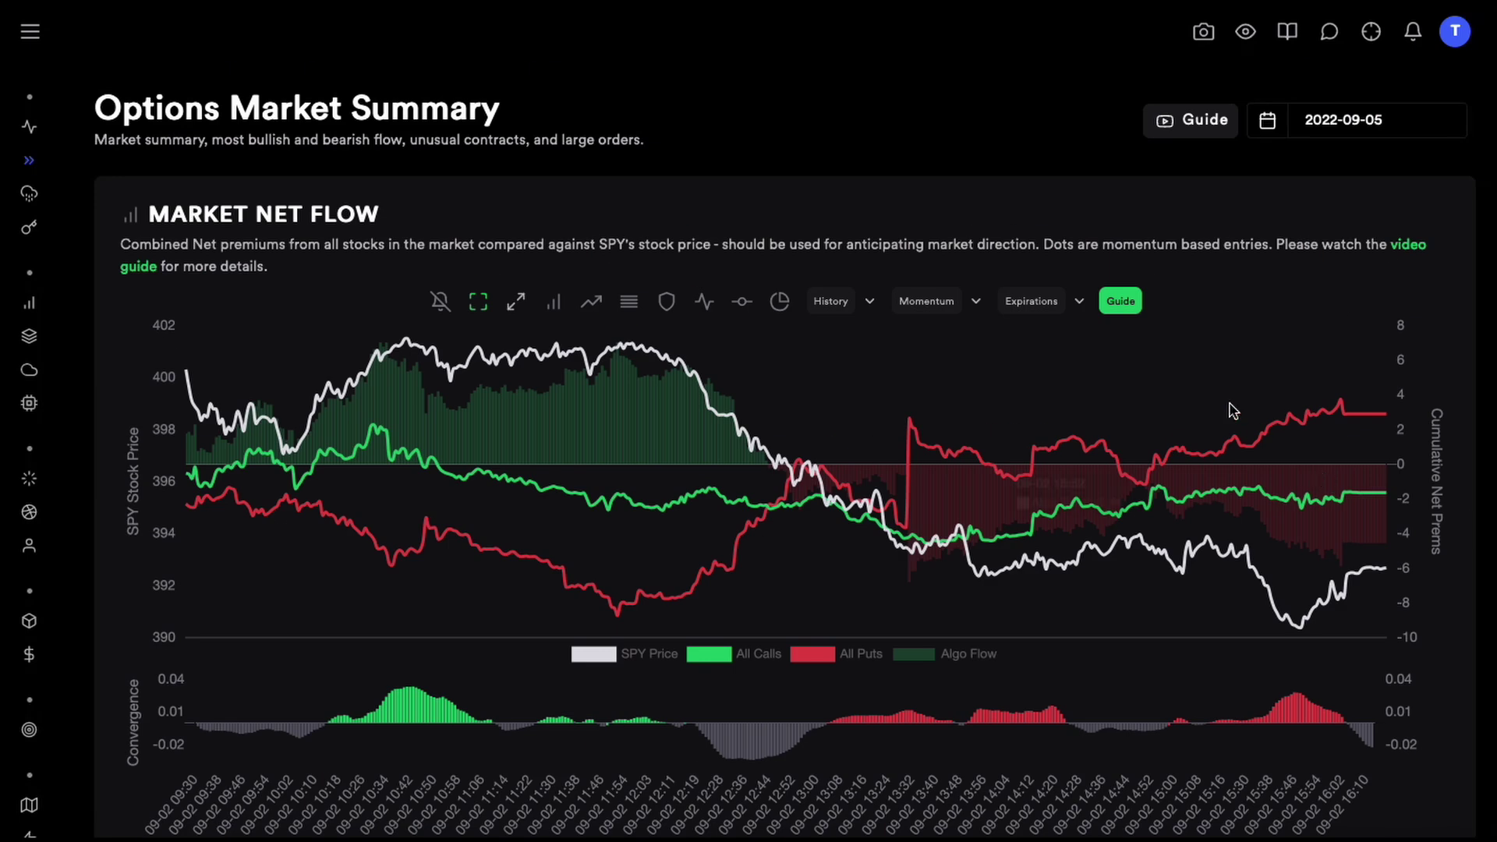
Set the market summary date to 2022-08-31 and open that day's DEX statistics.
left_click(1358, 117)
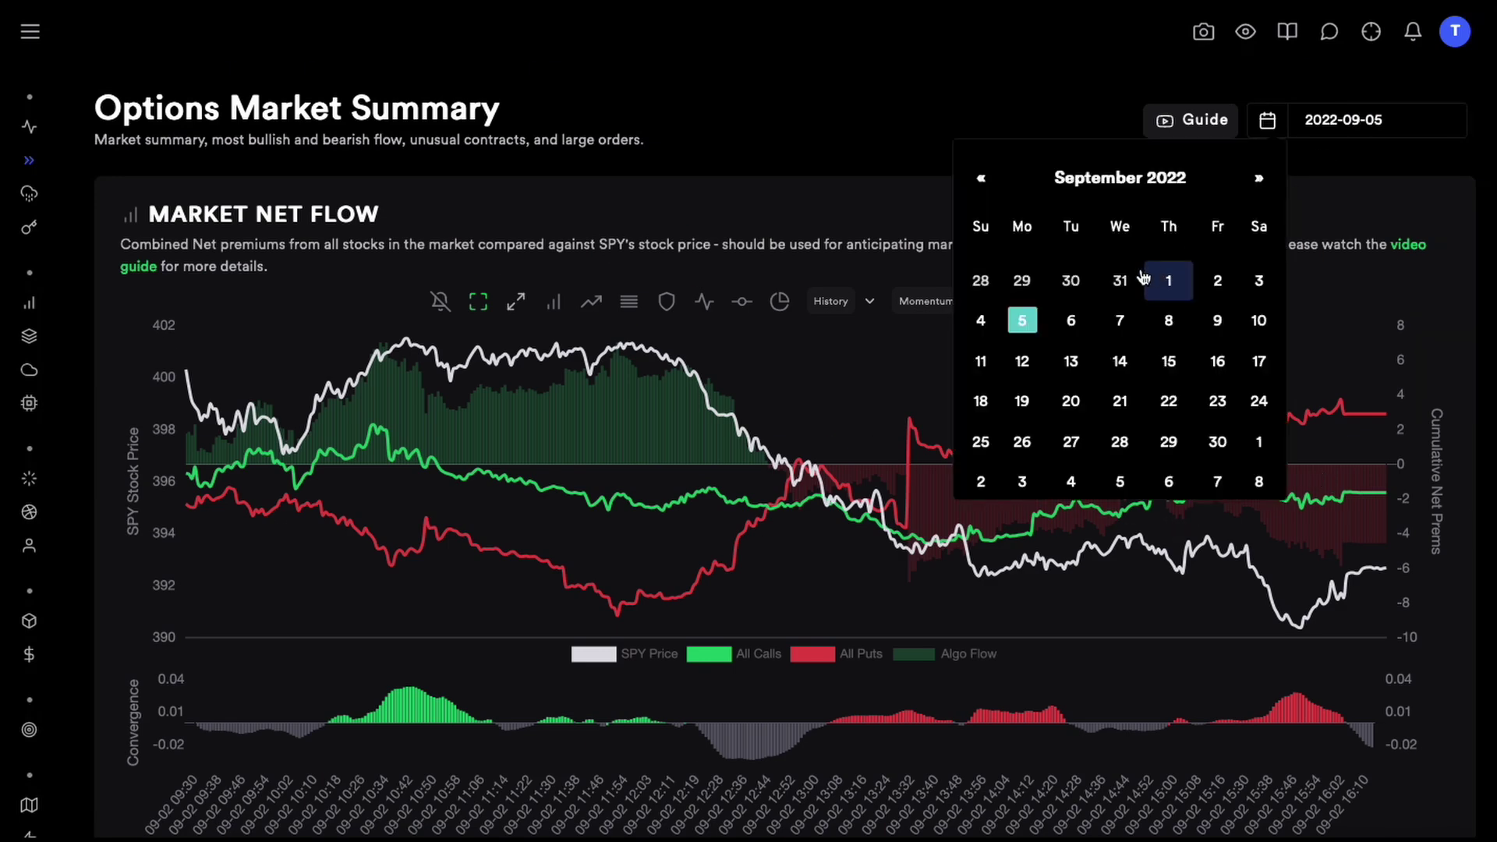
left_click(981, 178)
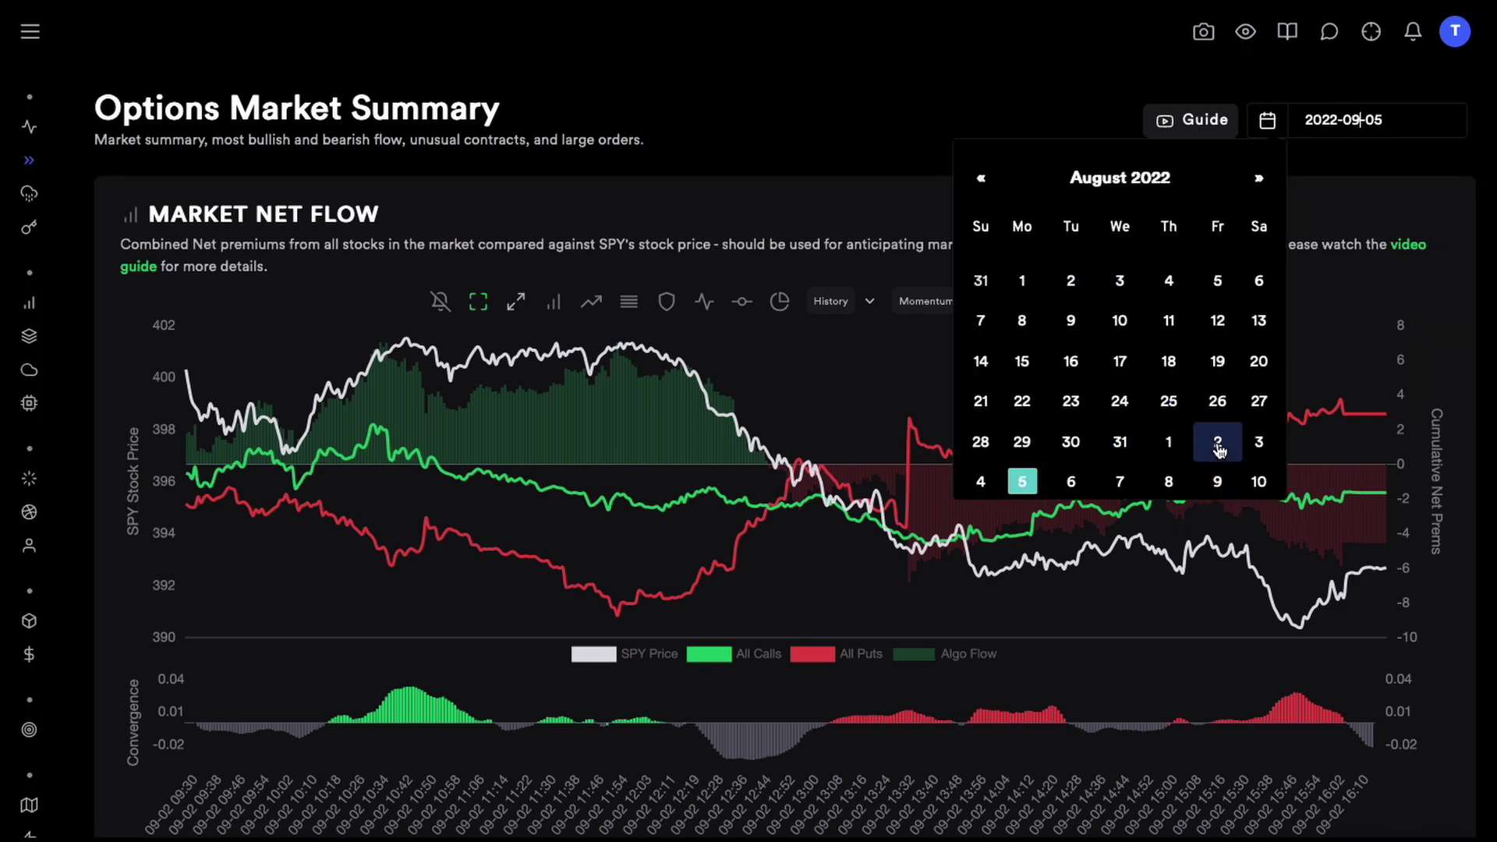
left_click(1116, 442)
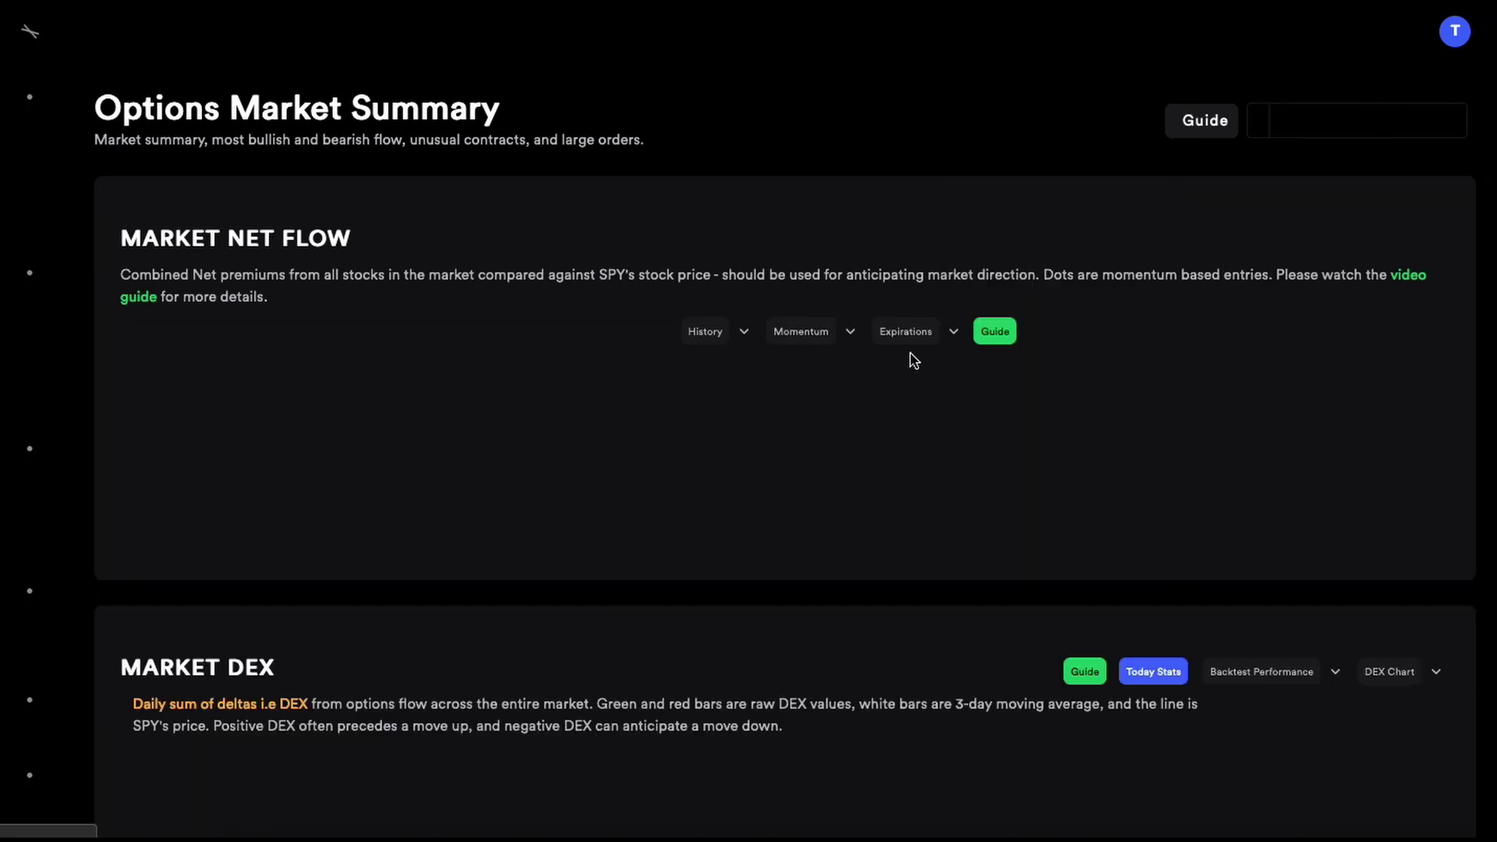
scroll(897, 351, "down", 1)
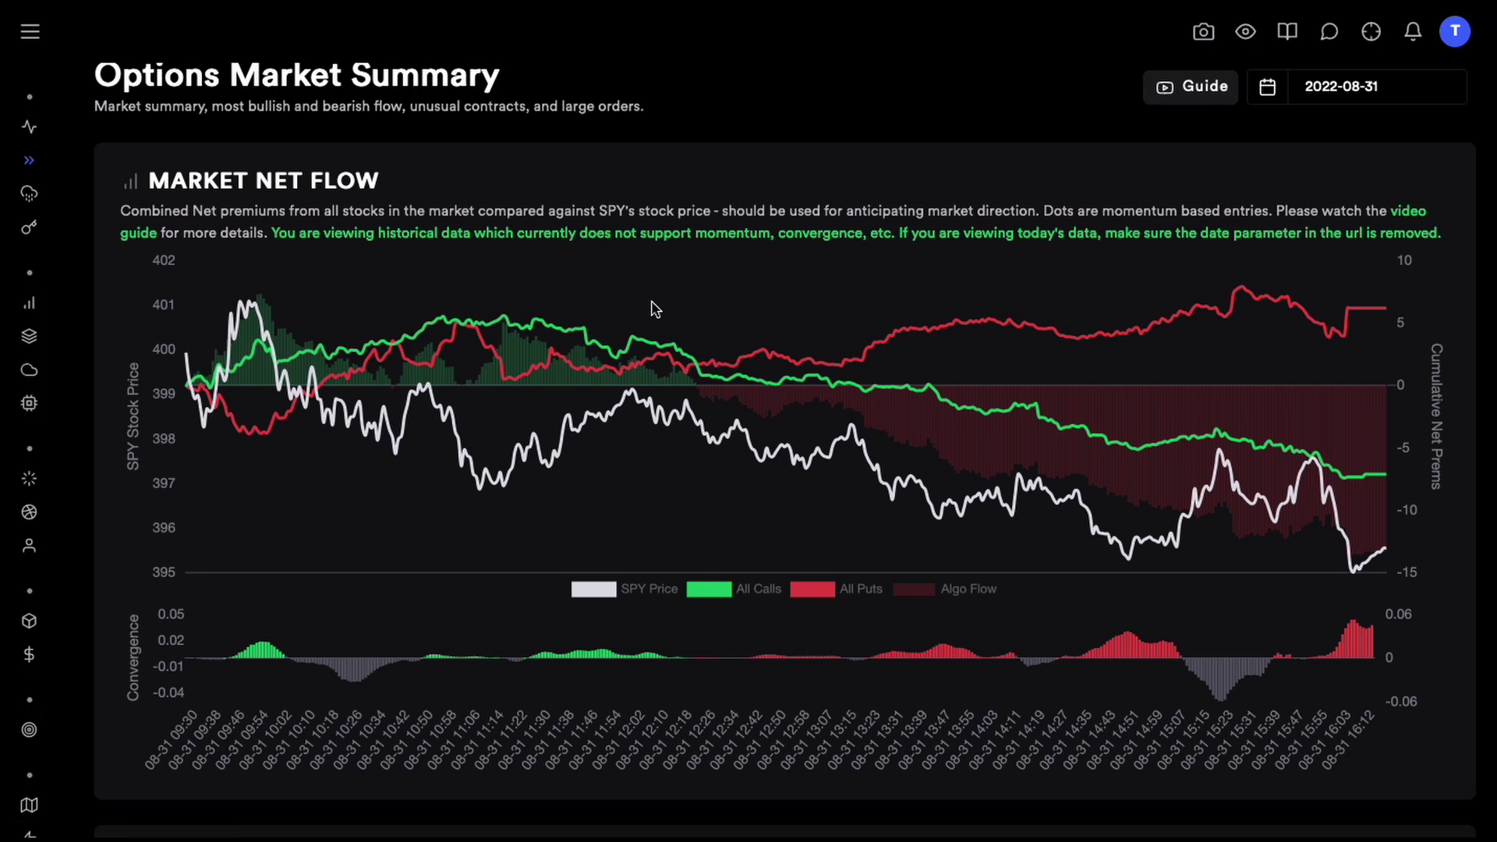
scroll(641, 339, "down", 4)
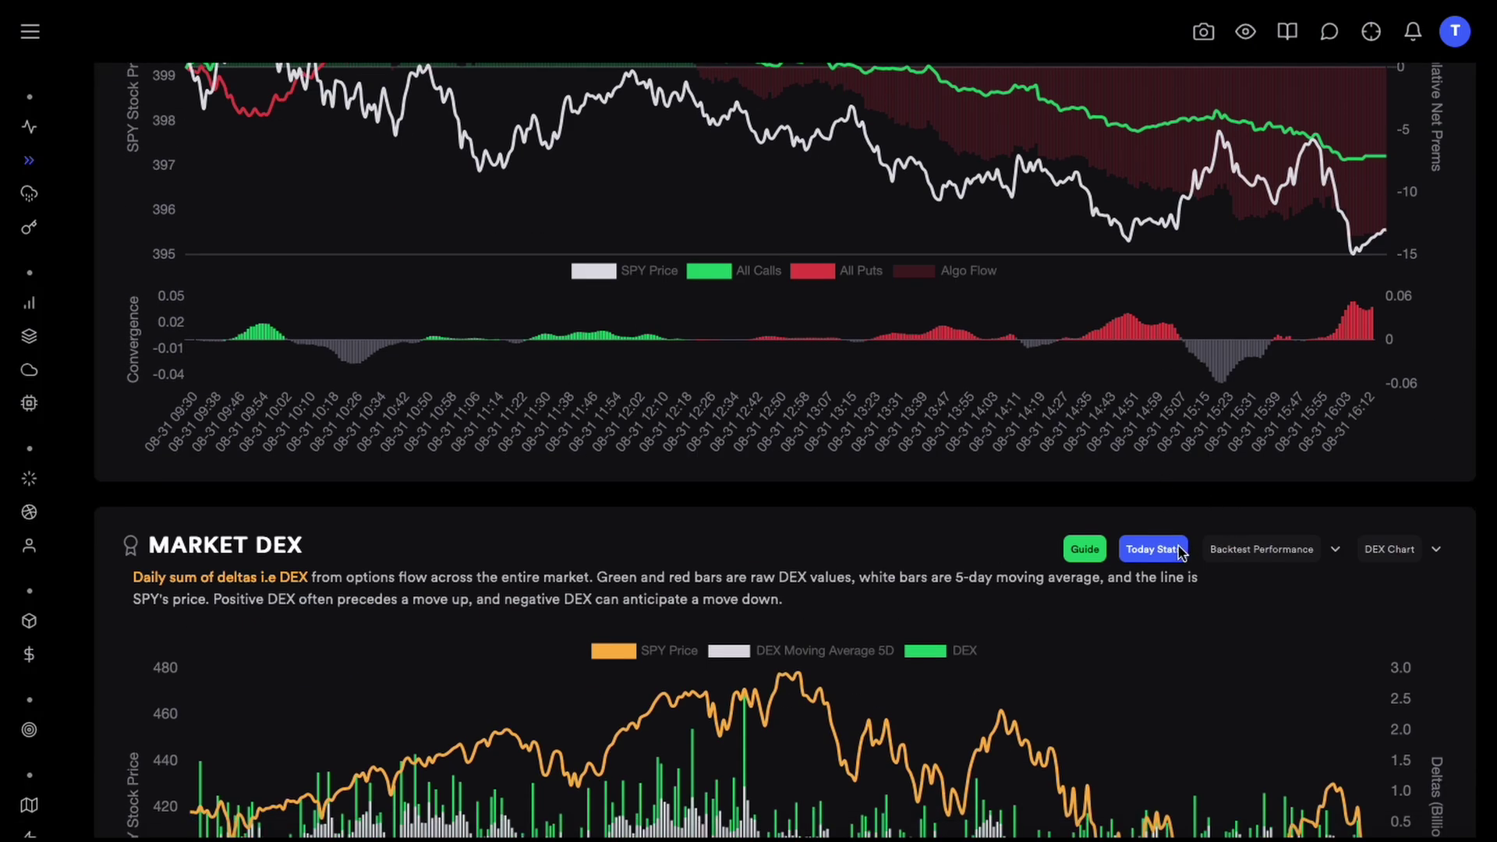
left_click(1151, 547)
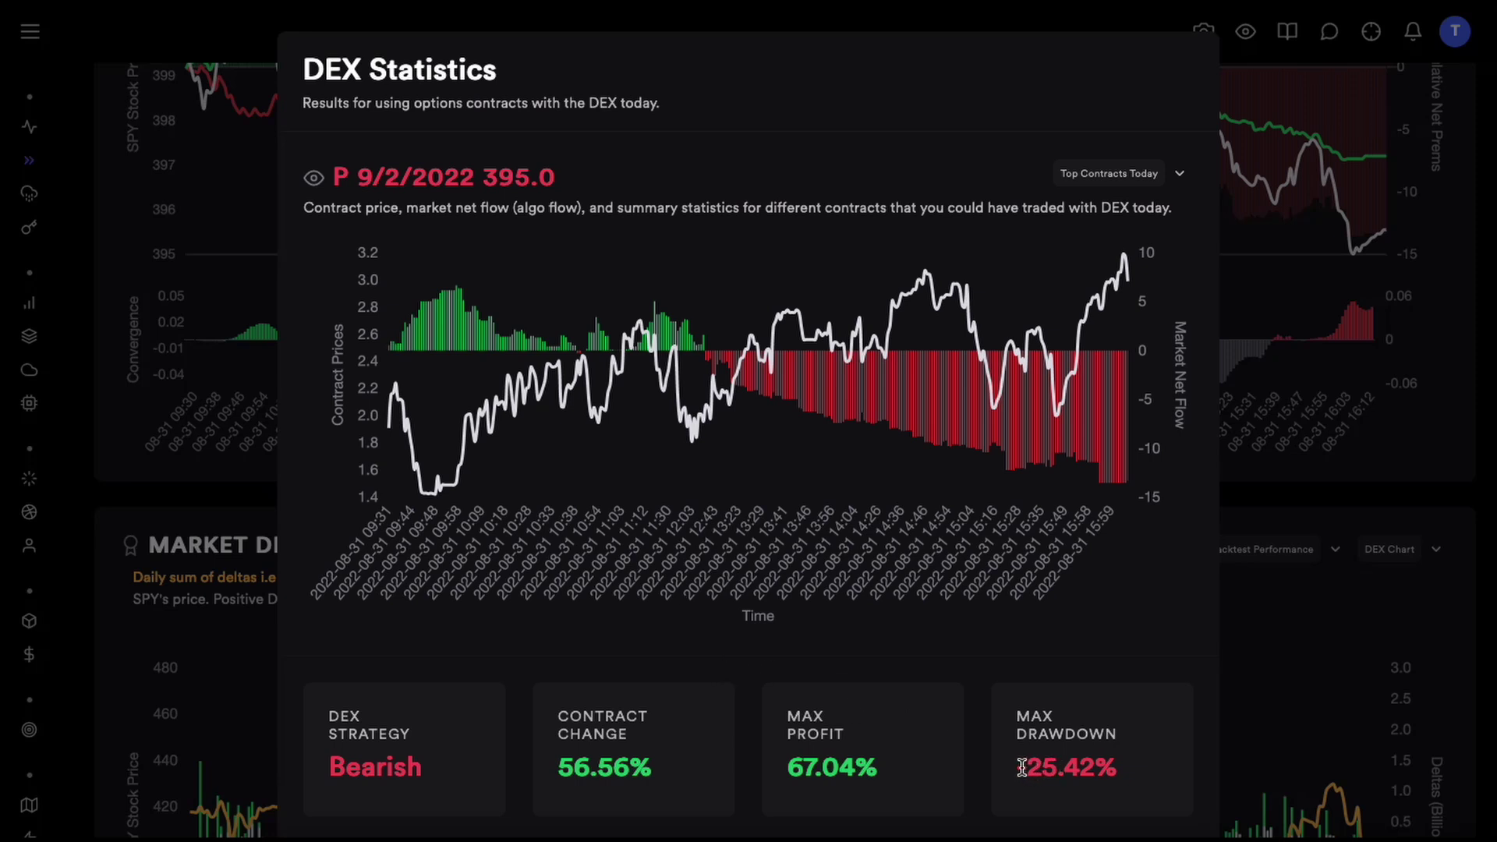
Examine the max drawdown and contract price of the P 9/2/2022 395.0 contract, and close the DEX statistics.
left_click_drag(1017, 767, 1123, 772)
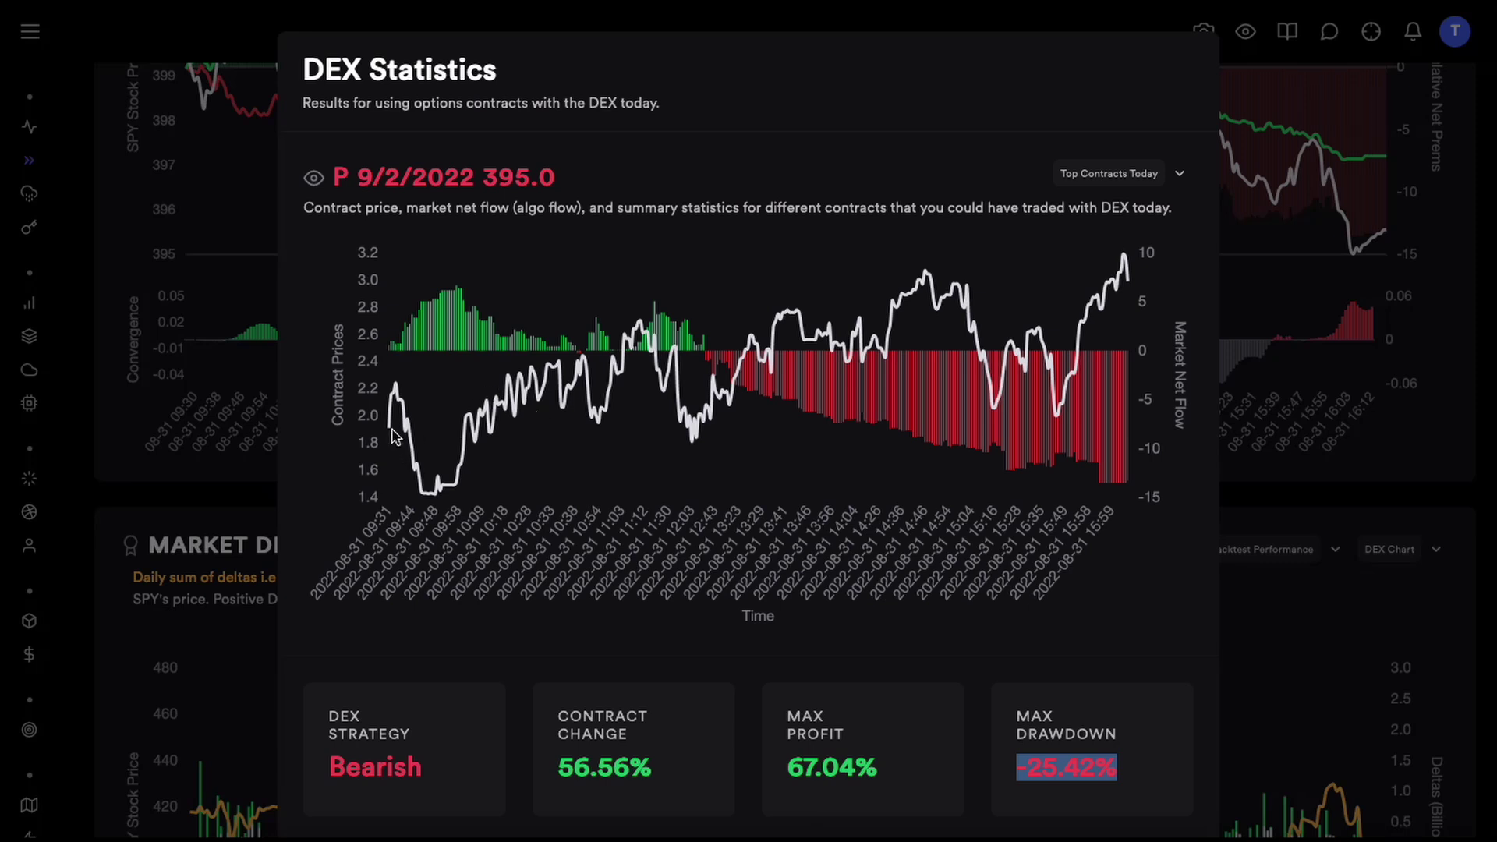
mouse_move(414, 331)
mouse_move(585, 363)
left_click(1034, 791)
left_click_drag(1023, 726, 1136, 769)
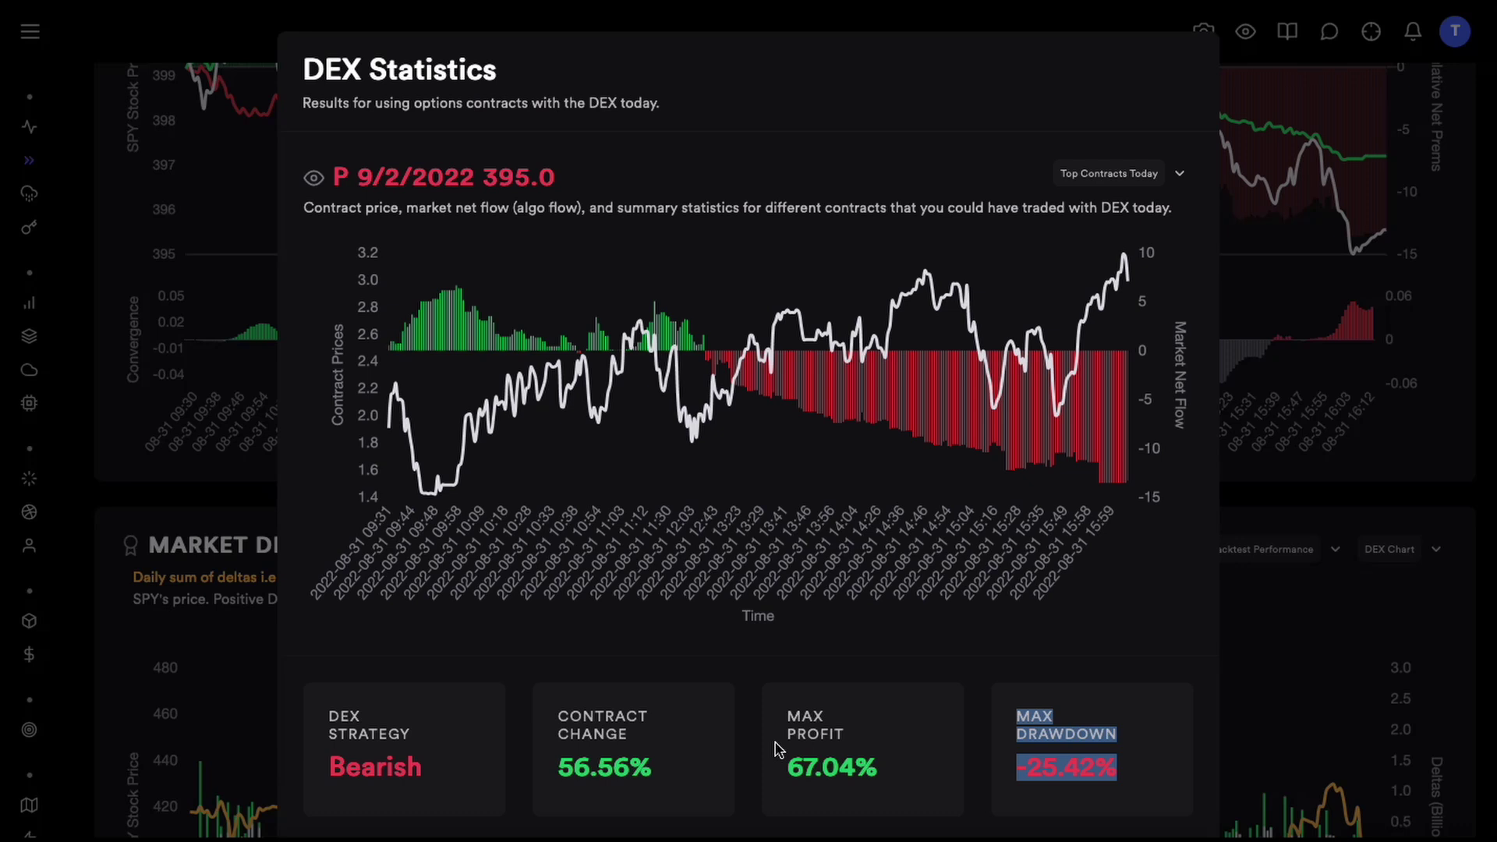
left_click(1314, 514)
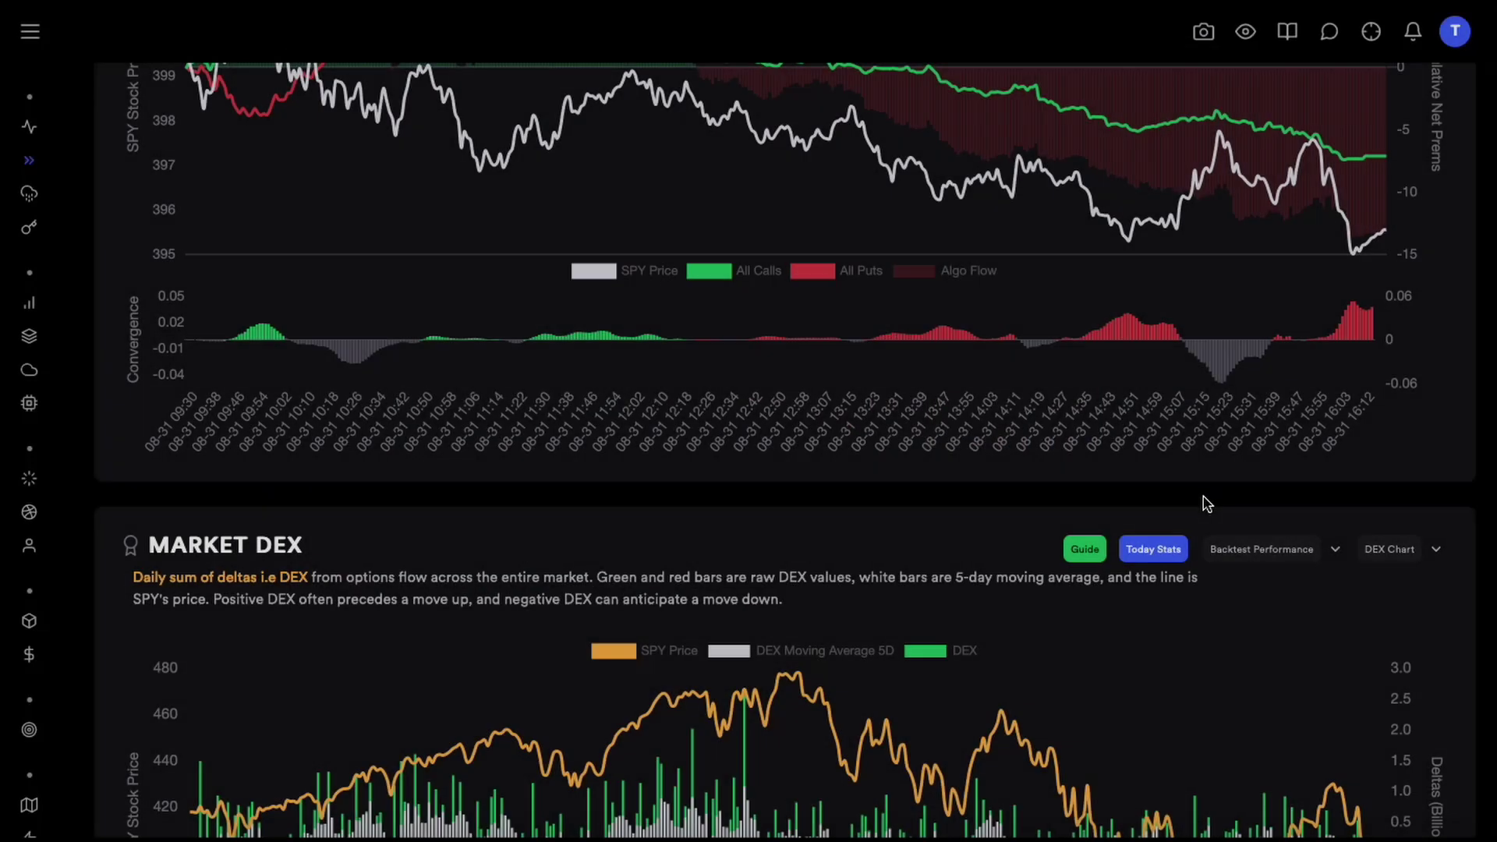
Set the market summary date to 2022-08-30 and open that day's DEX statistics.
scroll(1205, 501, "up", 3)
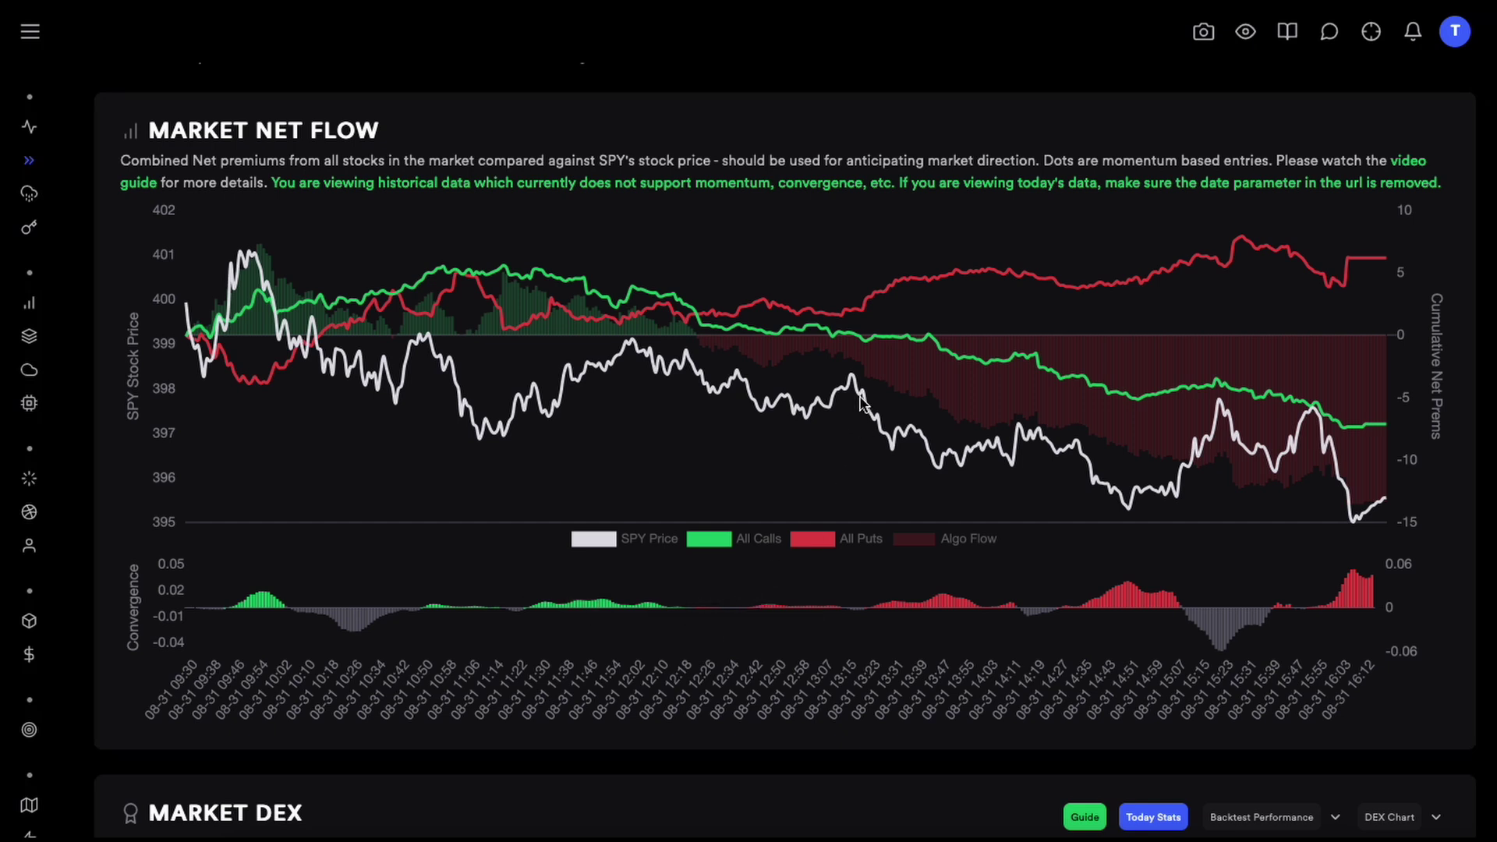
scroll(866, 405, "up", 1)
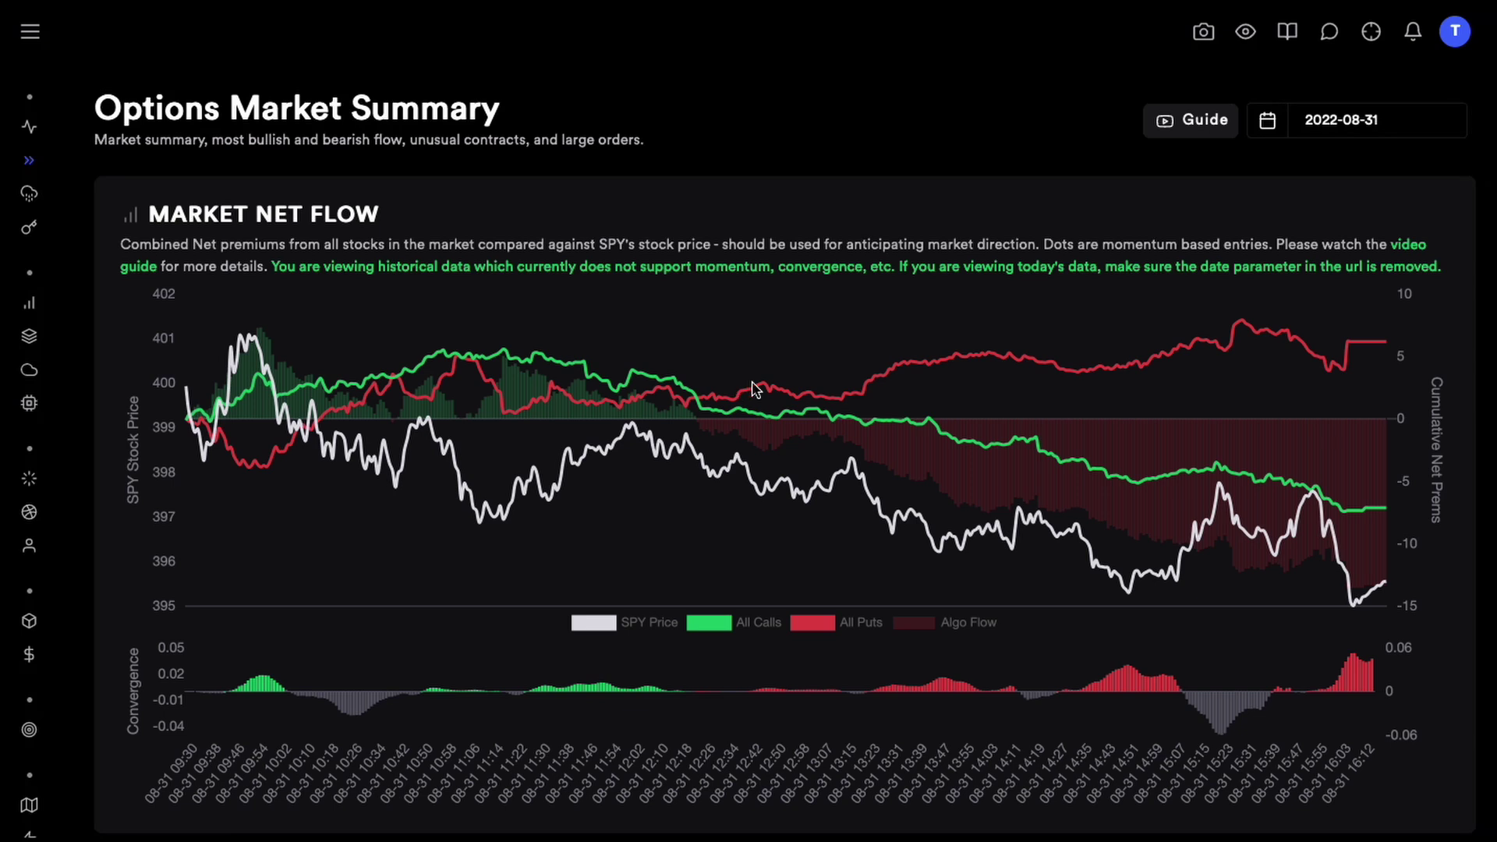
left_click(1351, 120)
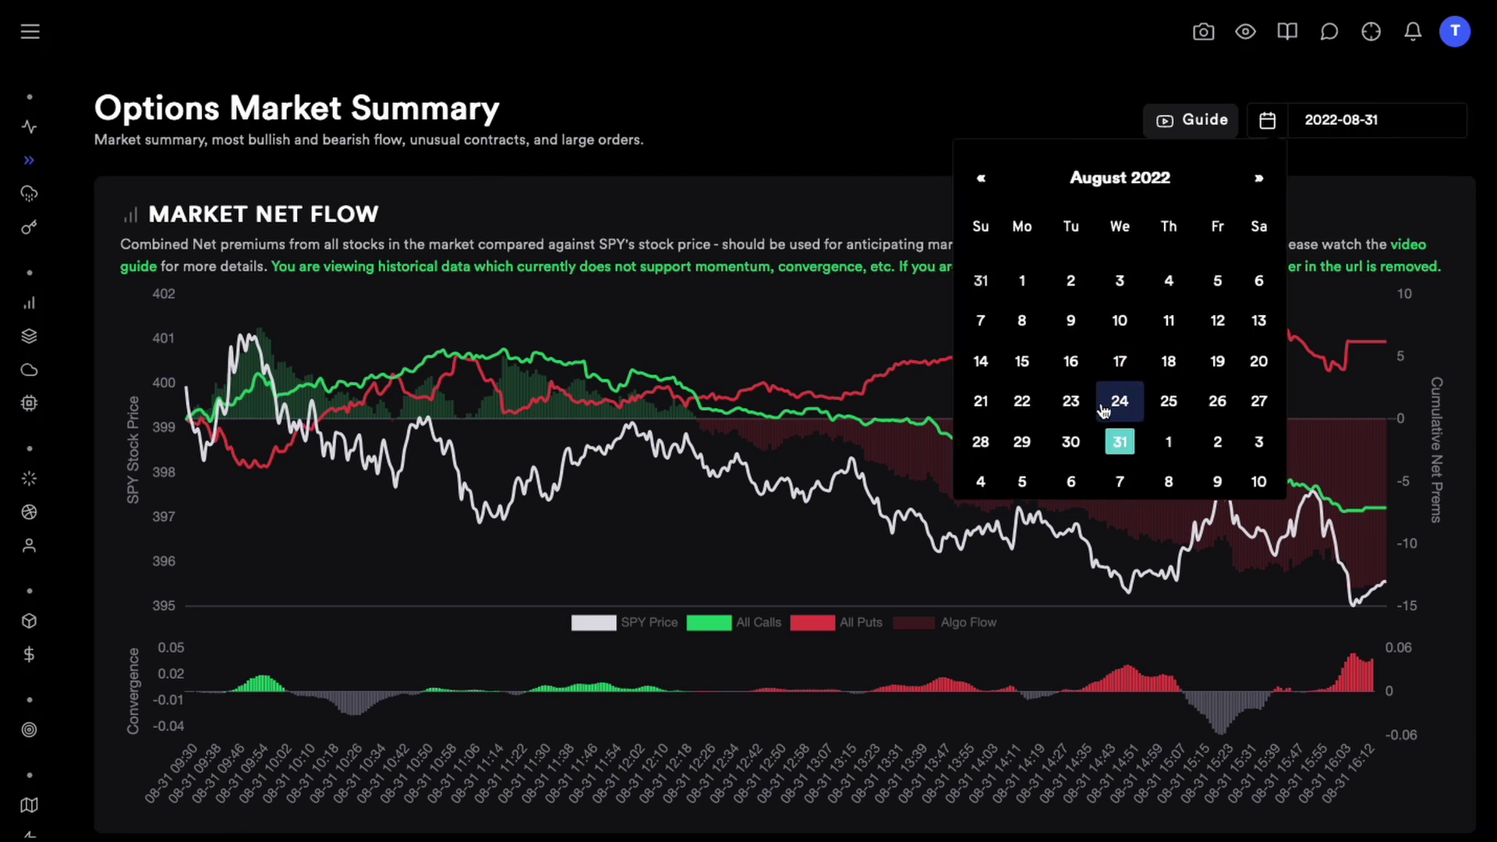
left_click(1070, 442)
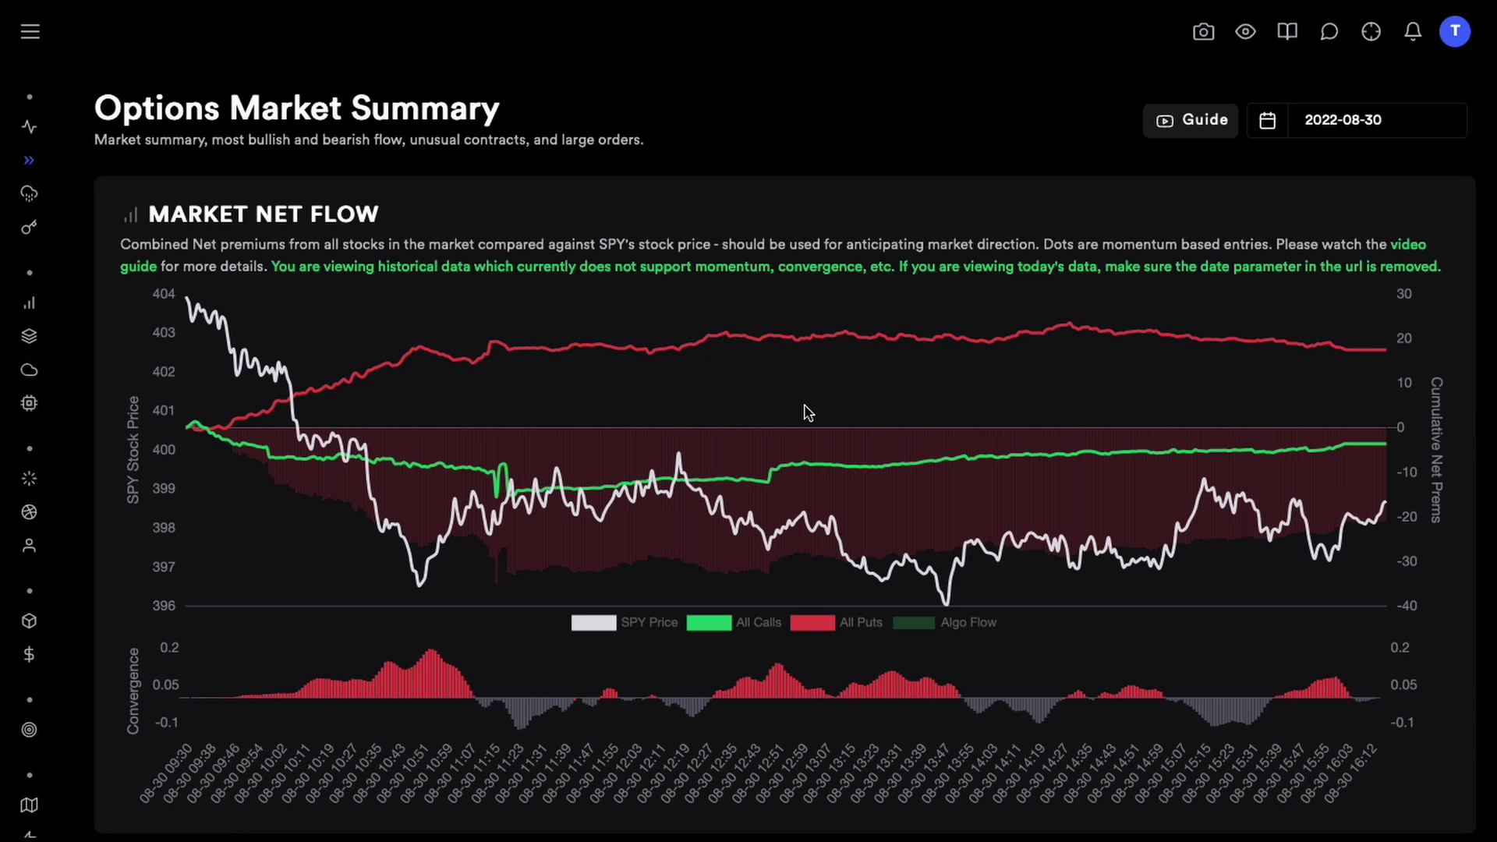
scroll(808, 413, "down", 5)
left_click(1147, 446)
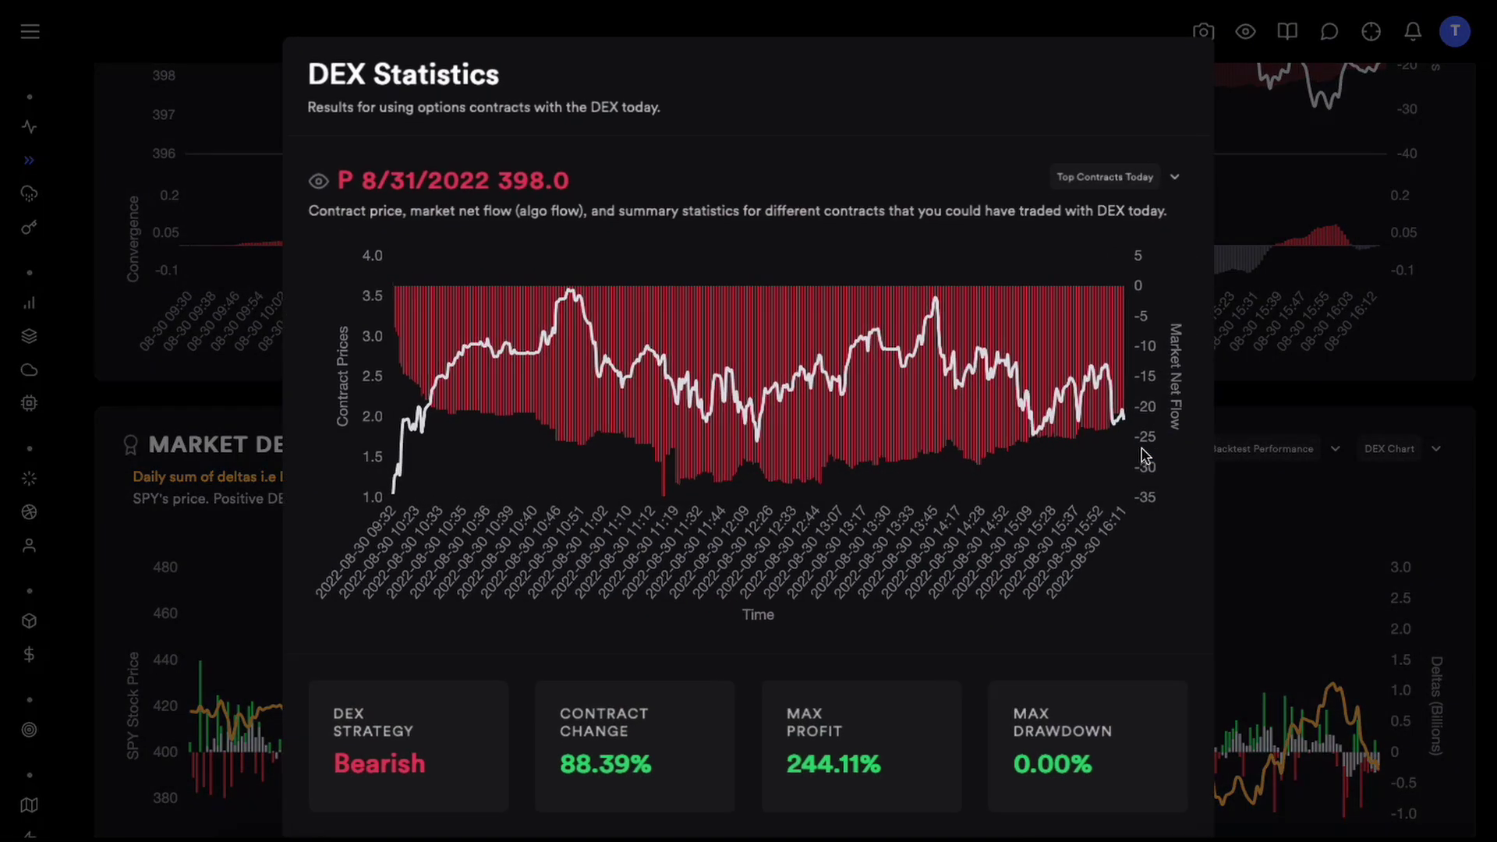
Examine the DEX strategy, expiry date, top contracts list and net flow chart for the P 8/31/2022 398.0 contract.
left_click(366, 761)
left_click(378, 778)
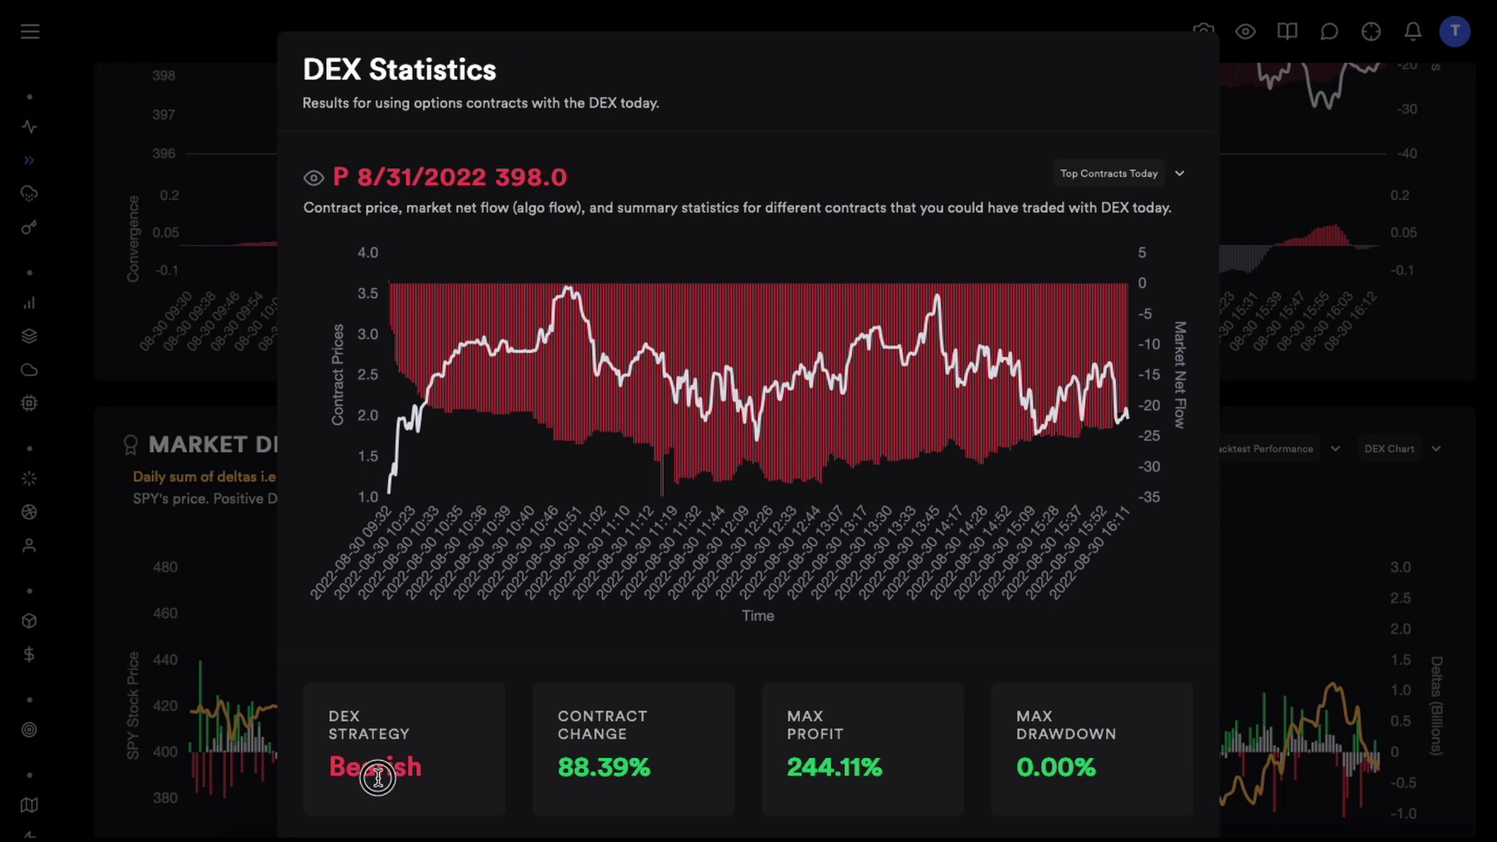
double_click(378, 778)
left_click(450, 774)
left_click_drag(358, 178, 483, 175)
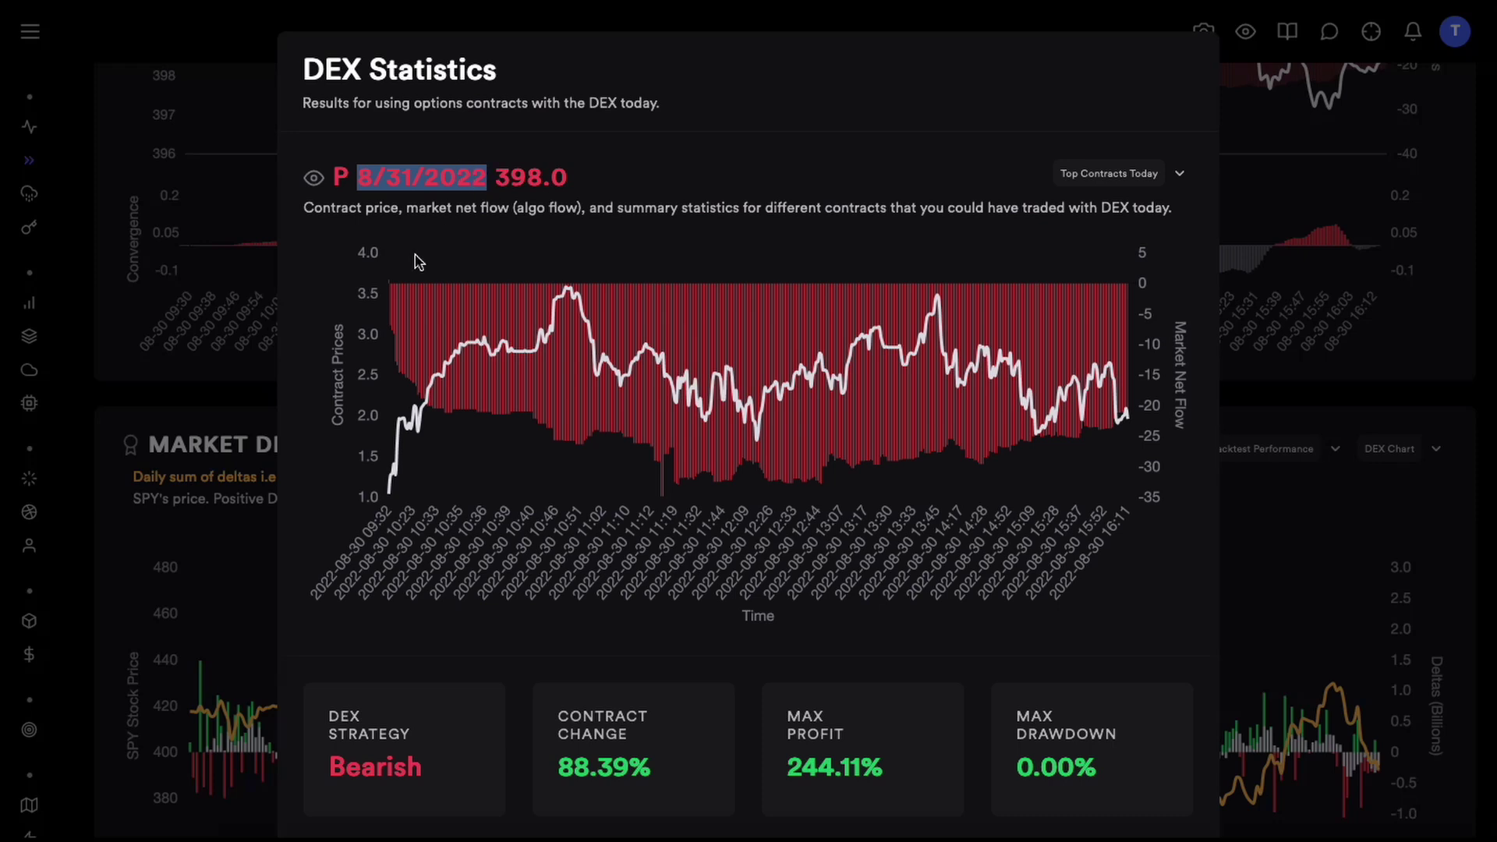
left_click(1057, 176)
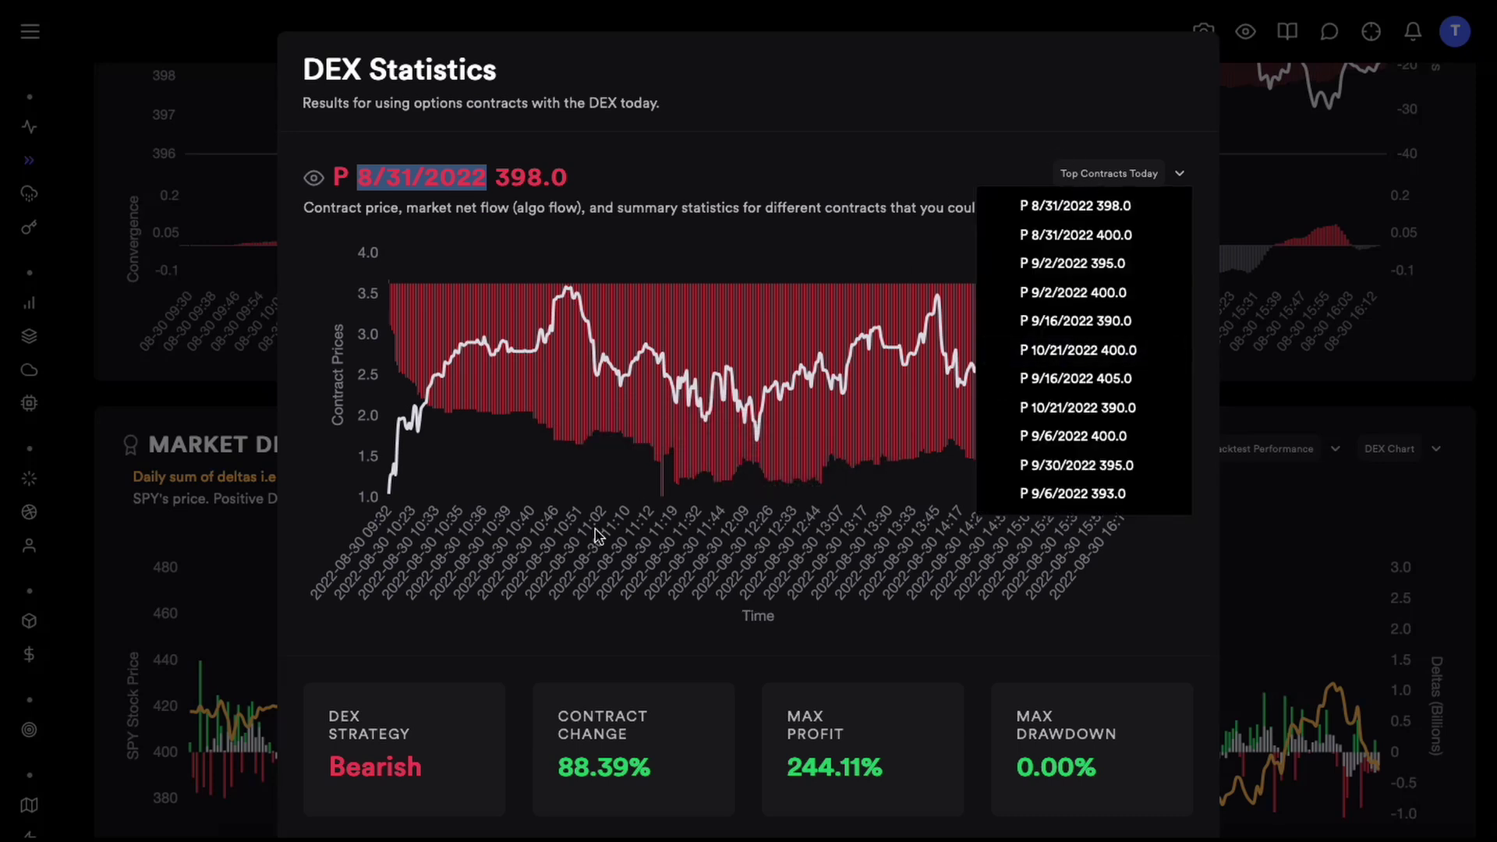
left_click(591, 501)
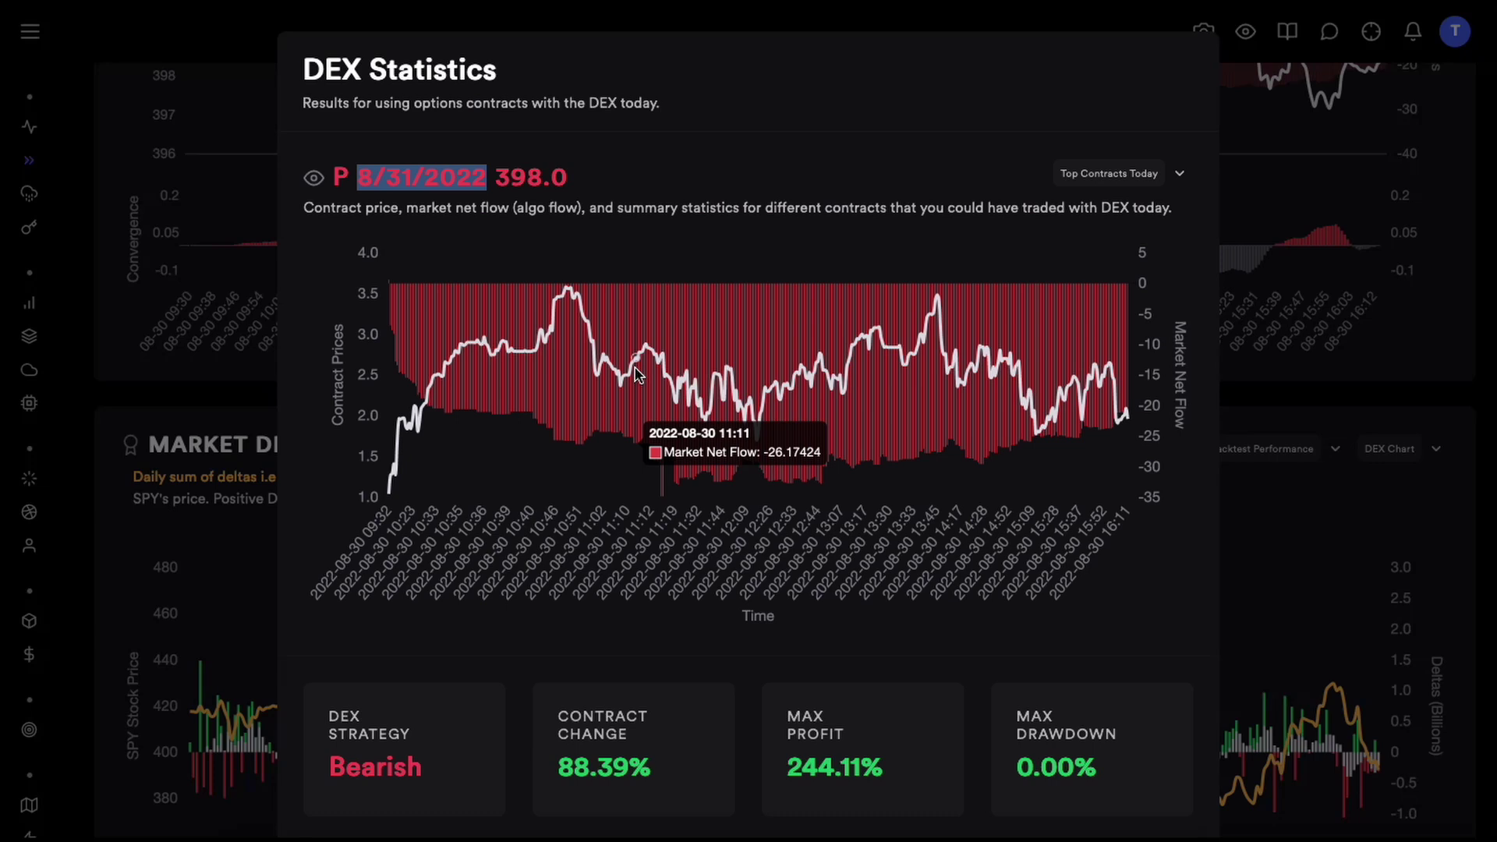
left_click(494, 208)
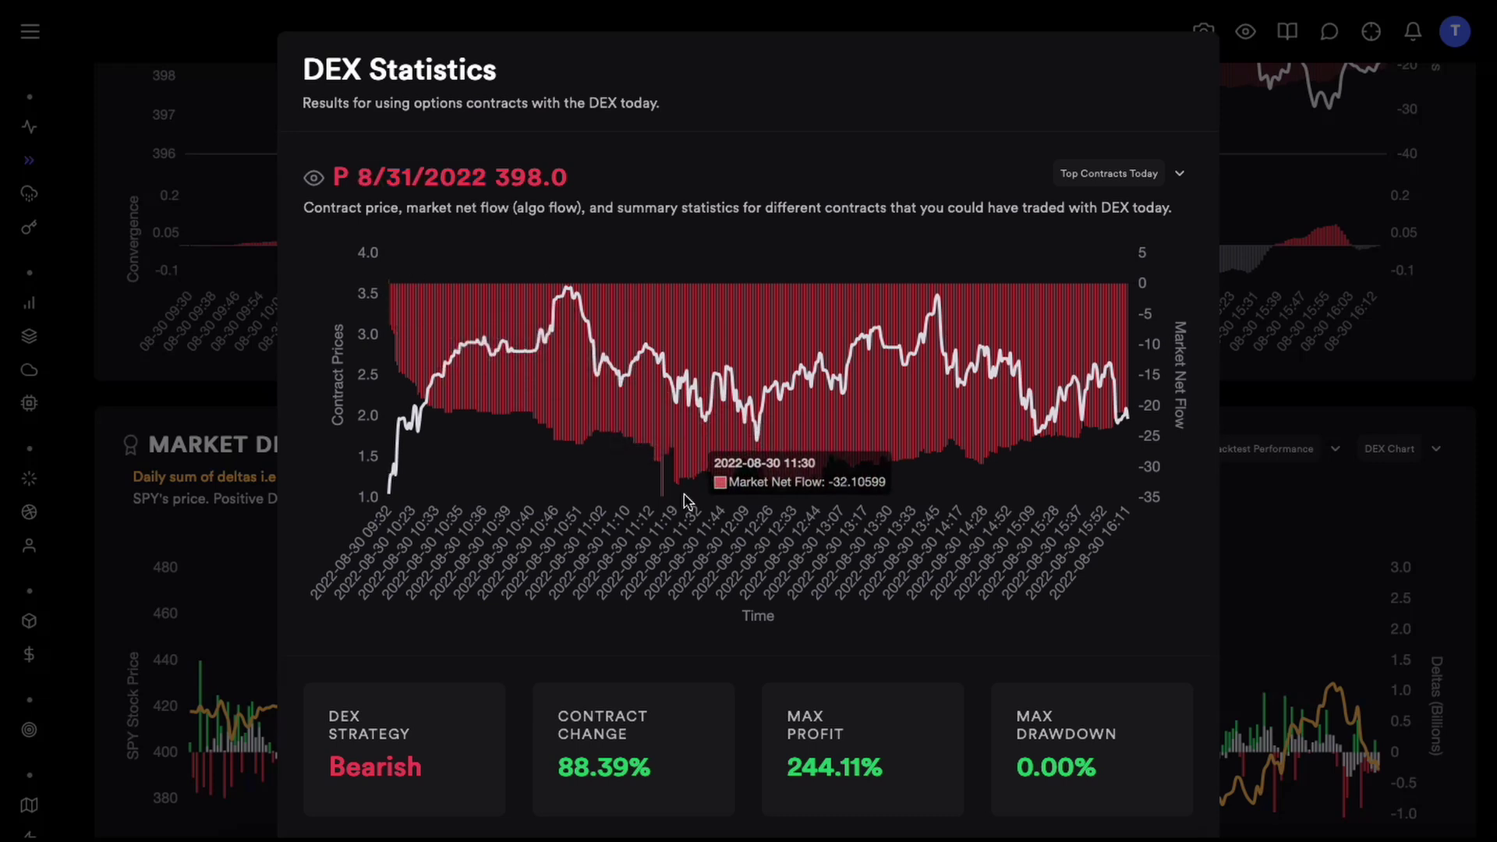
Close the DEX statistics and examine the early call, put and SPY price lines in the 2022-08-30 Market Net Flow chart.
left_click(1366, 491)
scroll(371, 396, "up", 5)
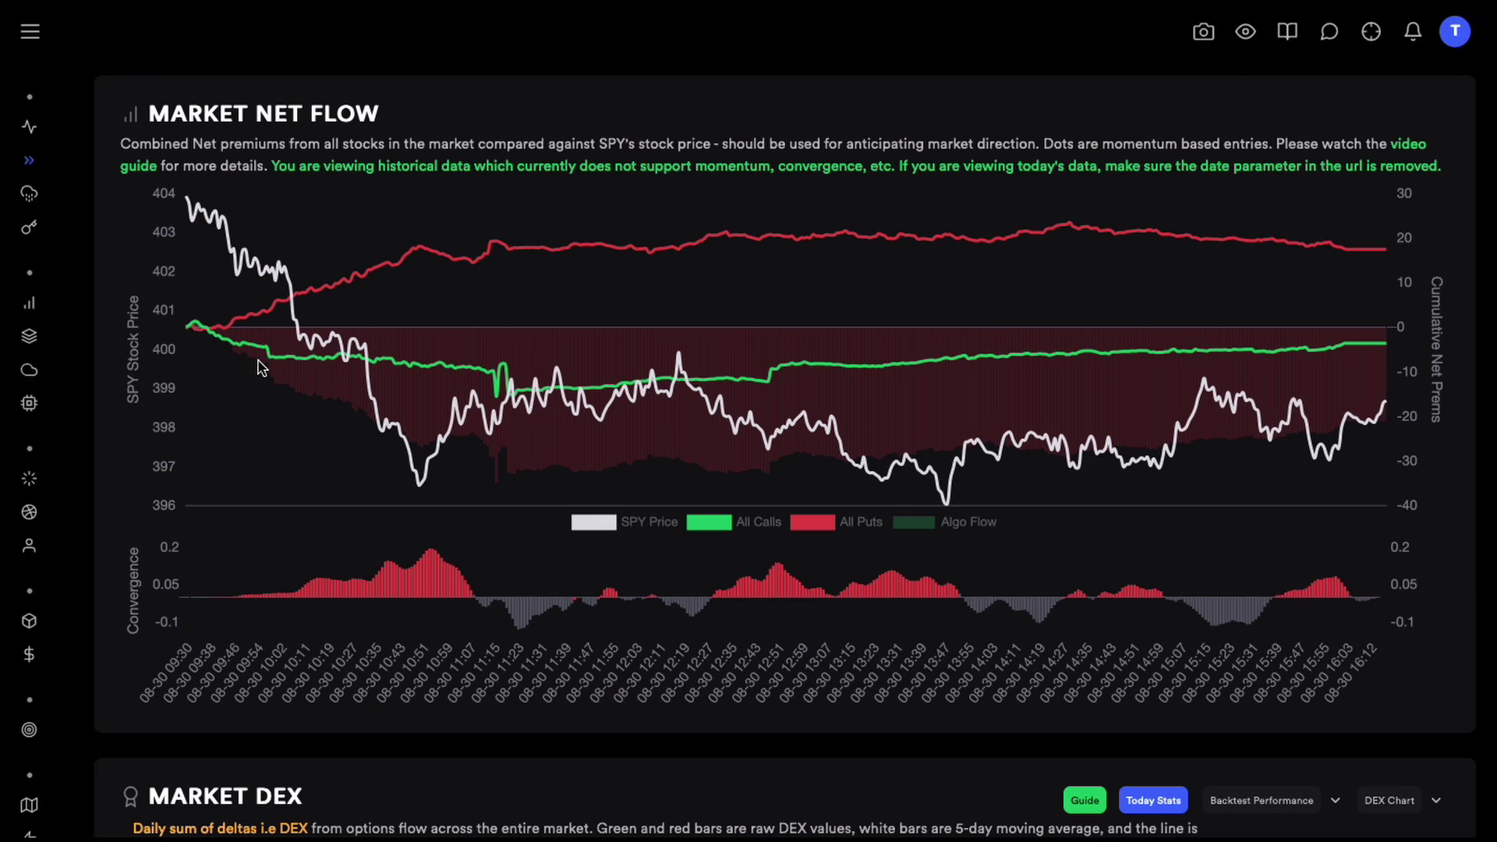
scroll(444, 575, "down", 3)
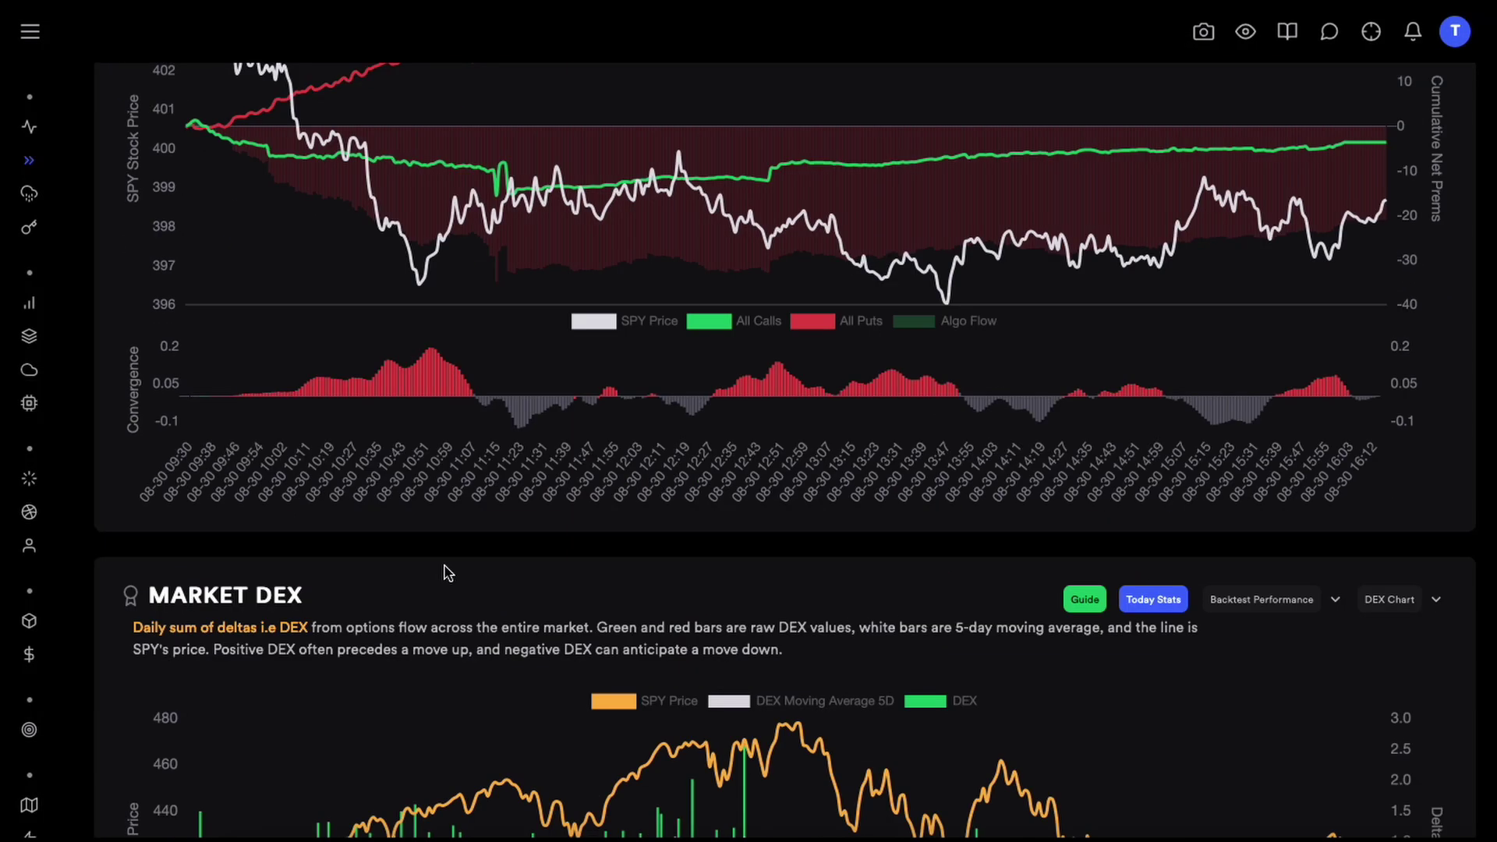
scroll(452, 552, "up", 3)
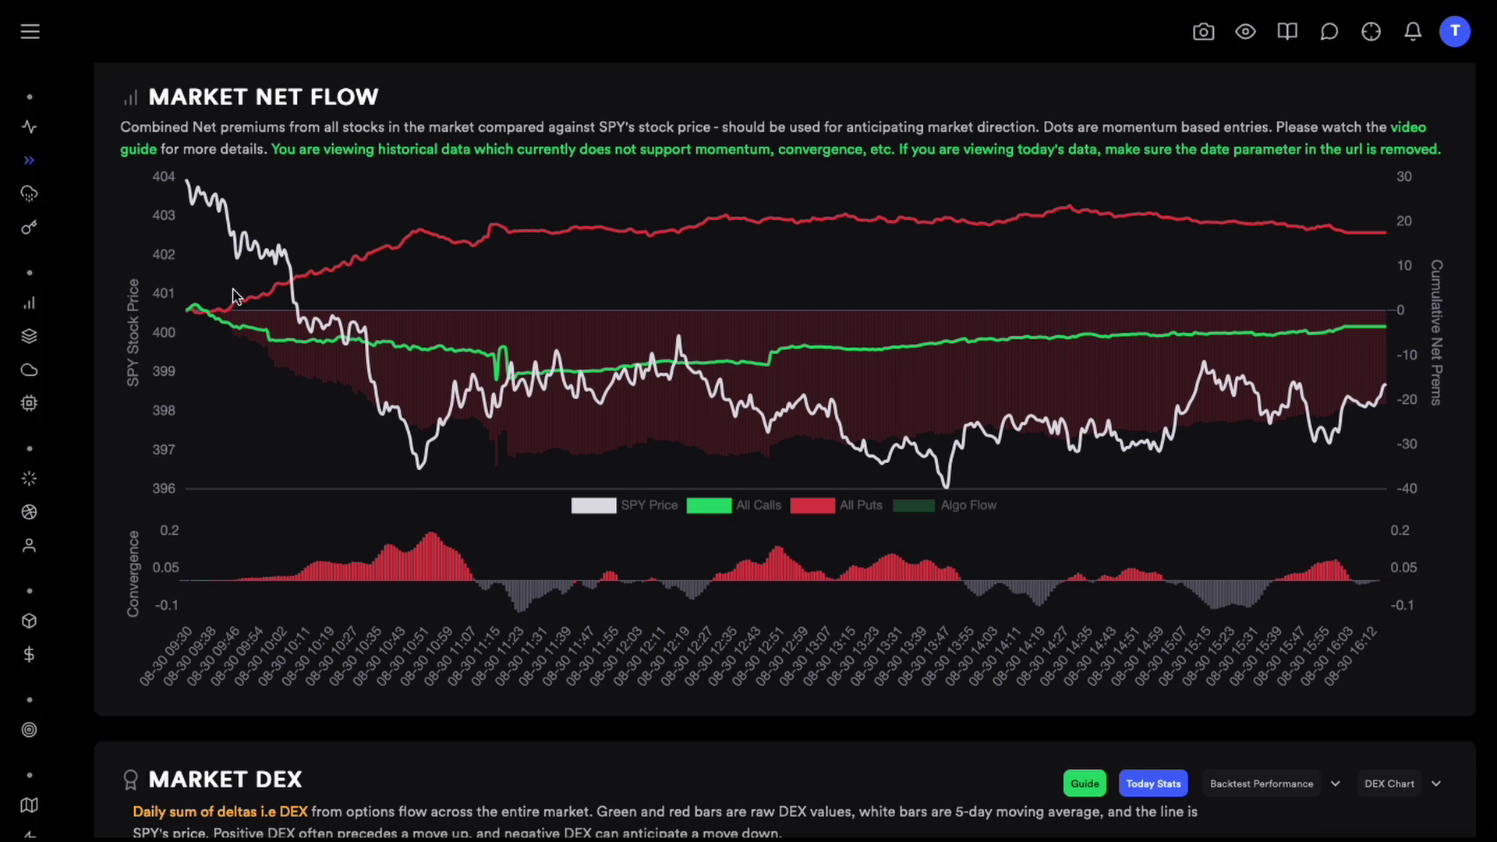
mouse_move(244, 305)
mouse_move(288, 286)
mouse_move(289, 348)
scroll(1162, 314, "down", 3)
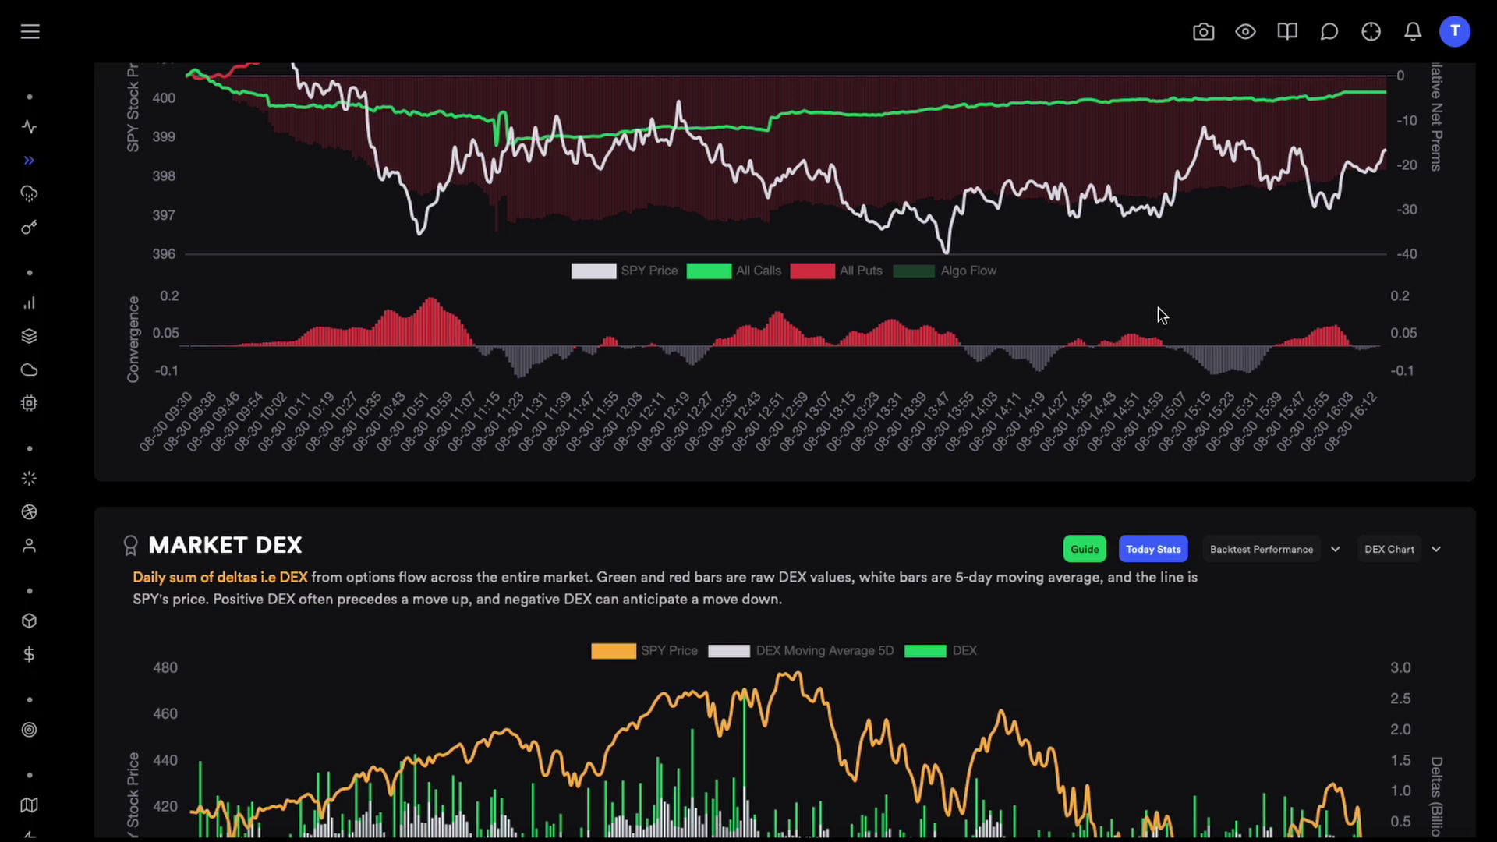
Reopen the DEX statistics for 2022-08-30 and examine the P 10/21/2022 390.0 contract's price against market net flow.
left_click(1147, 549)
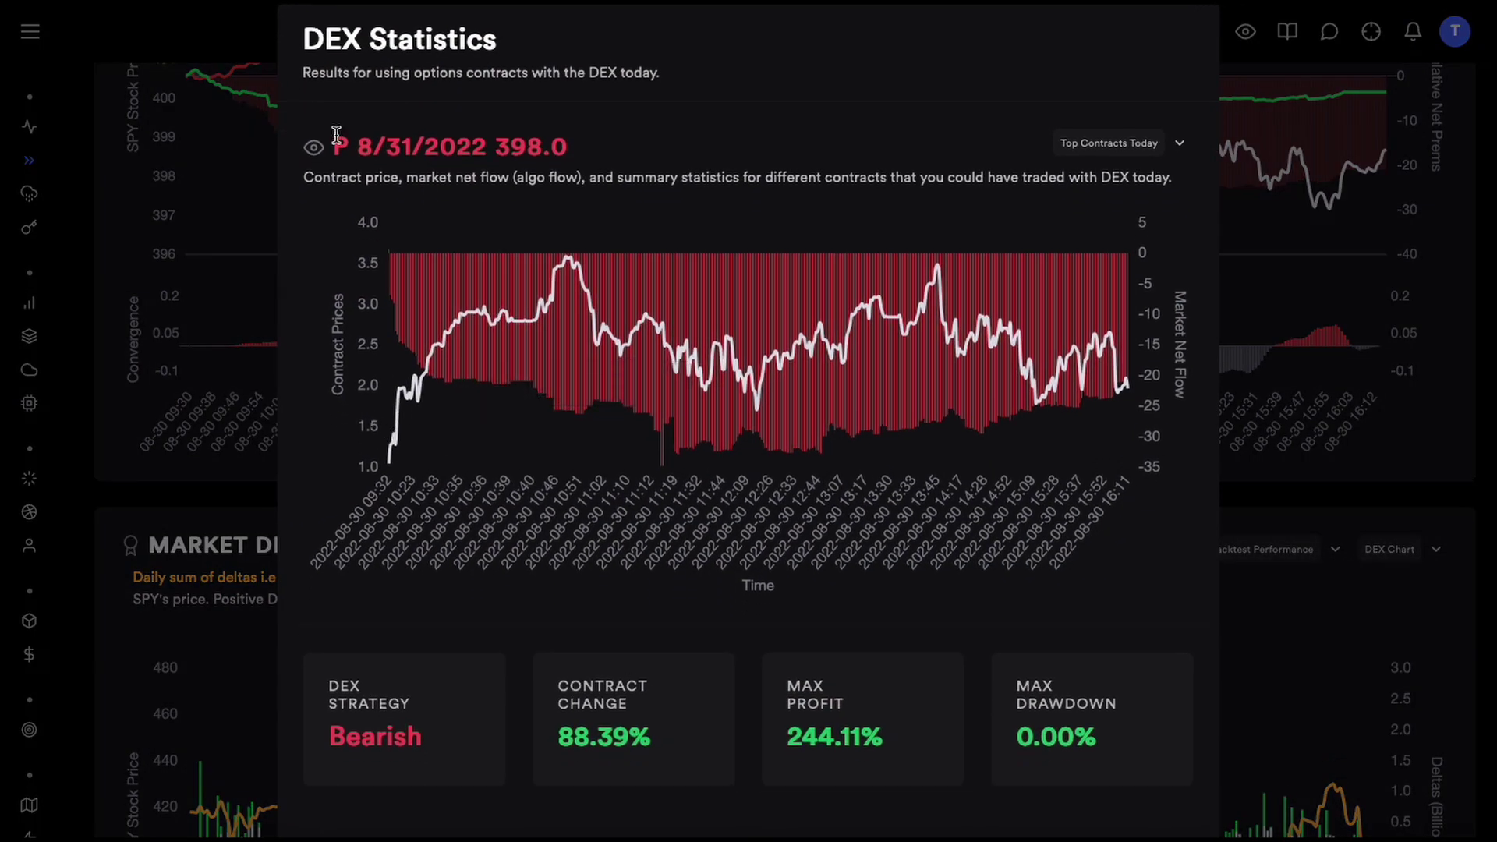
left_click_drag(349, 146, 606, 145)
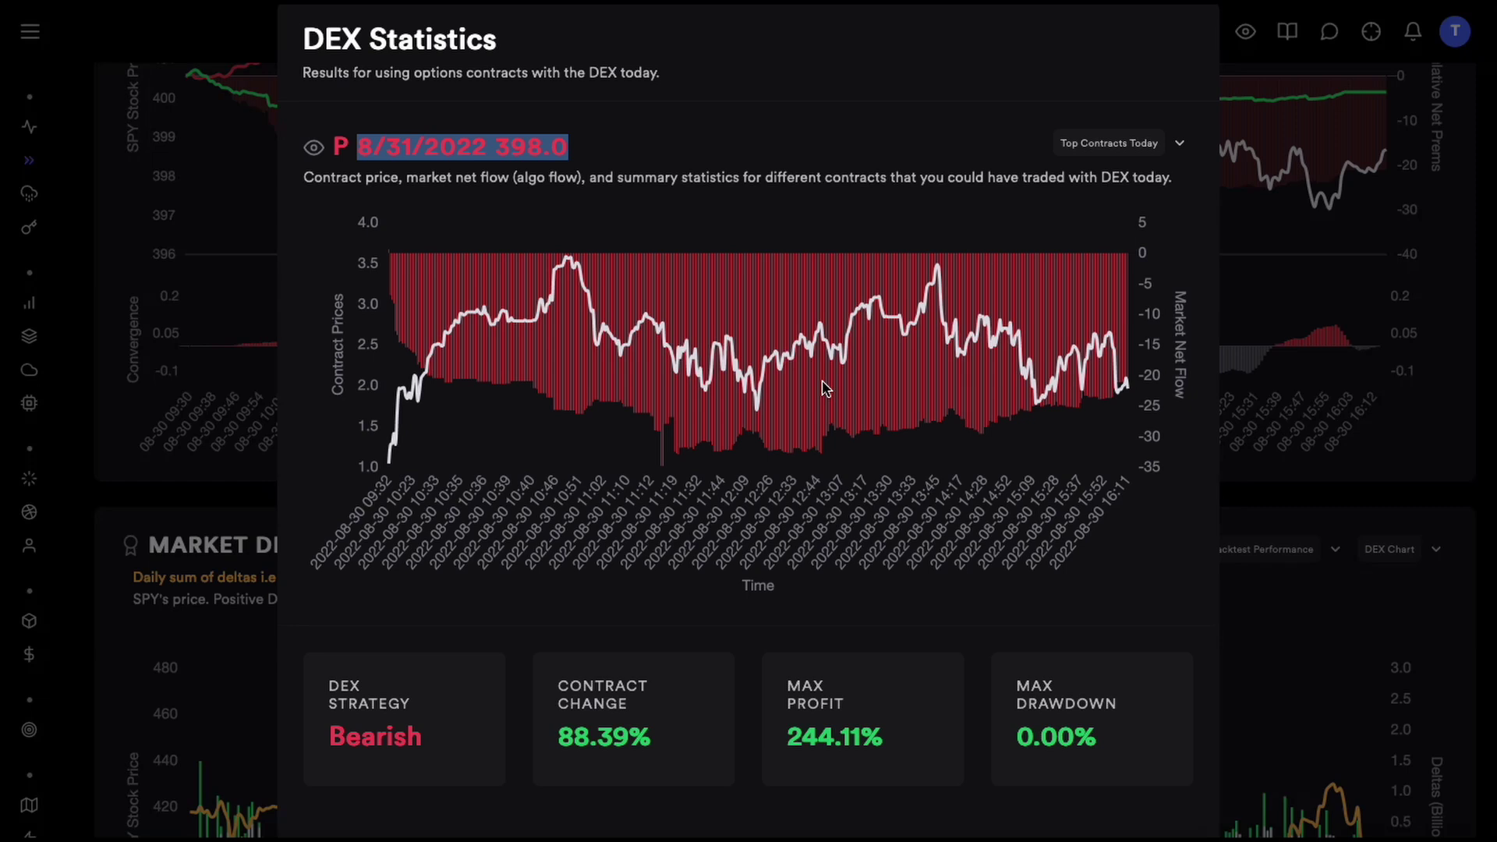
left_click(1123, 148)
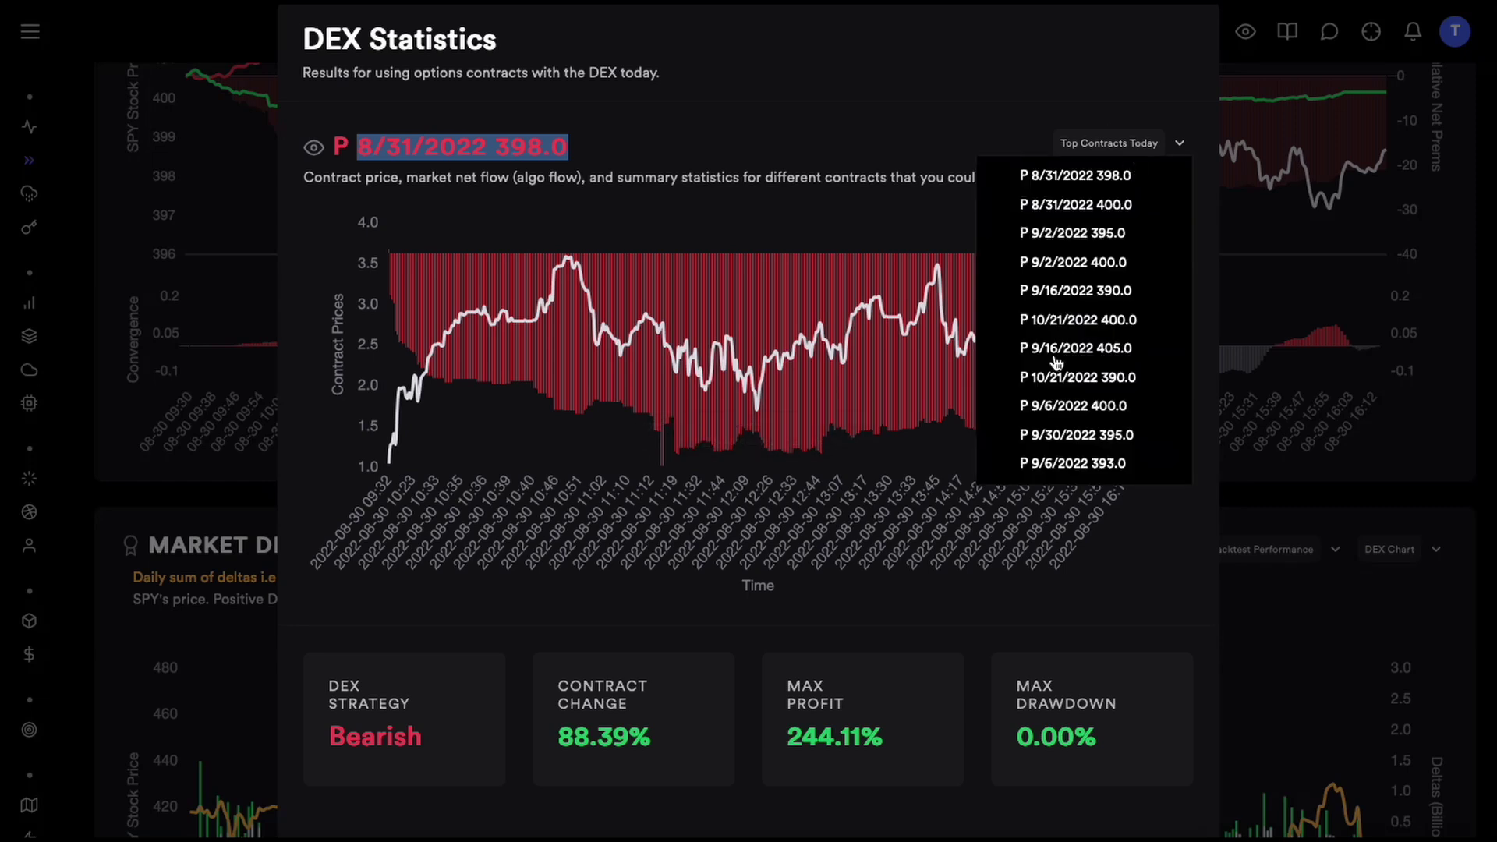
left_click(1058, 377)
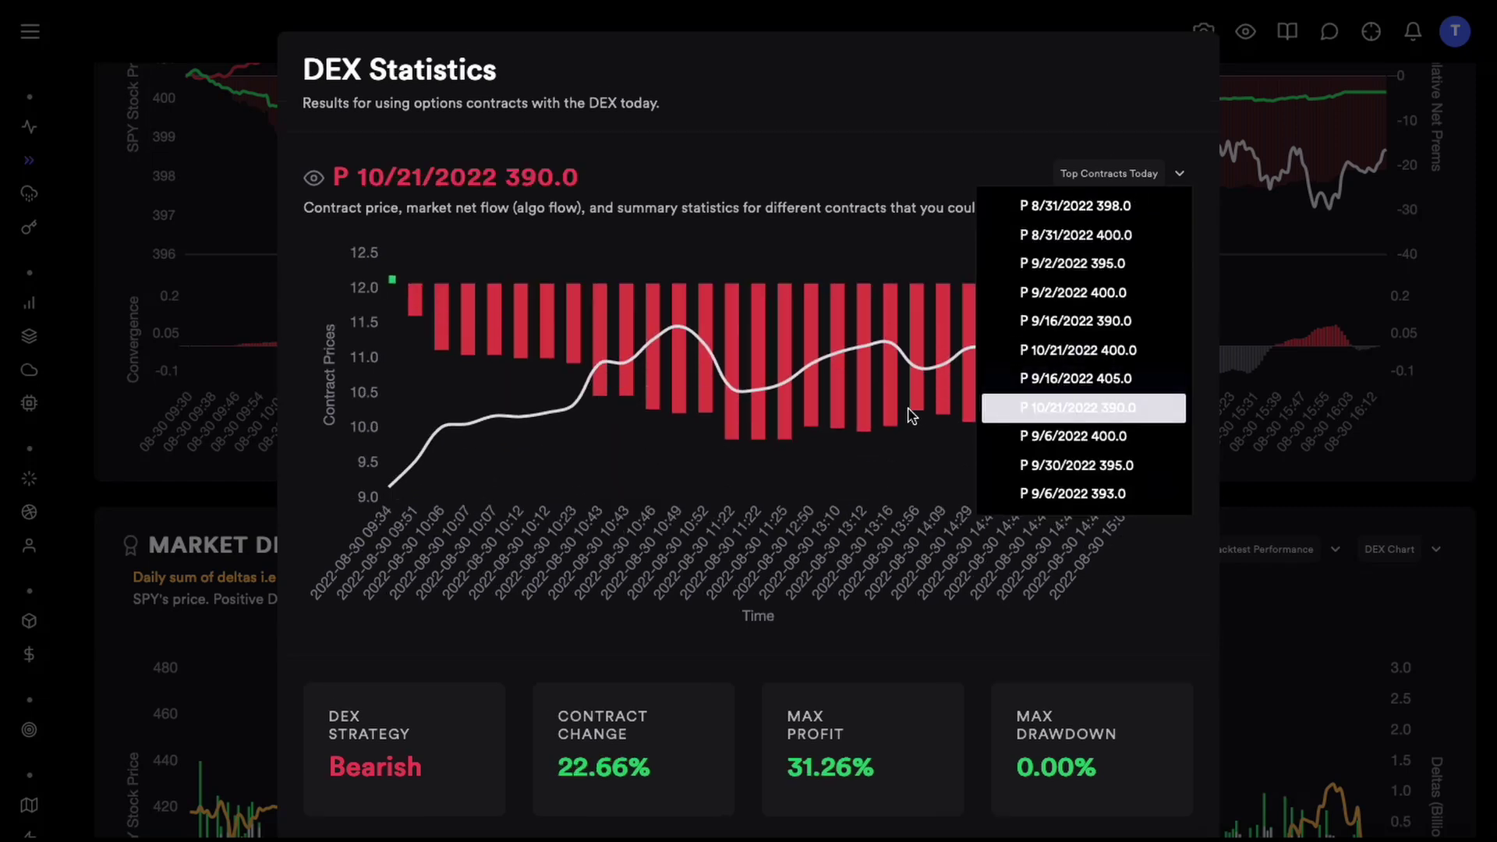
left_click(655, 536)
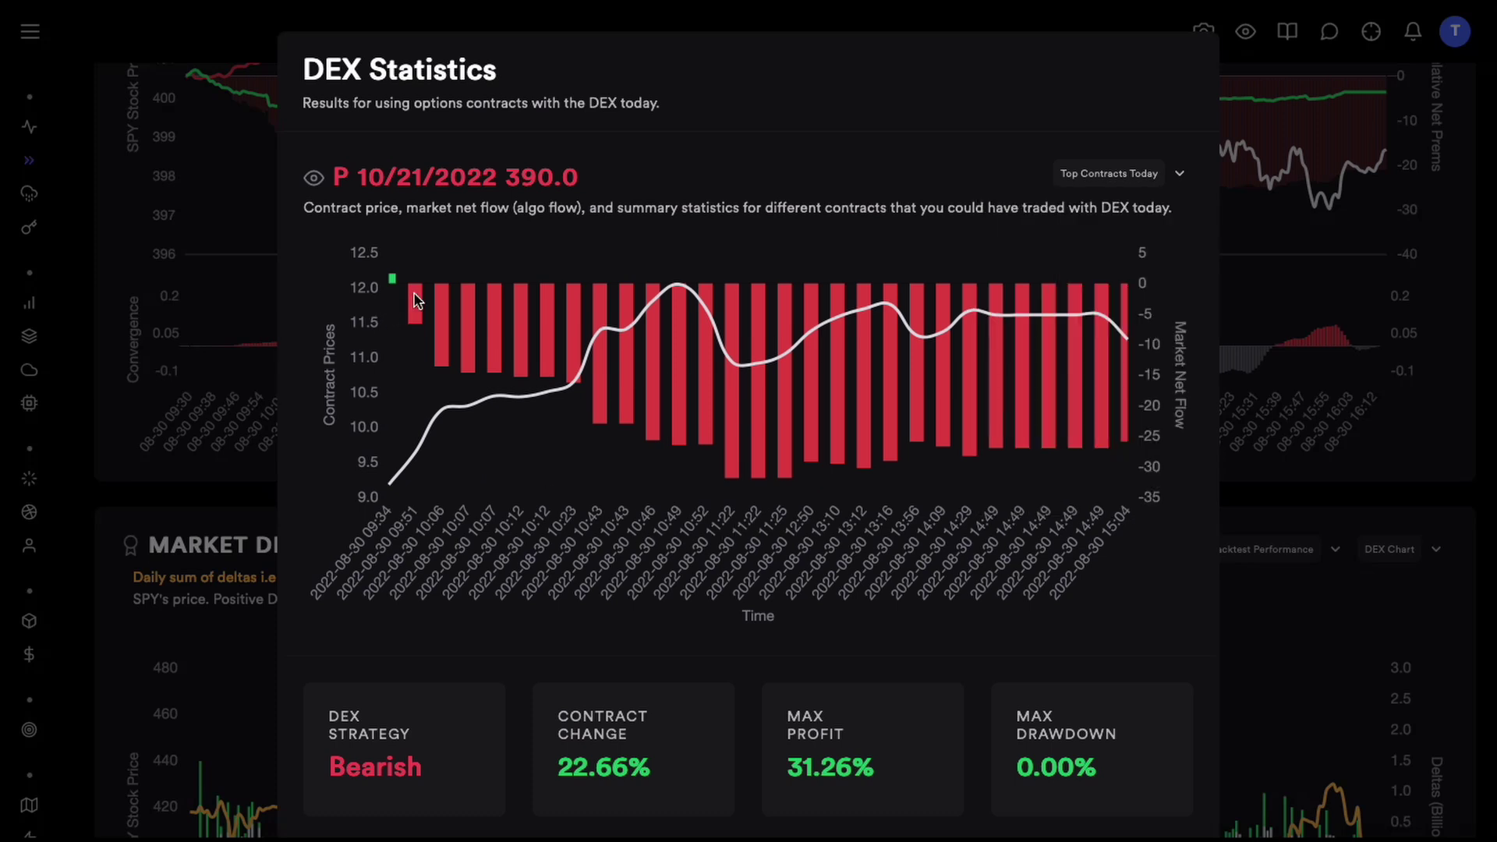
mouse_move(416, 300)
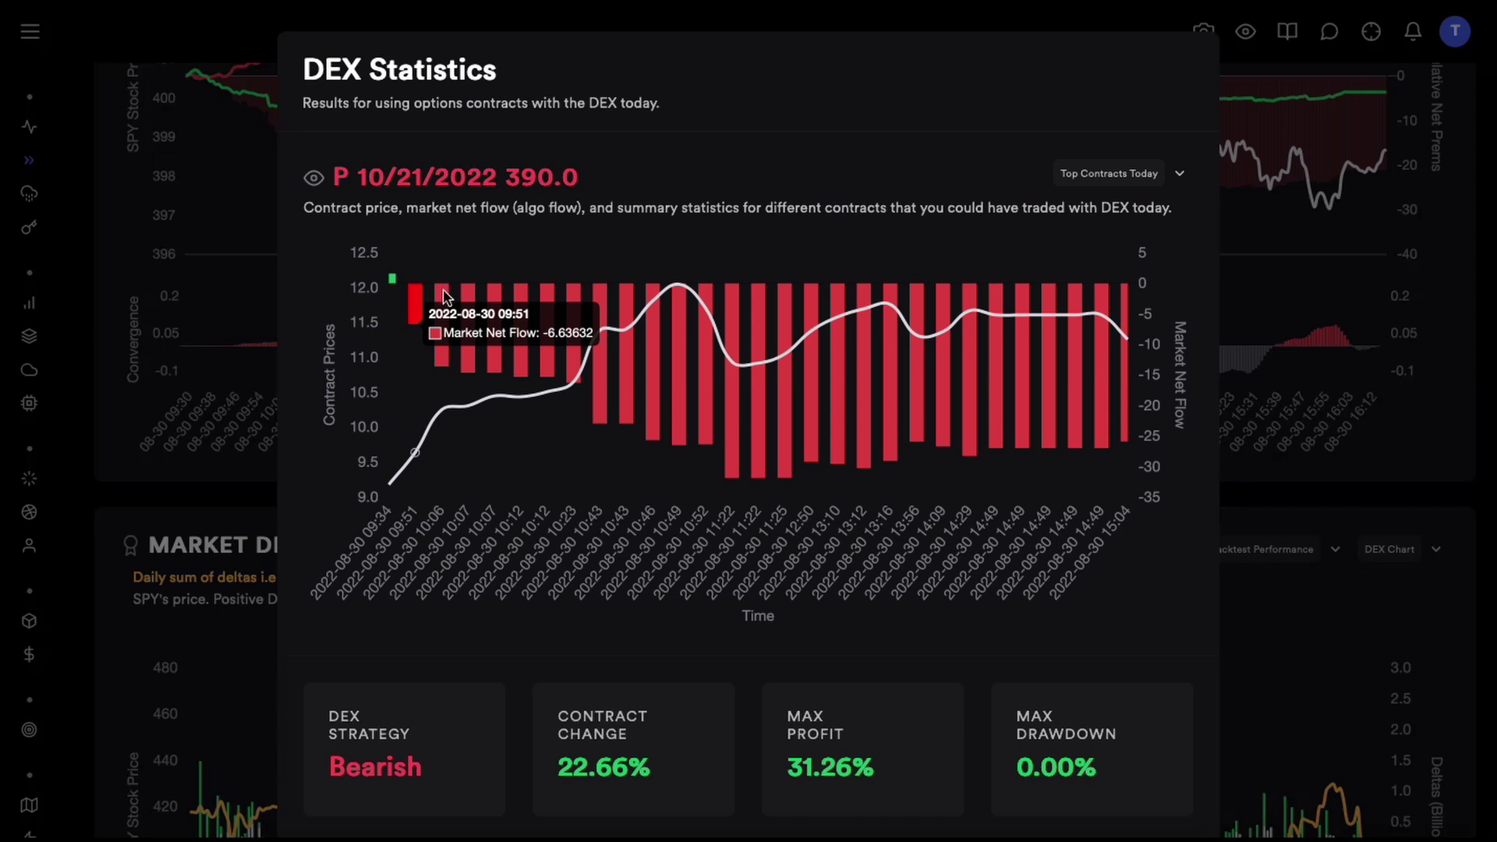
mouse_move(1129, 340)
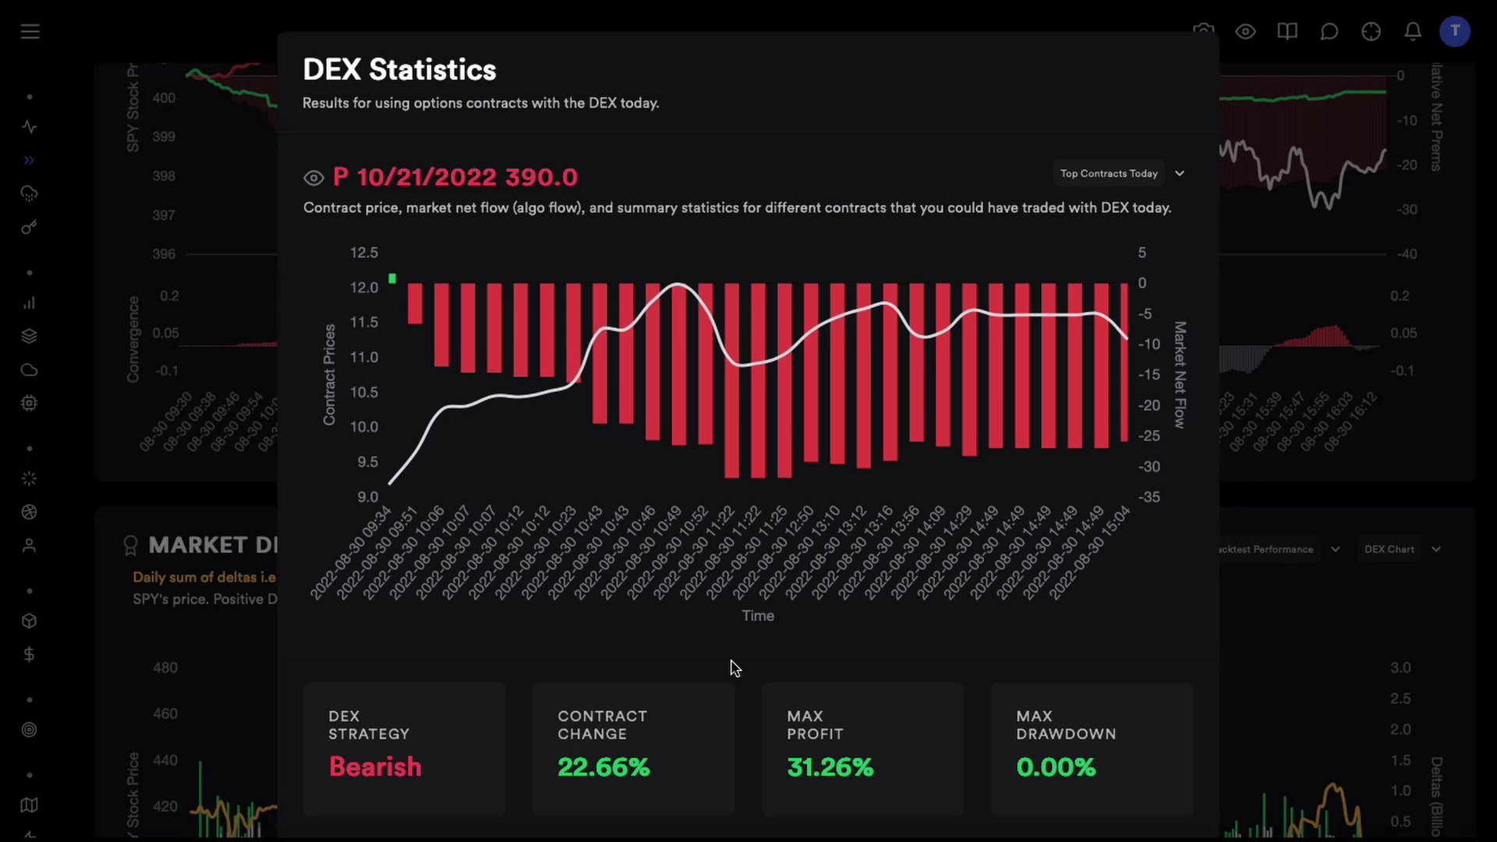
Close the DEX statistics and compare the latest Market DEX bars with the 2022-08-30 Market Net Flow chart.
left_click(1331, 622)
scroll(1330, 622, "down", 1)
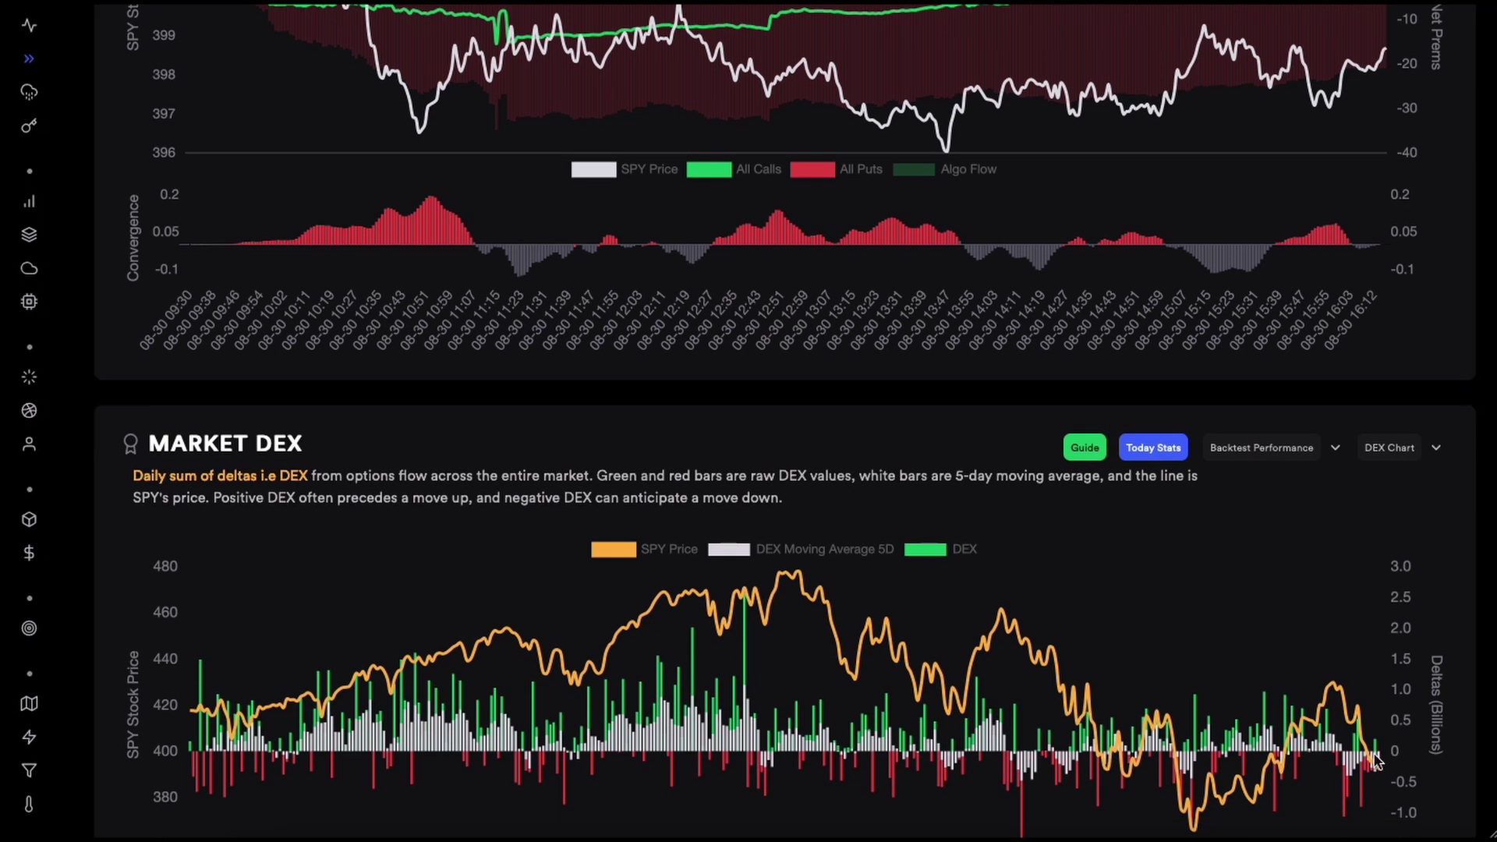
scroll(1236, 590, "up", 1)
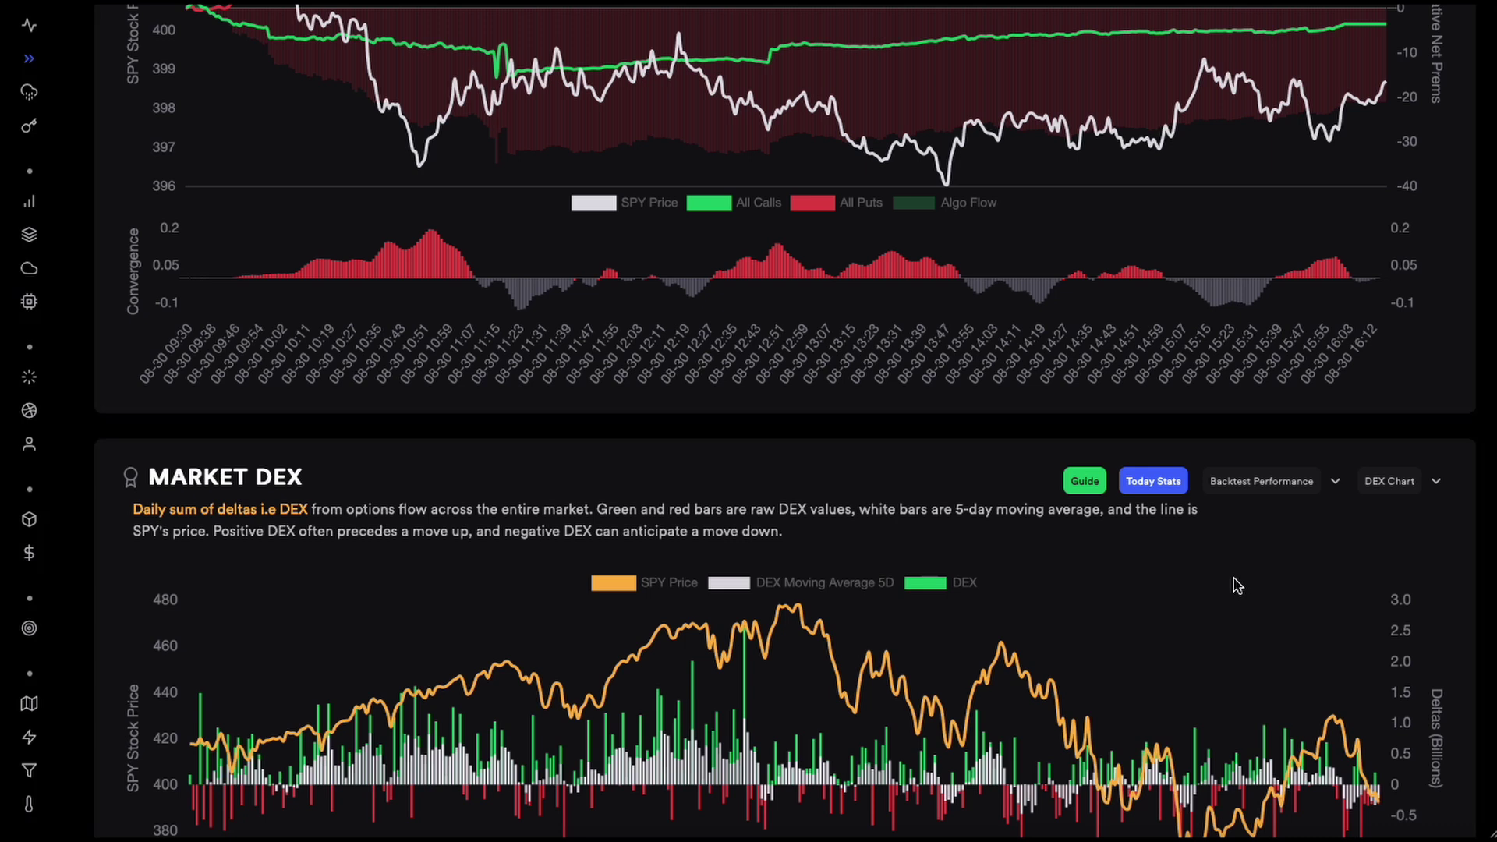
scroll(1236, 585, "up", 3)
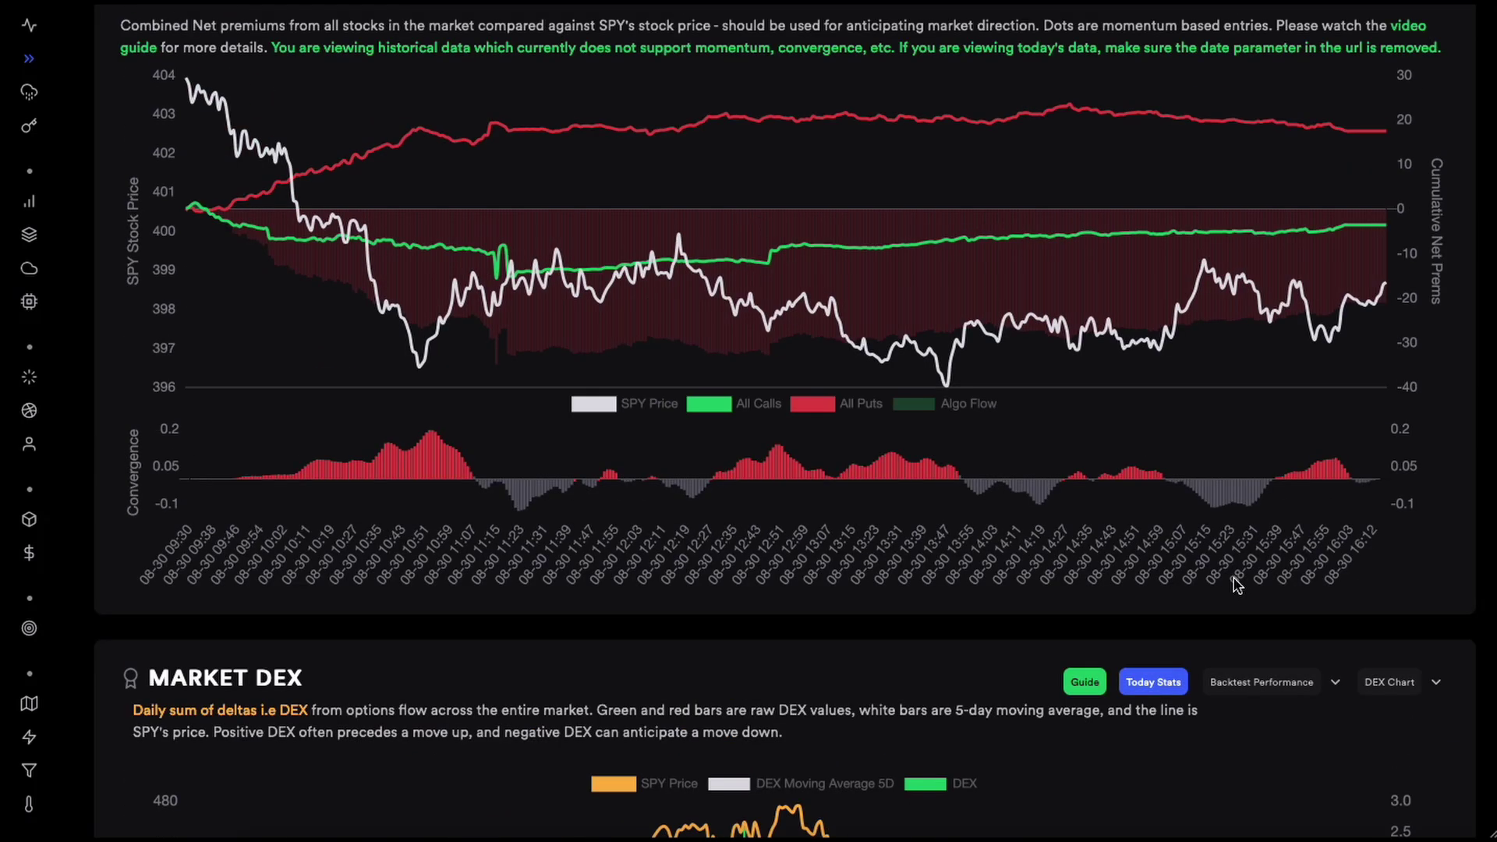
mouse_move(238, 230)
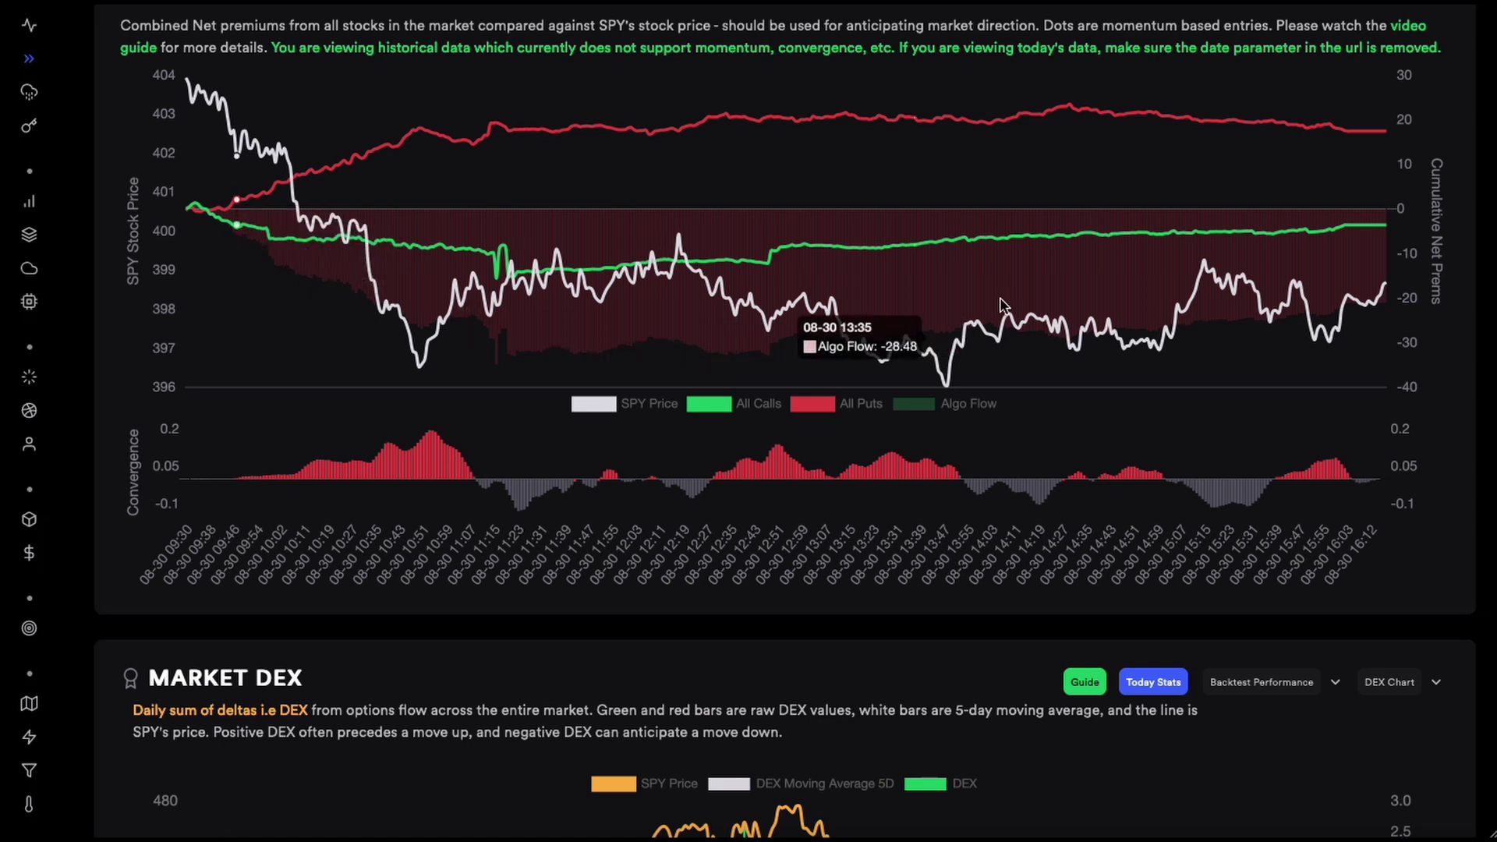
scroll(1014, 304, "up", 1)
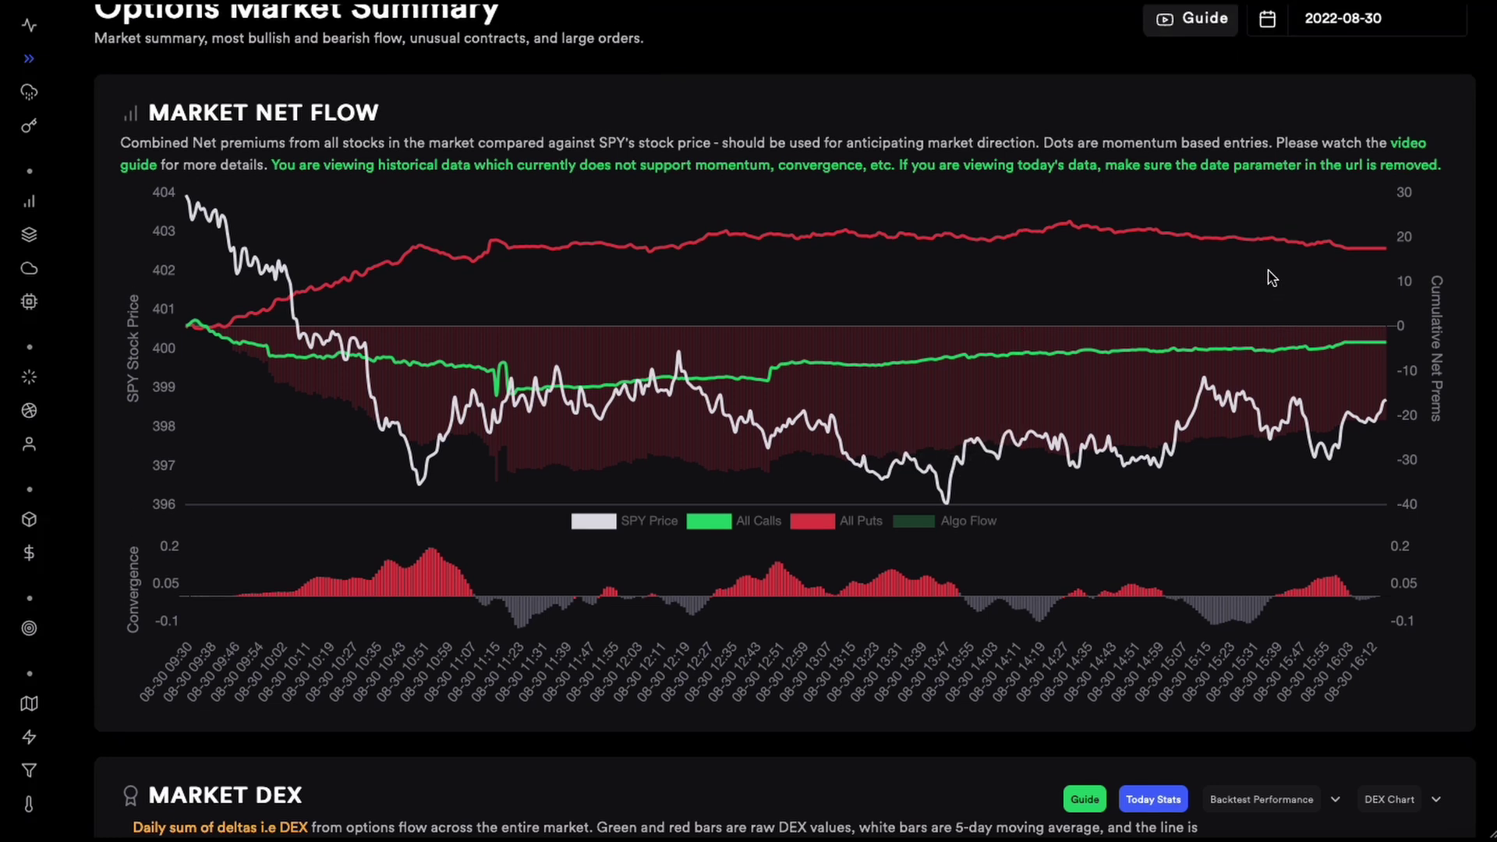
Set the market summary date to 2022-08-29 and open that day's DEX statistics.
scroll(1274, 281, "up", 1)
left_click(1373, 17)
left_click(1021, 340)
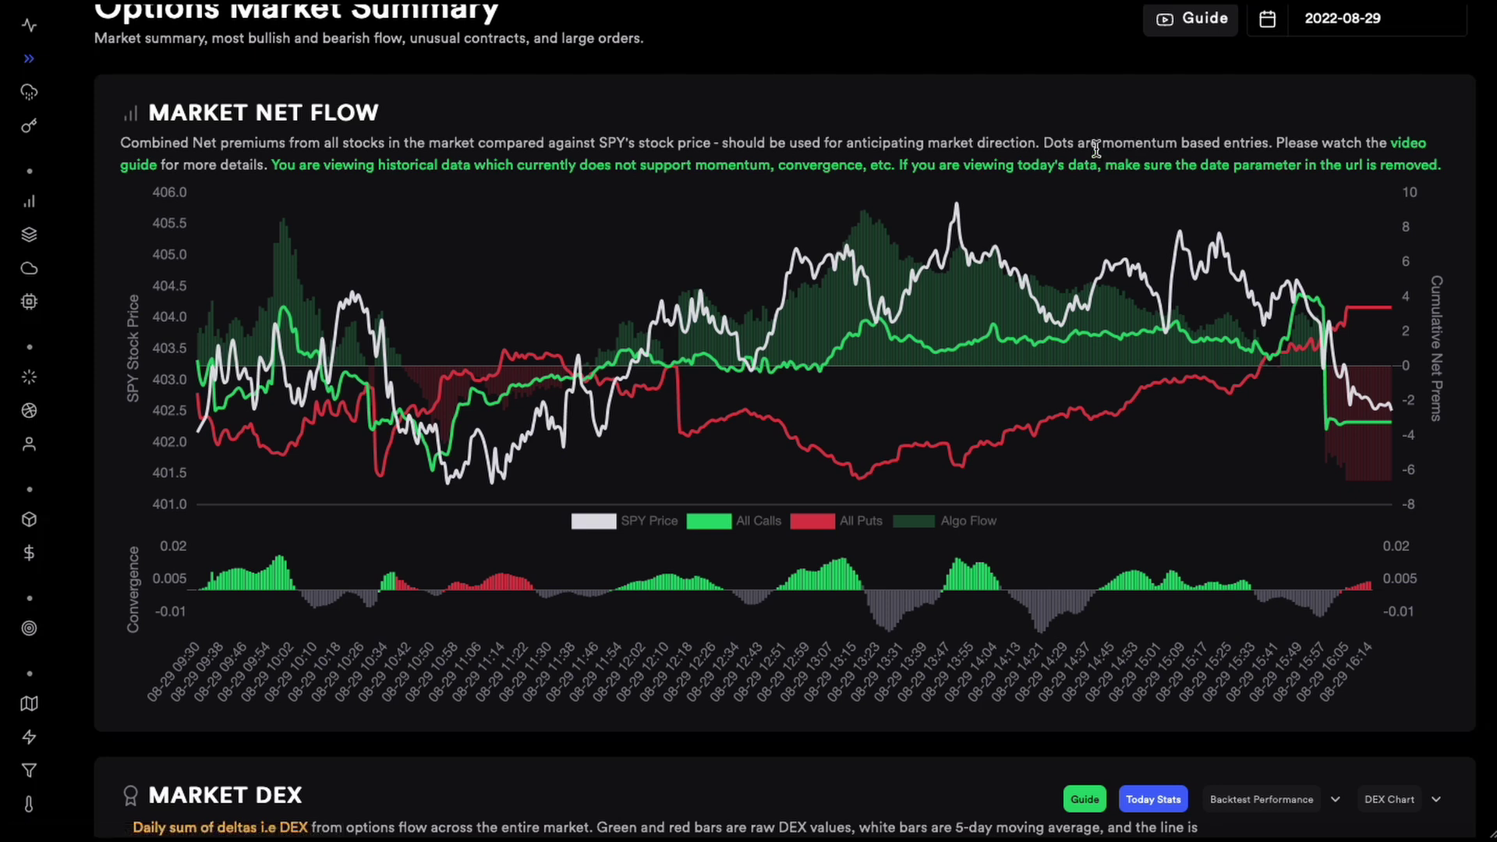
scroll(1138, 164, "down", 4)
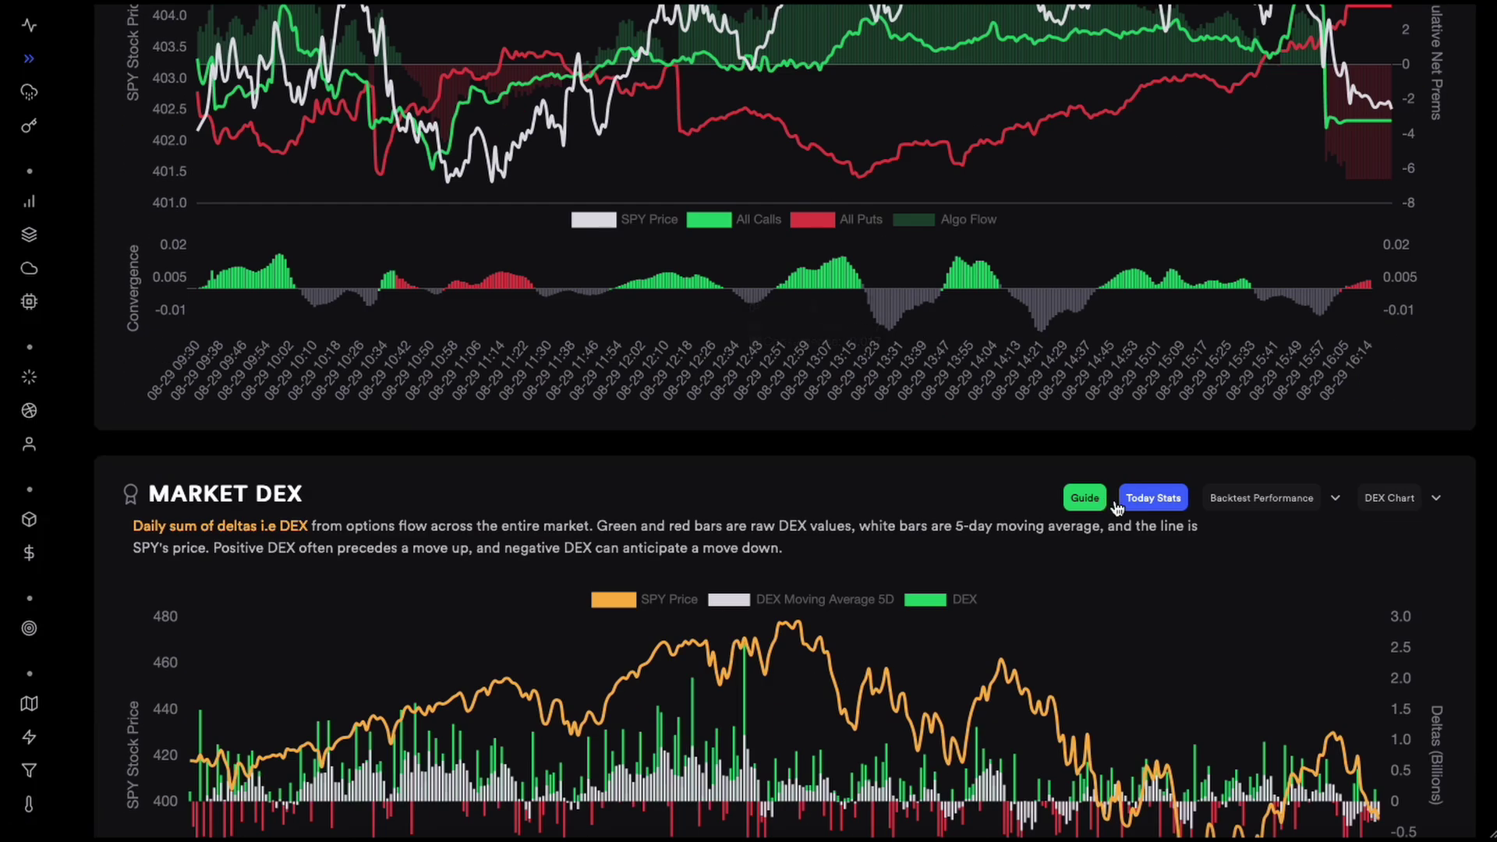
left_click(1167, 508)
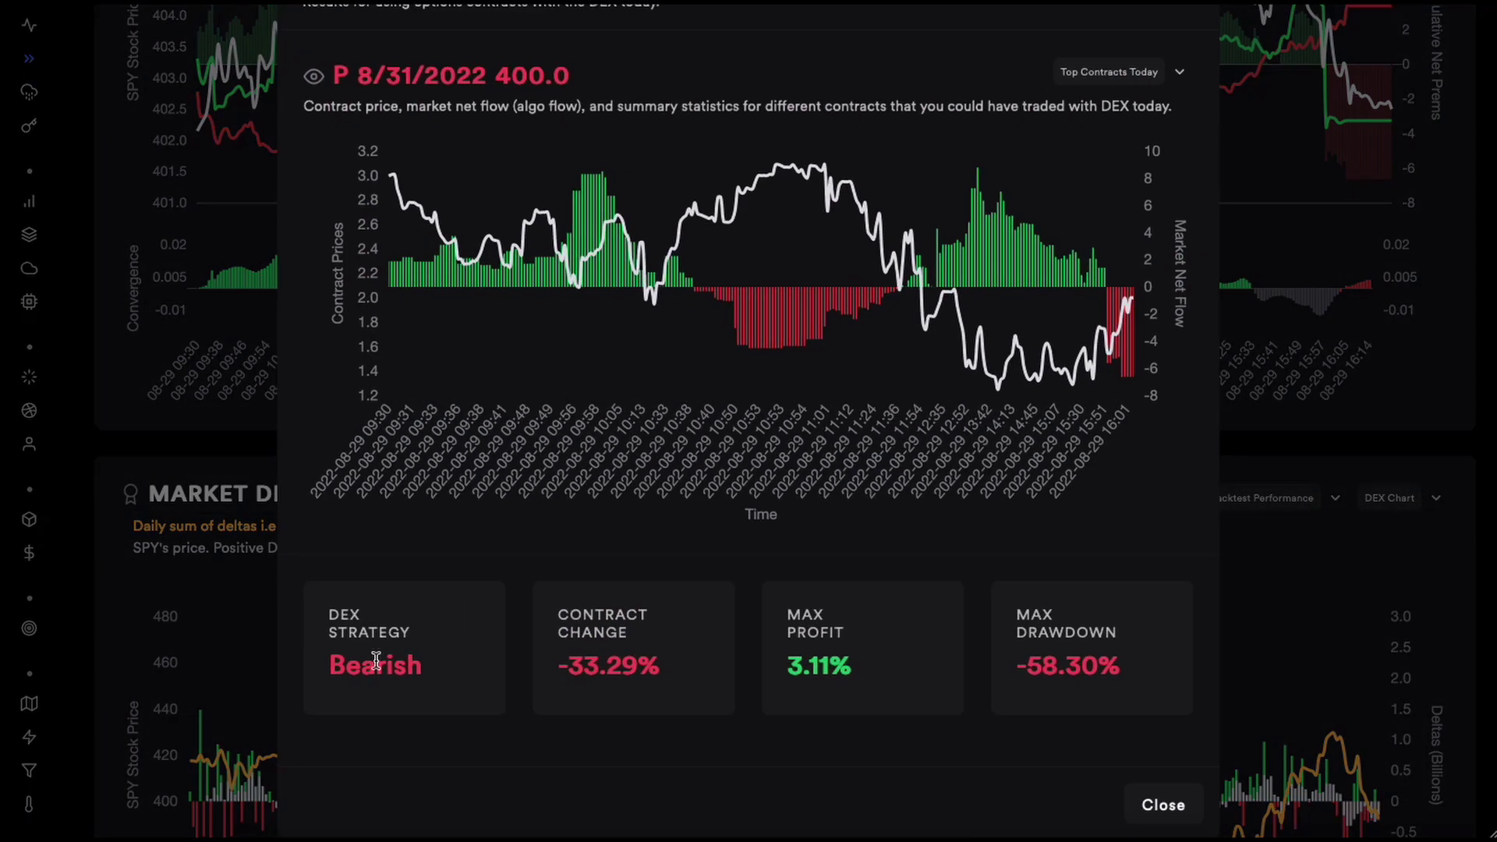
Examine the DEX strategy, price line and contract change of the P 8/31/2022 400.0 contract, and close the DEX statistics.
left_click_drag(331, 665, 419, 661)
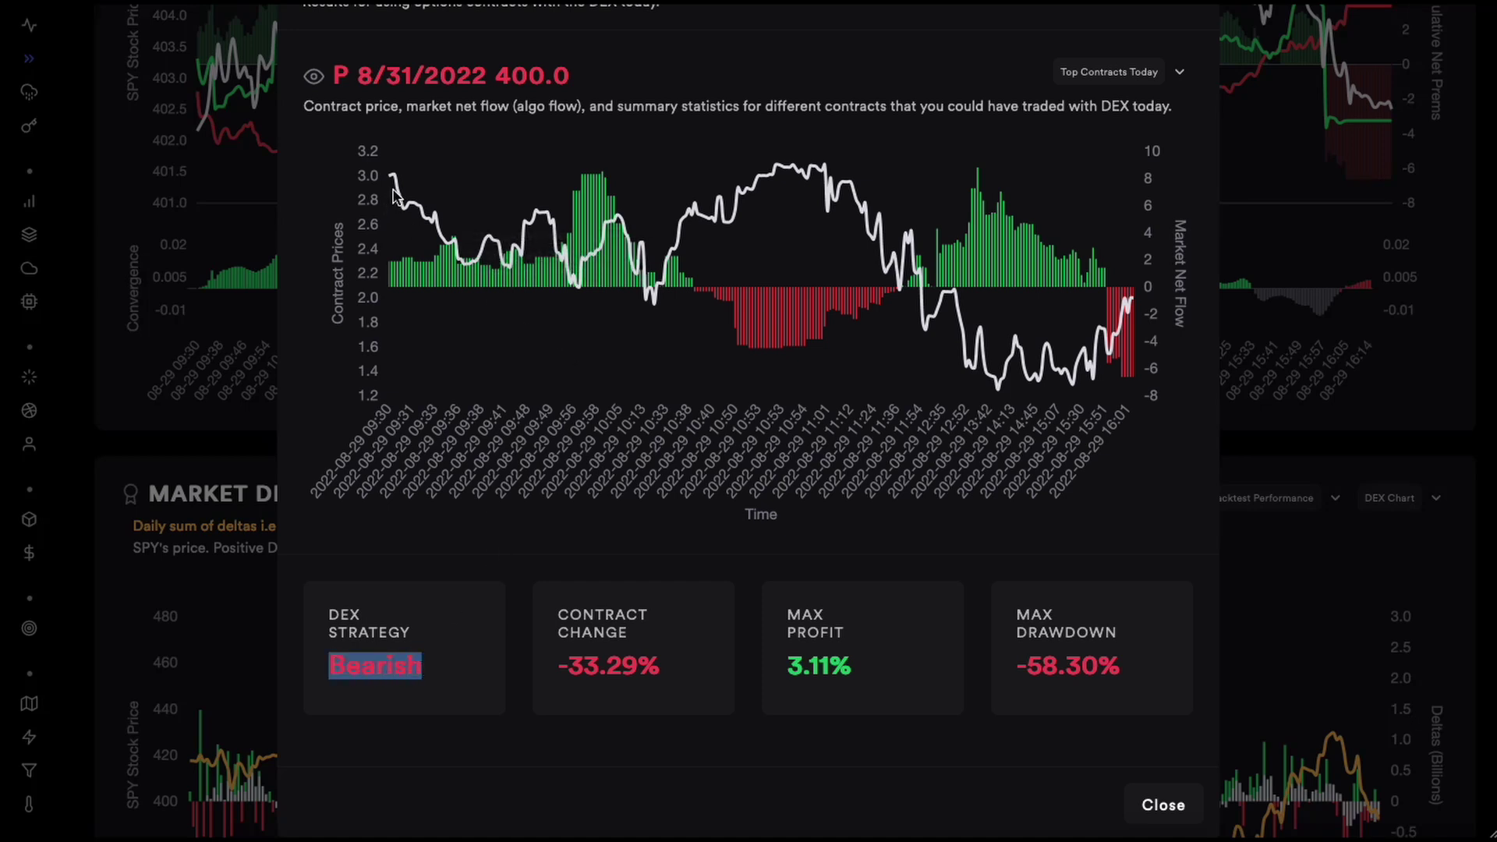
mouse_move(392, 179)
left_click_drag(559, 664, 692, 665)
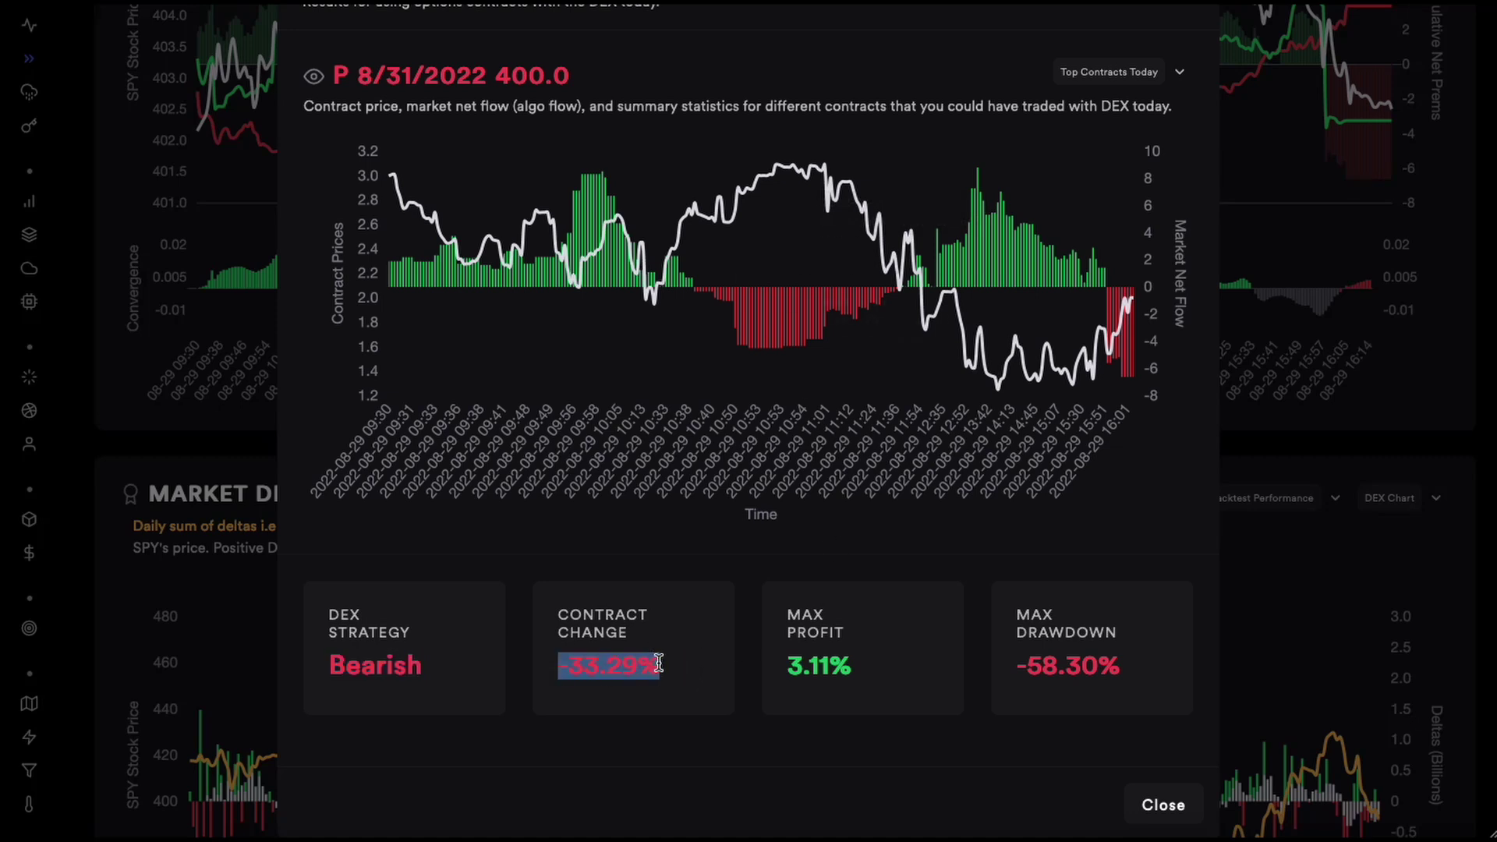
left_click(655, 661)
left_click_drag(557, 670, 652, 669)
left_click(1269, 192)
scroll(1268, 192, "up", 4)
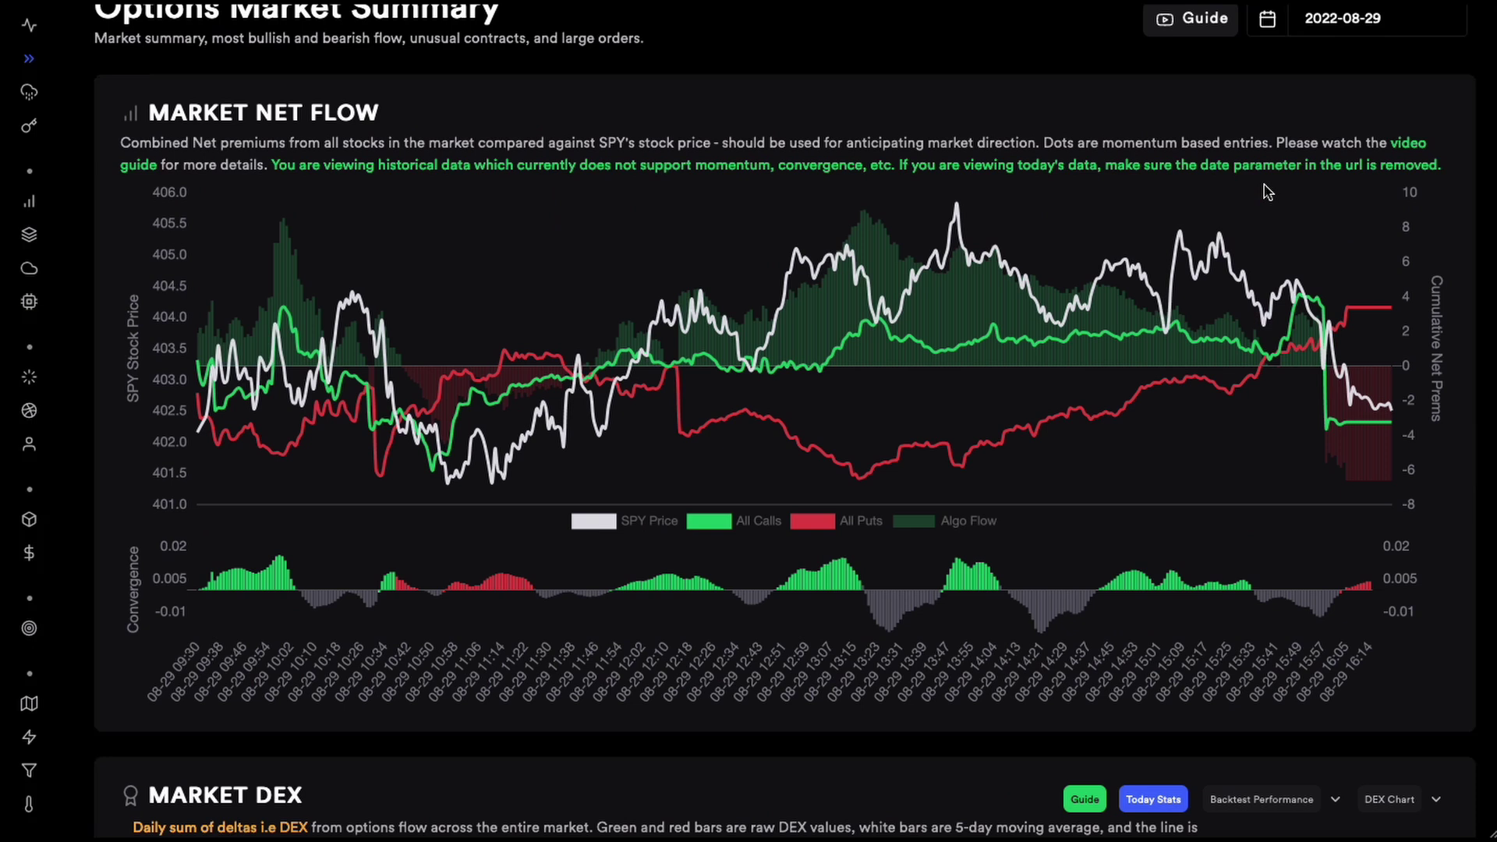
Set the market summary date to 2022-08-25 and review the DEX strategy of the C 8/26/2022 417.0 contract.
left_click(1377, 22)
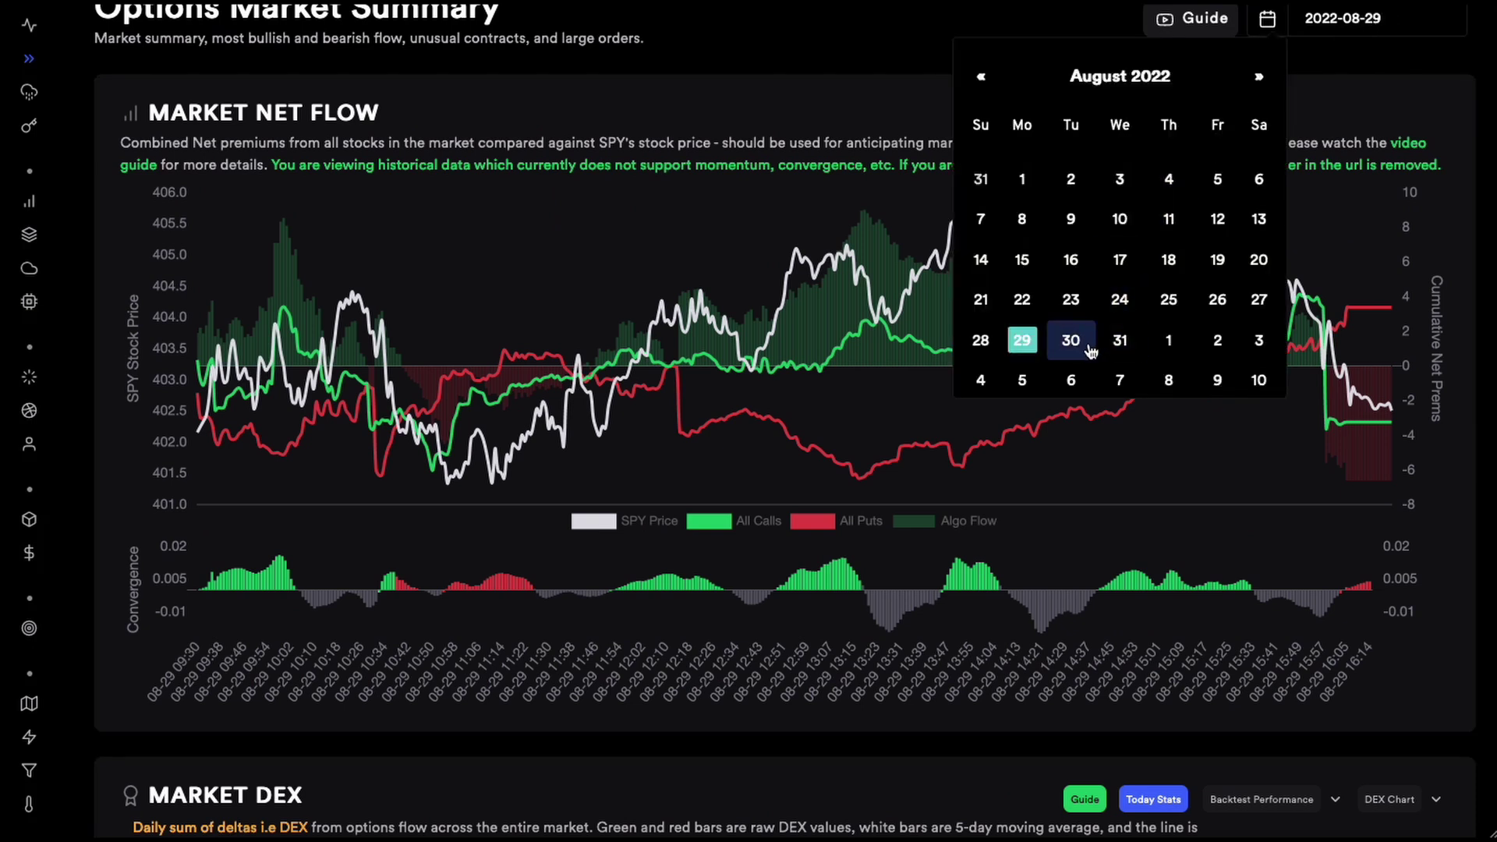
left_click(1174, 301)
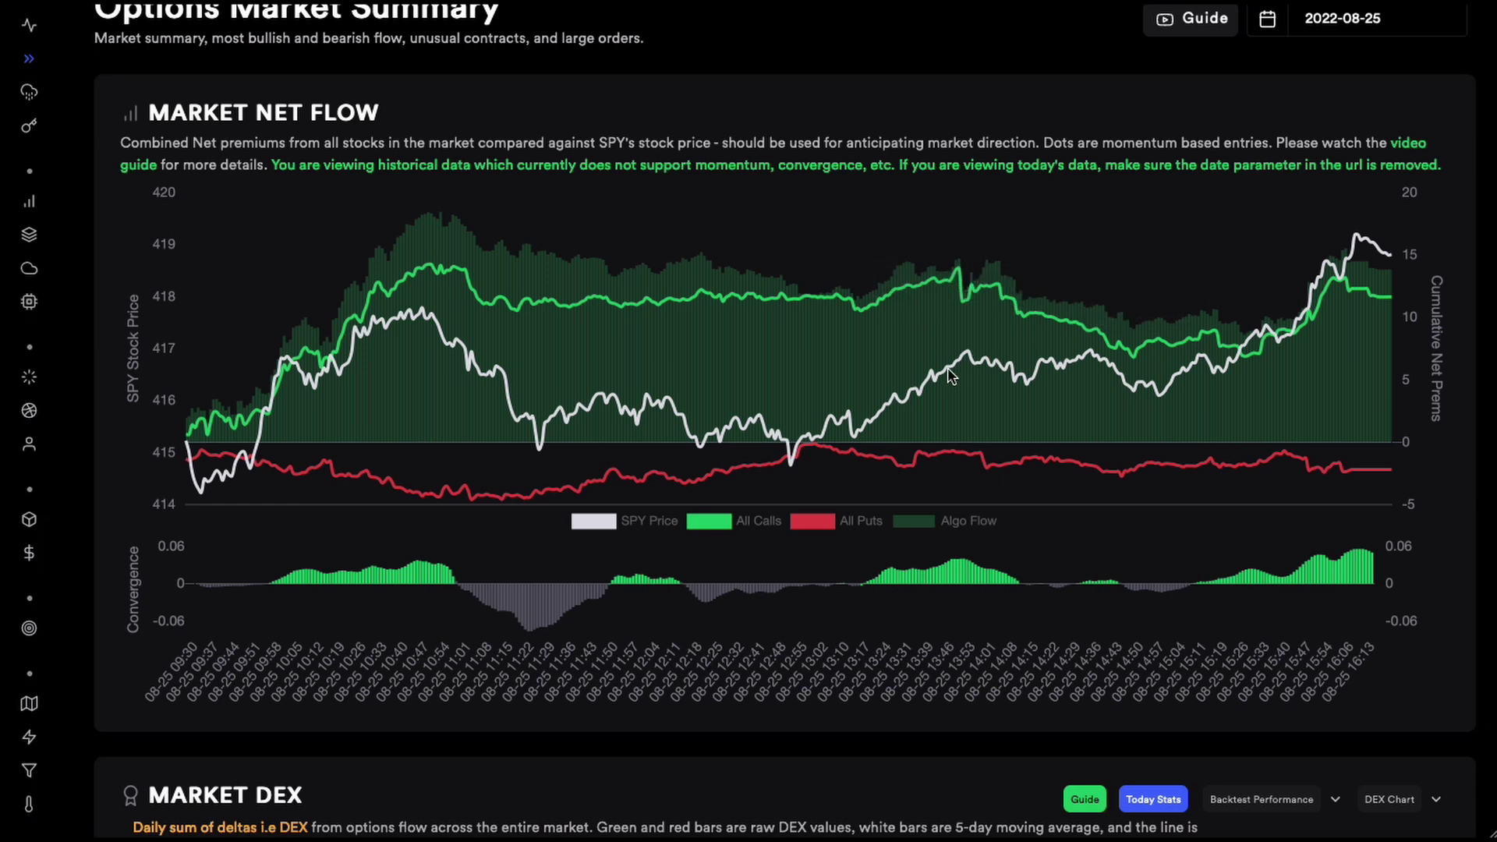
scroll(1092, 375, "down", 2)
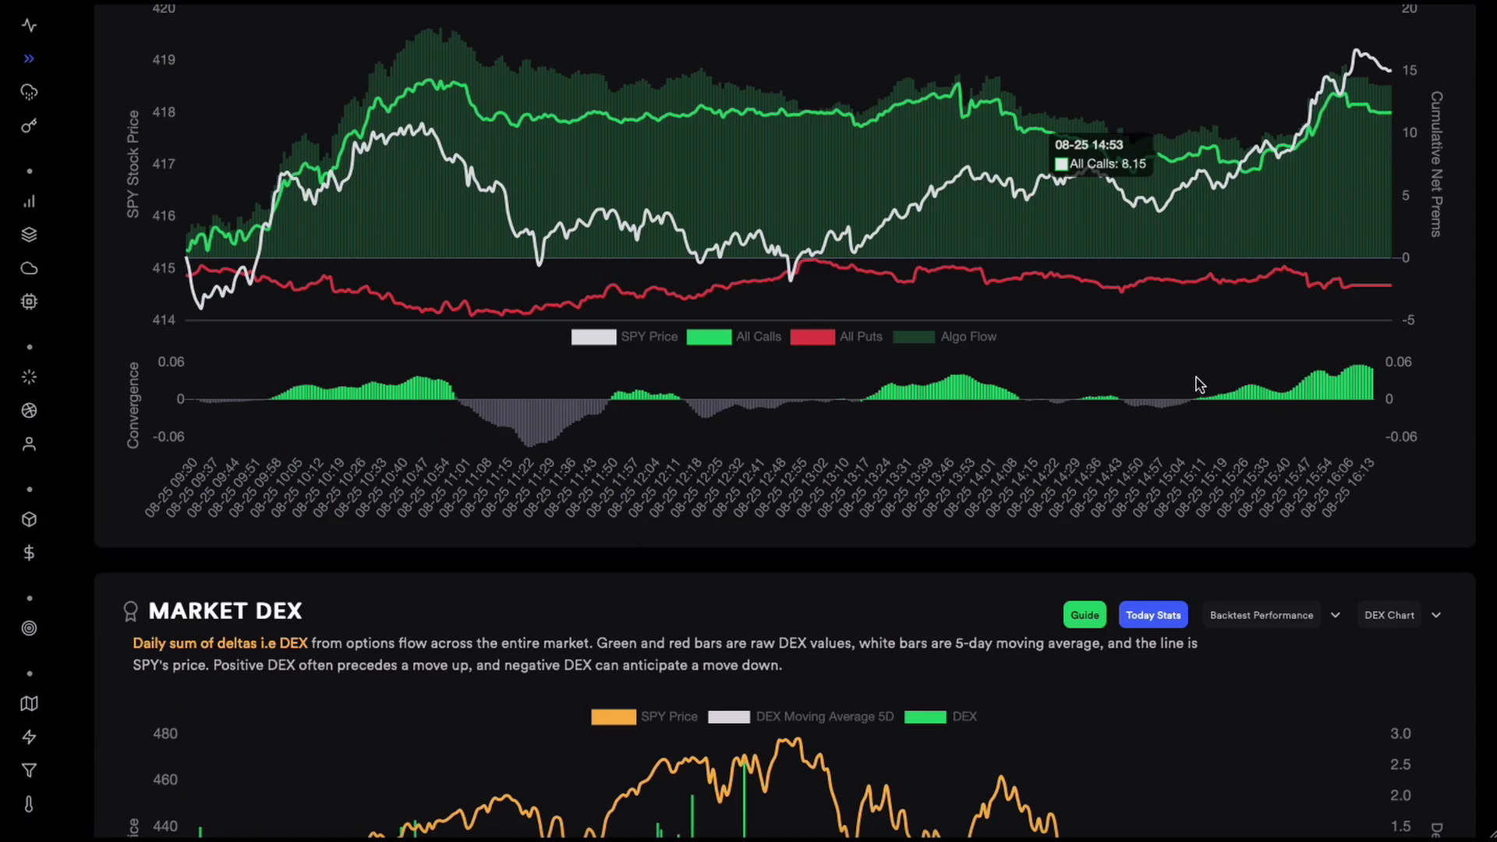
left_click(1155, 616)
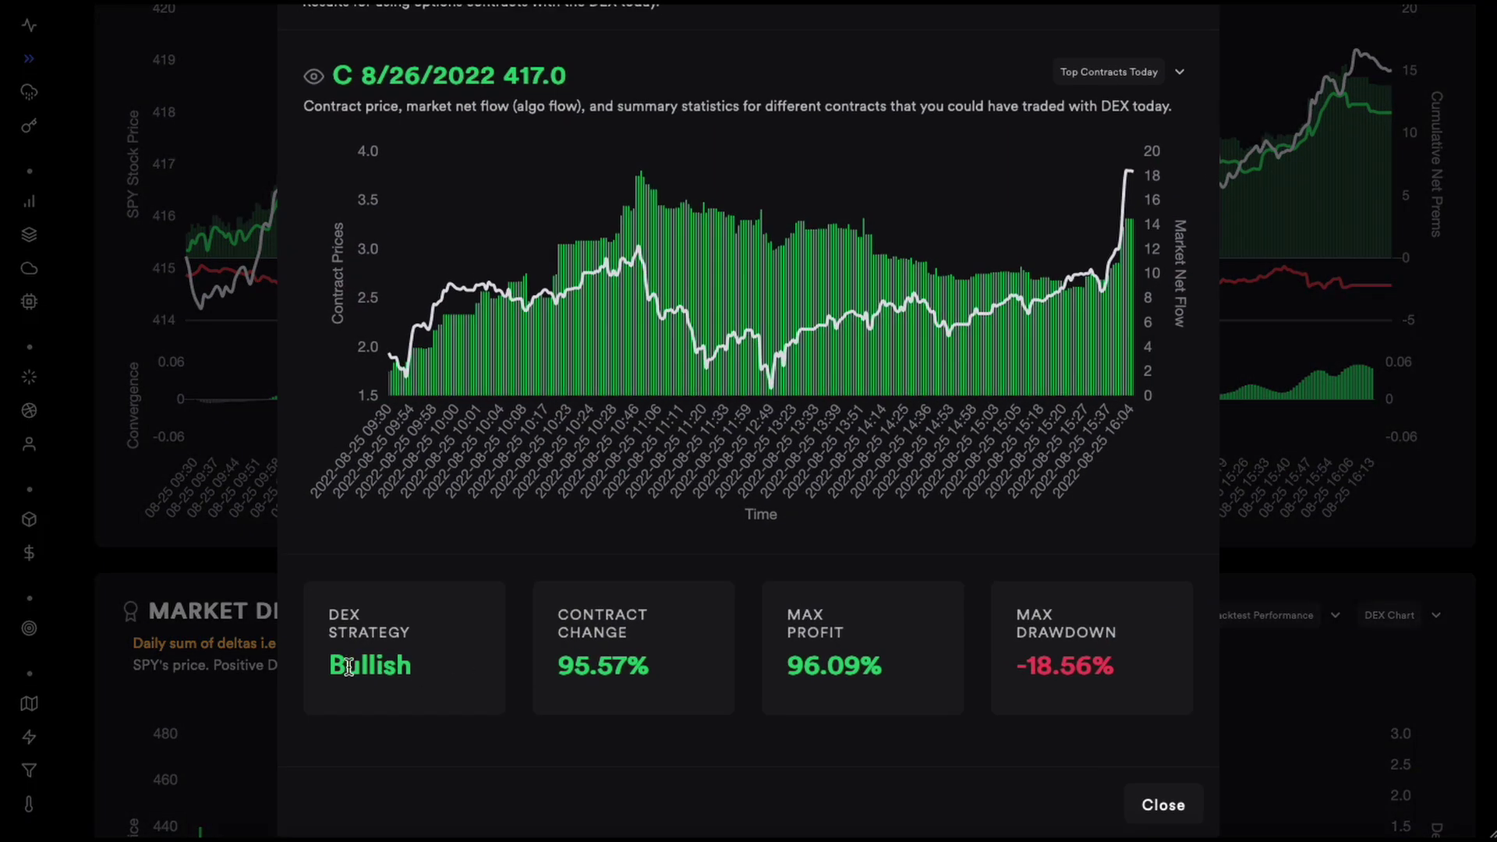
left_click_drag(313, 667, 431, 675)
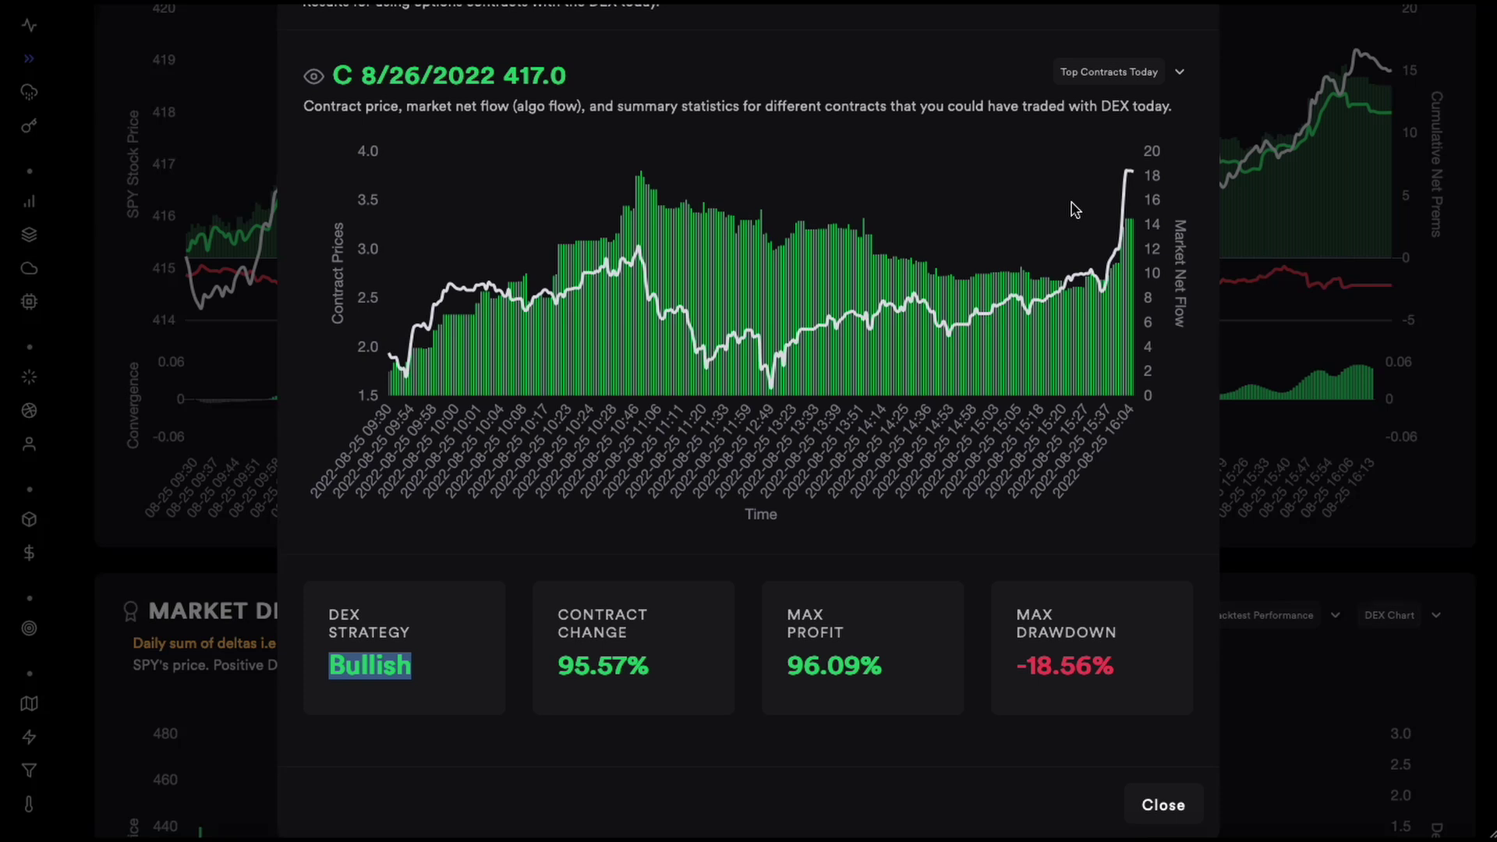
left_click(1364, 190)
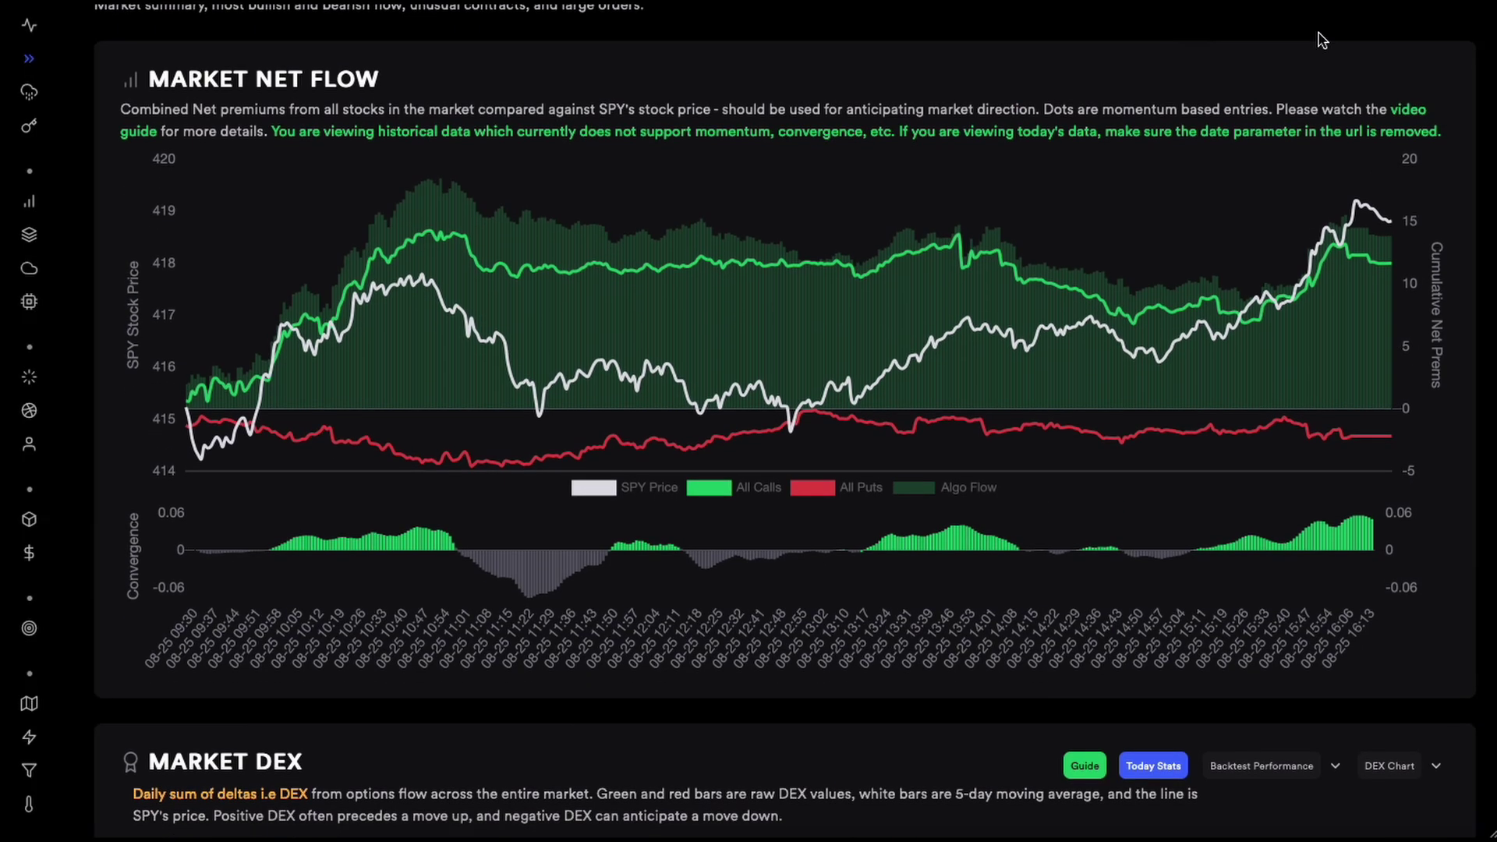
Set the market summary date to 2022-08-24 and open that day's DEX statistics.
left_click(1322, 39)
left_click(1124, 267)
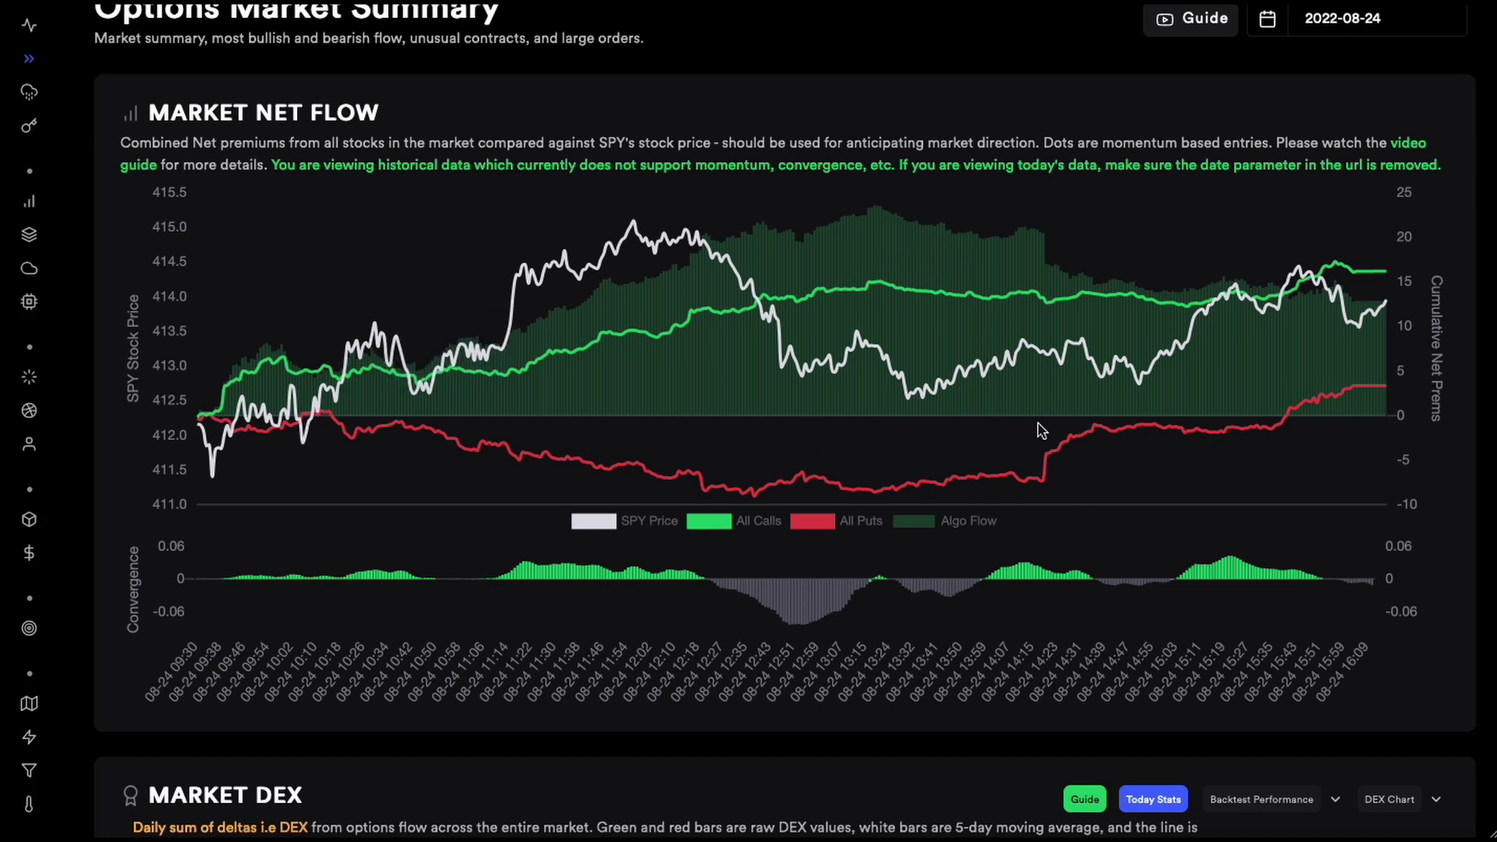
scroll(1170, 444, "down", 4)
left_click(1183, 481)
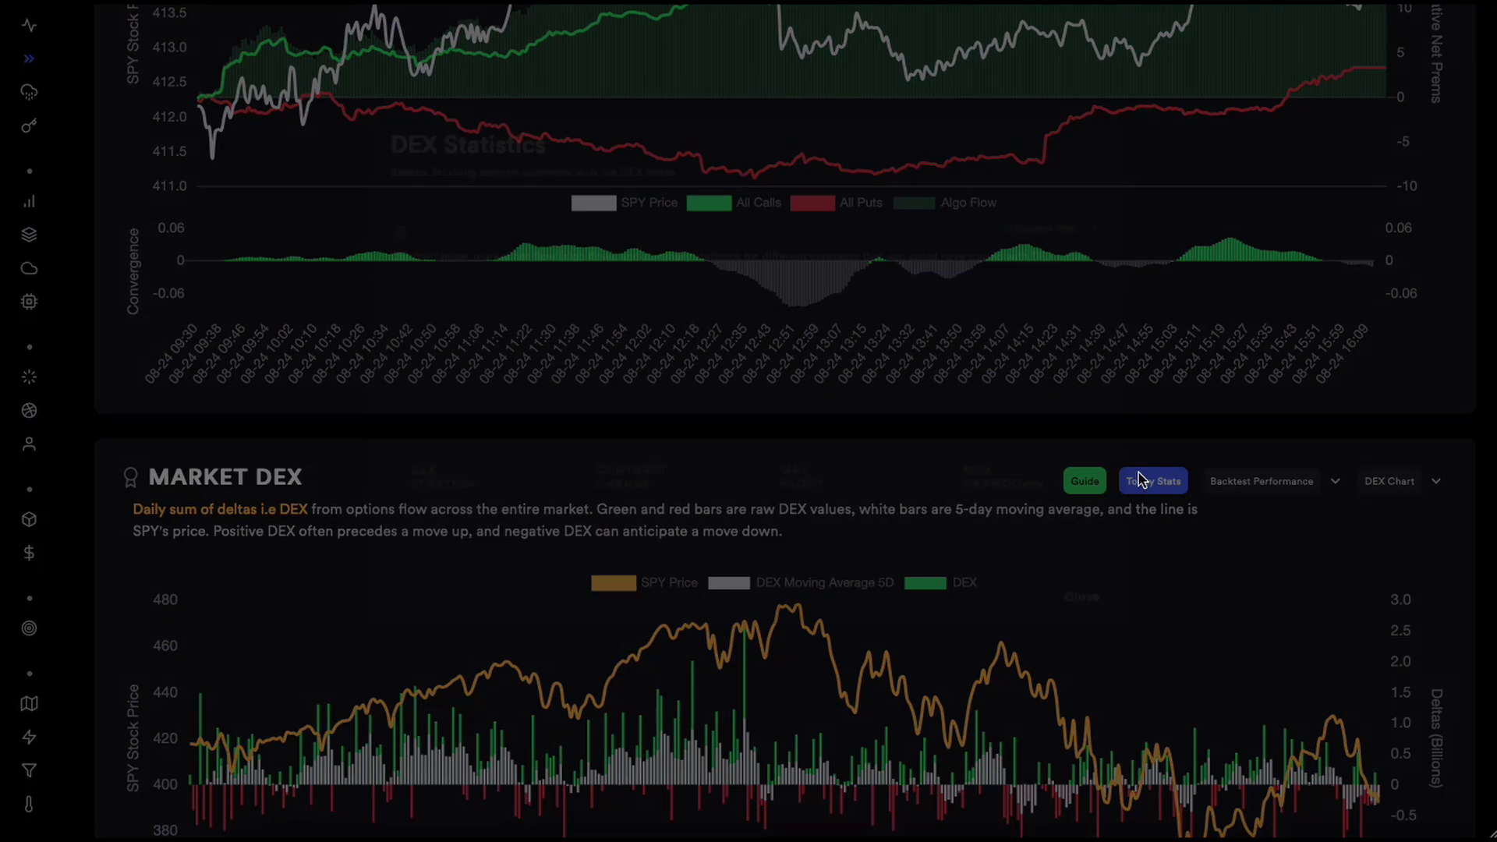
Set the market summary date to 2022-08-23 and review that day's Market Net Flow chart.
left_click(1254, 432)
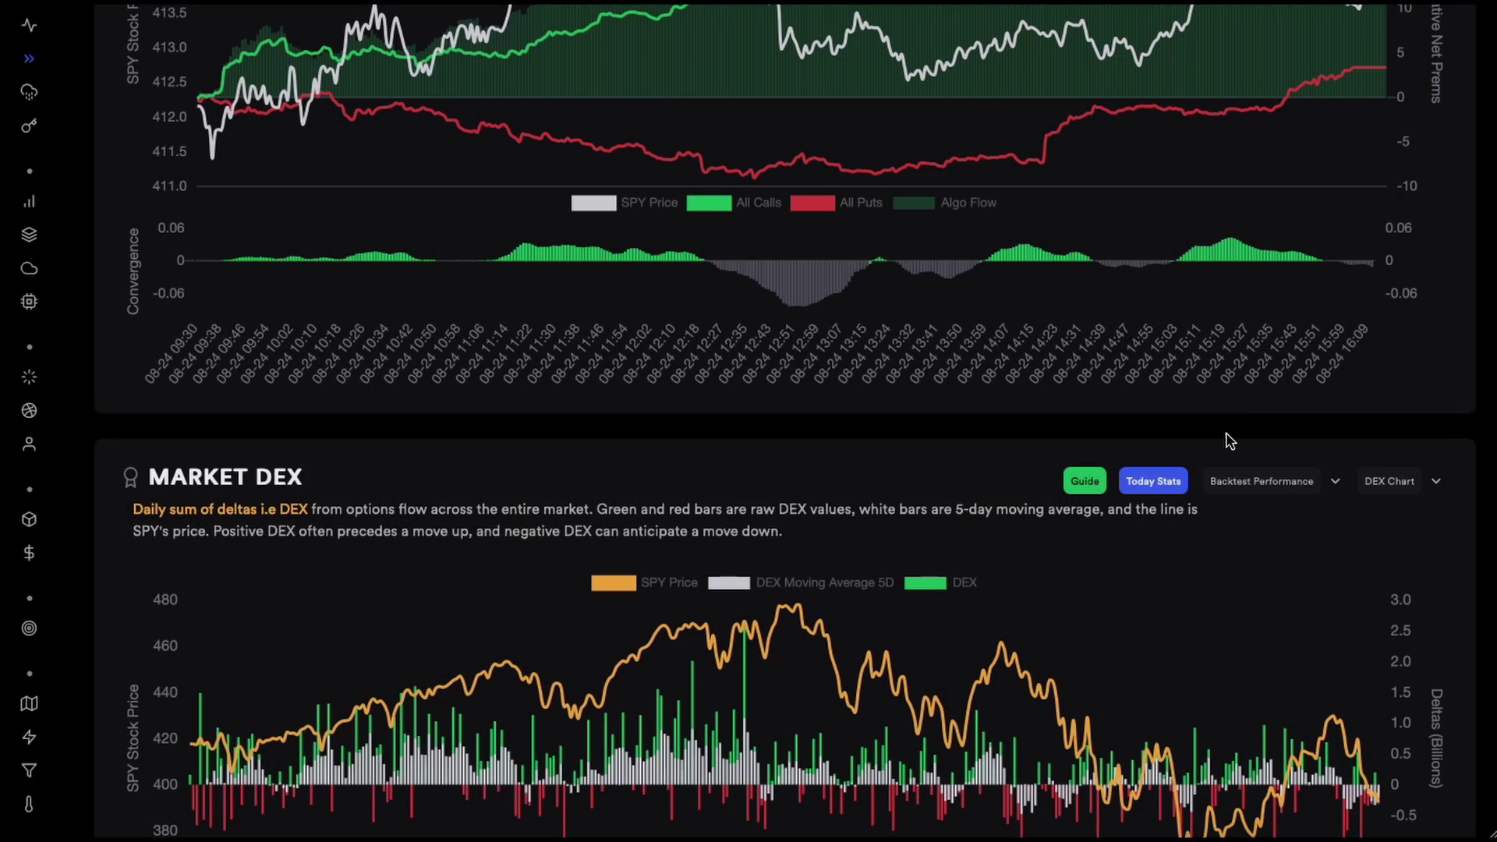
scroll(1131, 482, "up", 4)
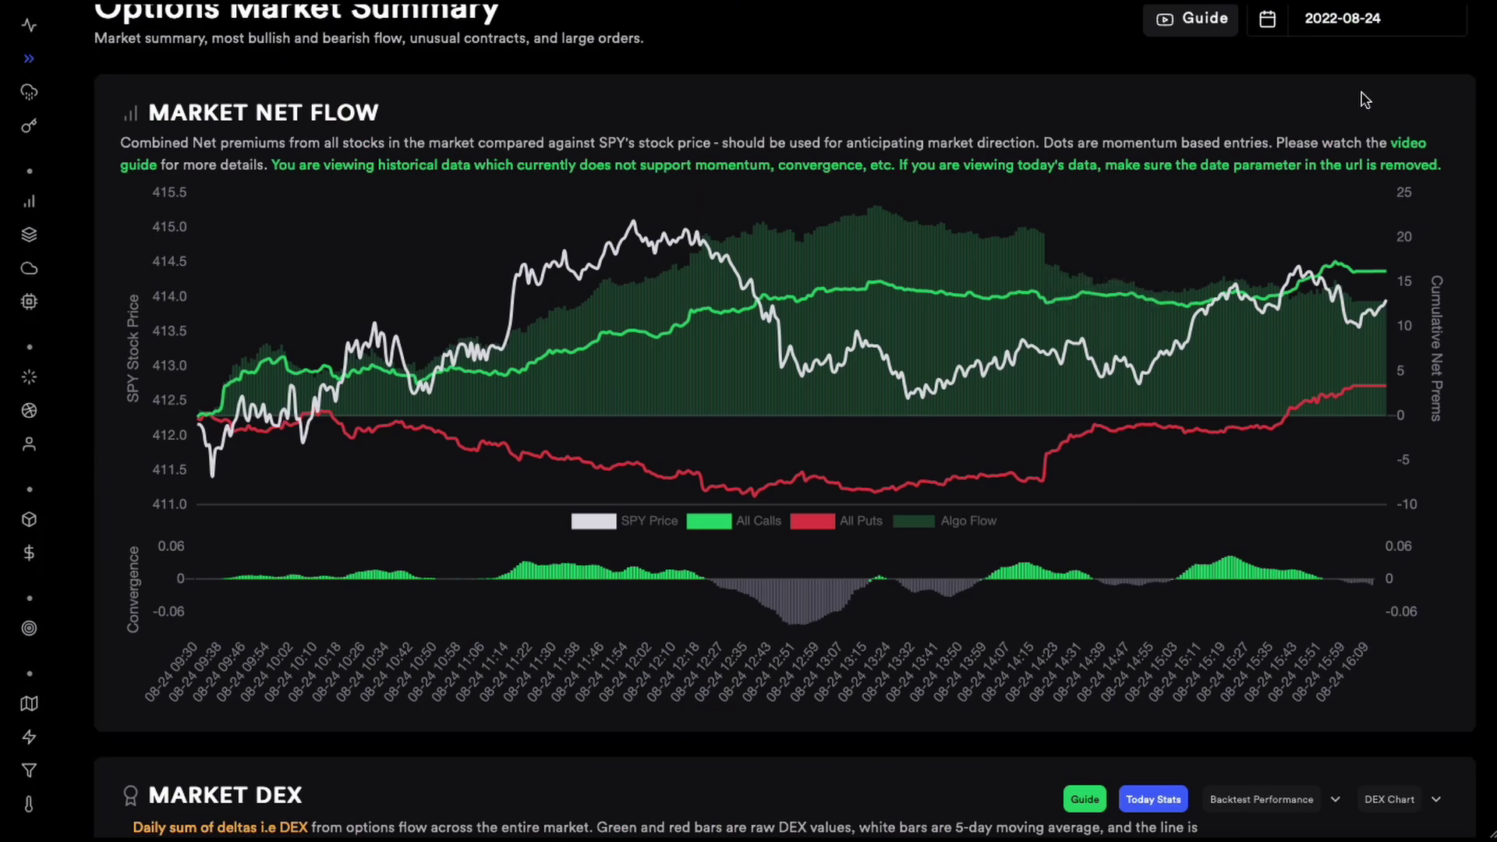
left_click(1362, 20)
left_click(1071, 300)
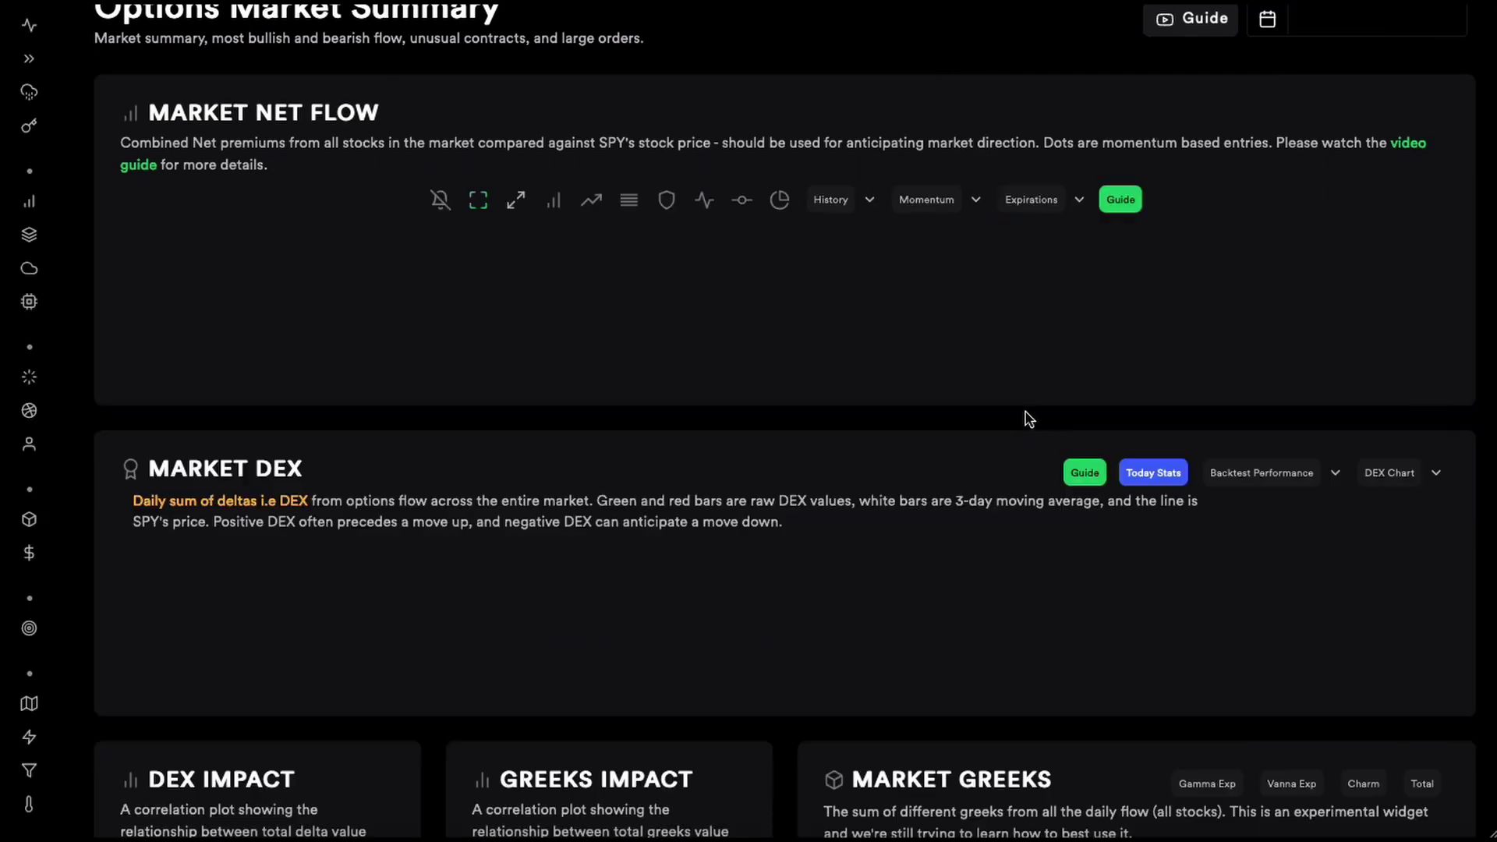
scroll(1036, 405, "down", 4)
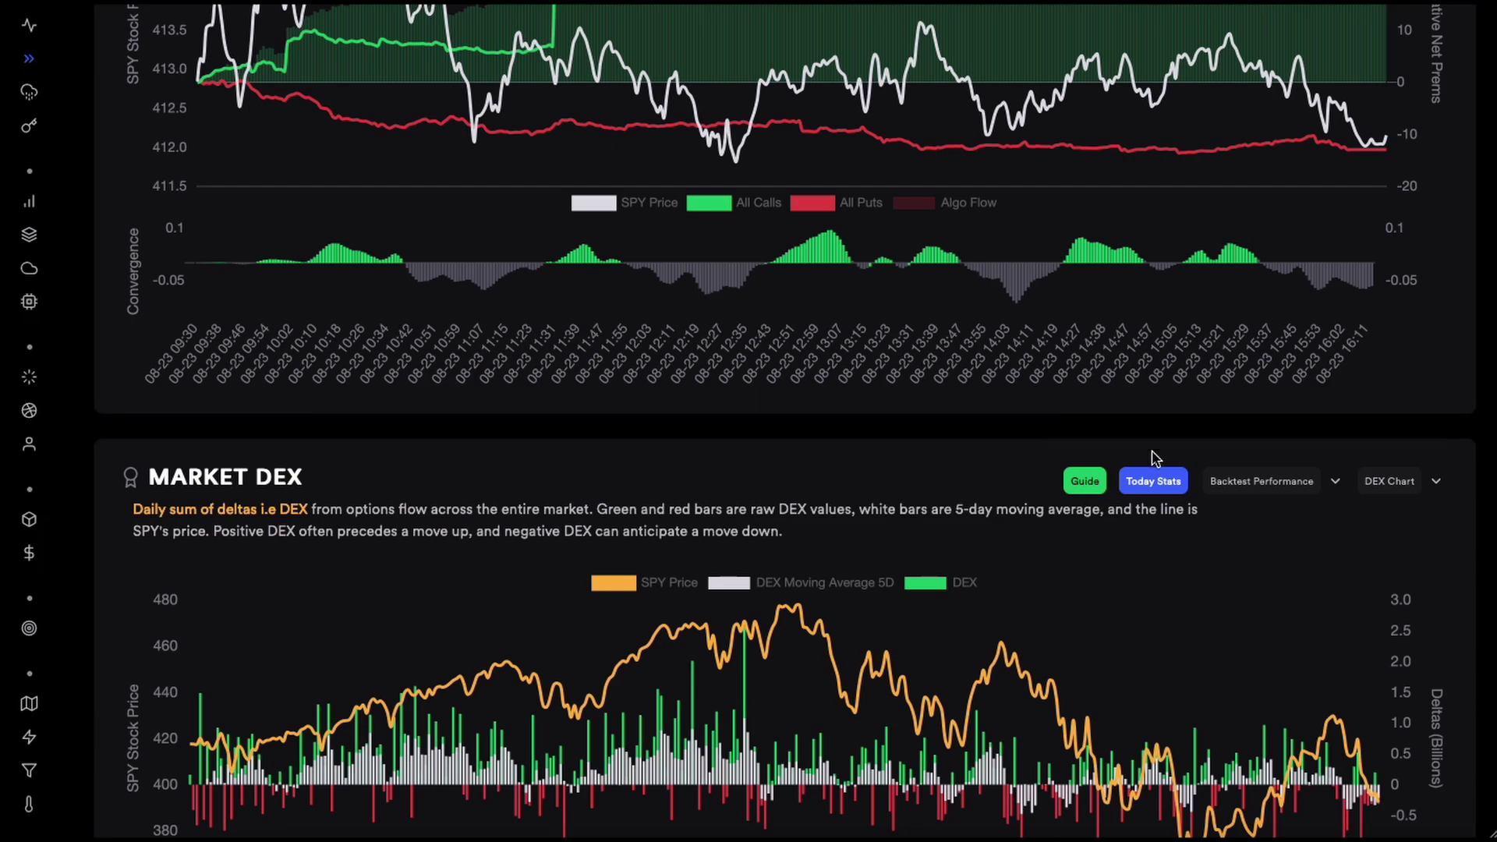
scroll(1153, 461, "up", 4)
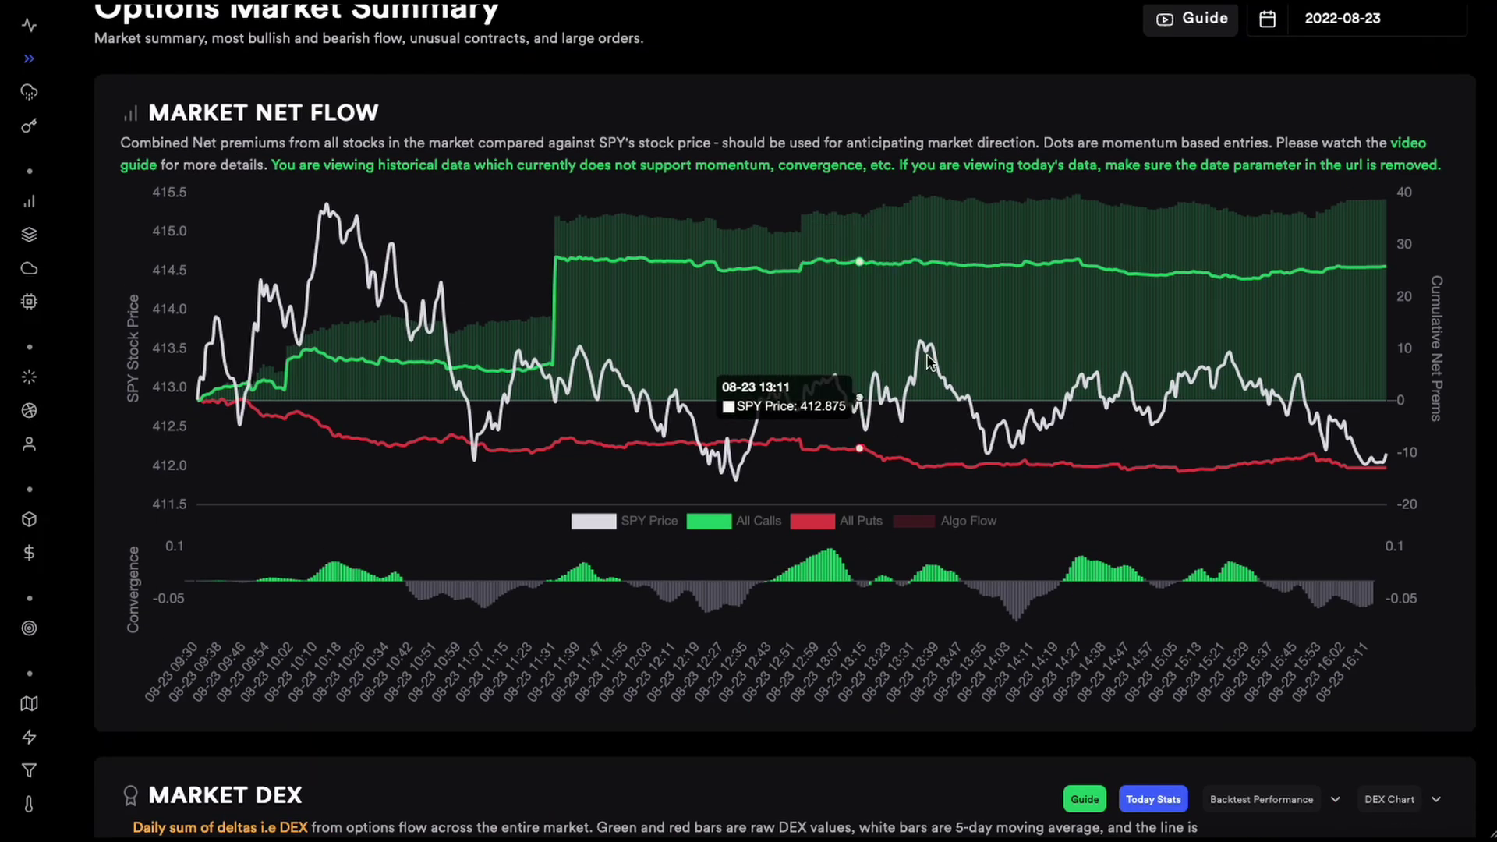
scroll(1088, 326, "up", 2)
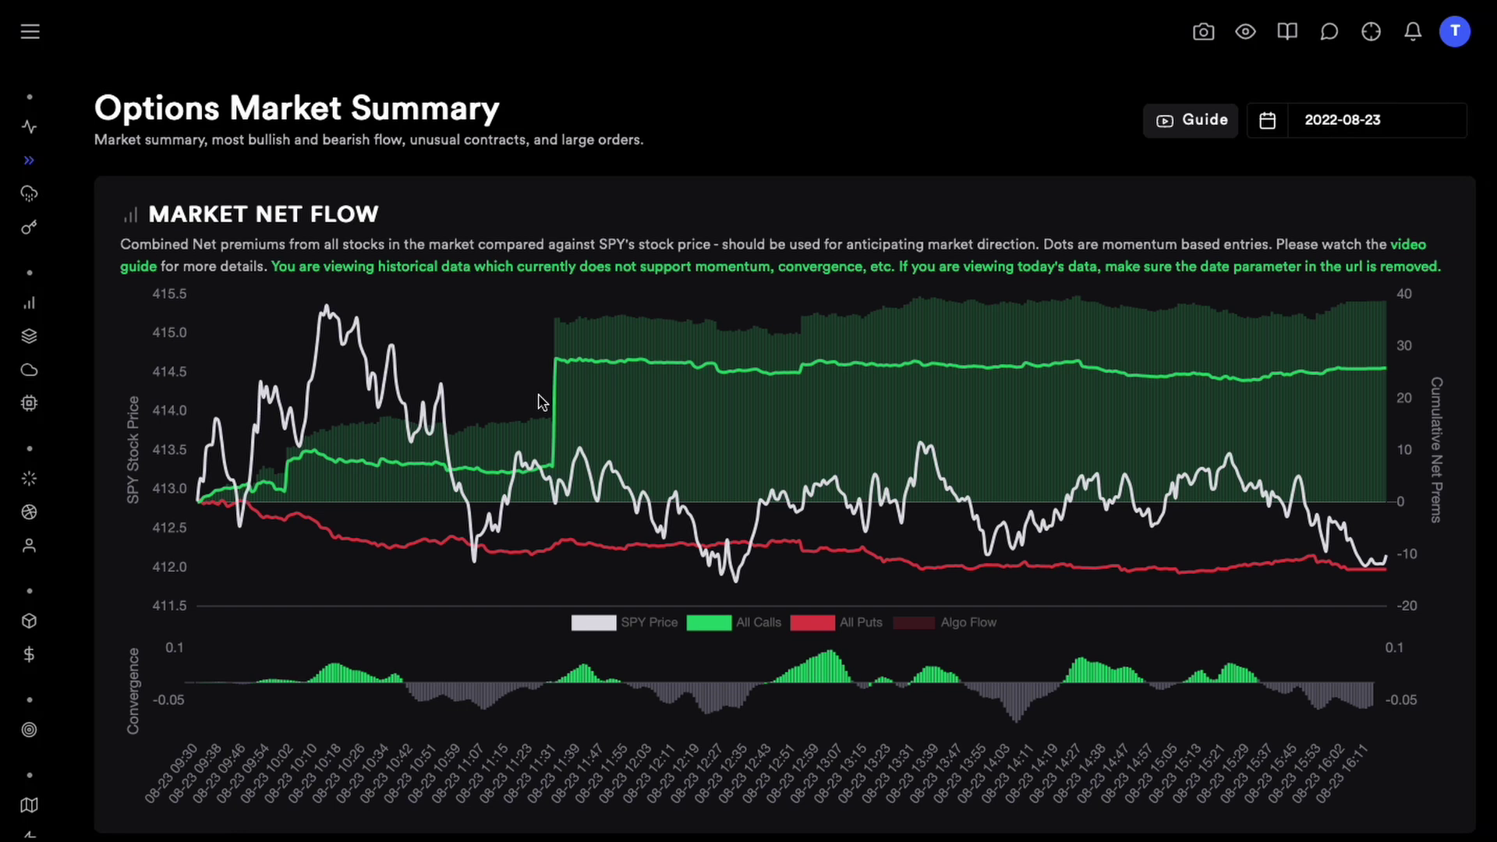
Set the market summary date to 2022-08-22 and examine that day's Market Net Flow against SPY's price.
left_click(1380, 122)
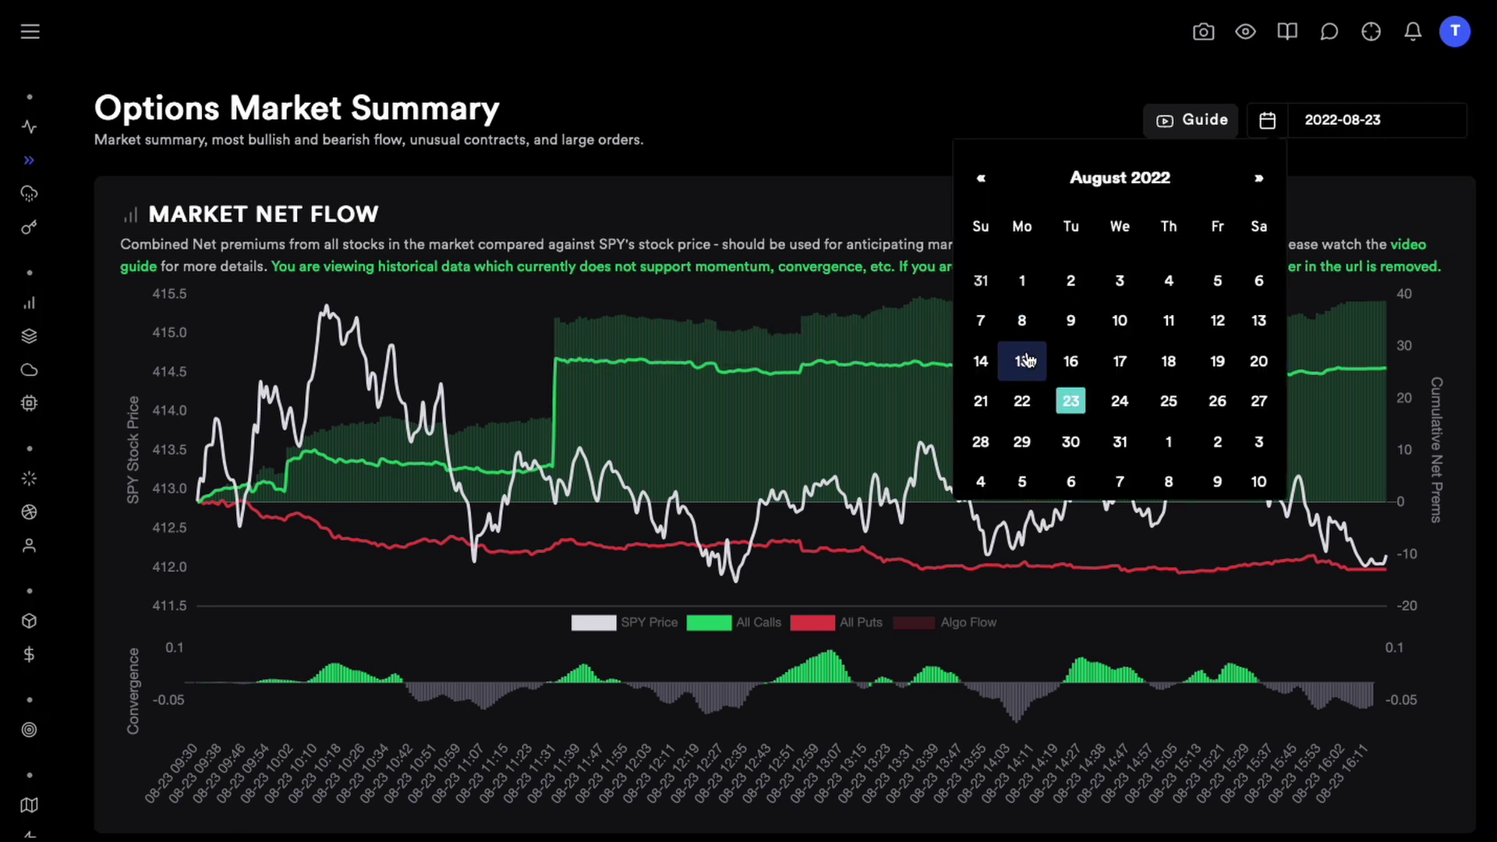
left_click(1023, 394)
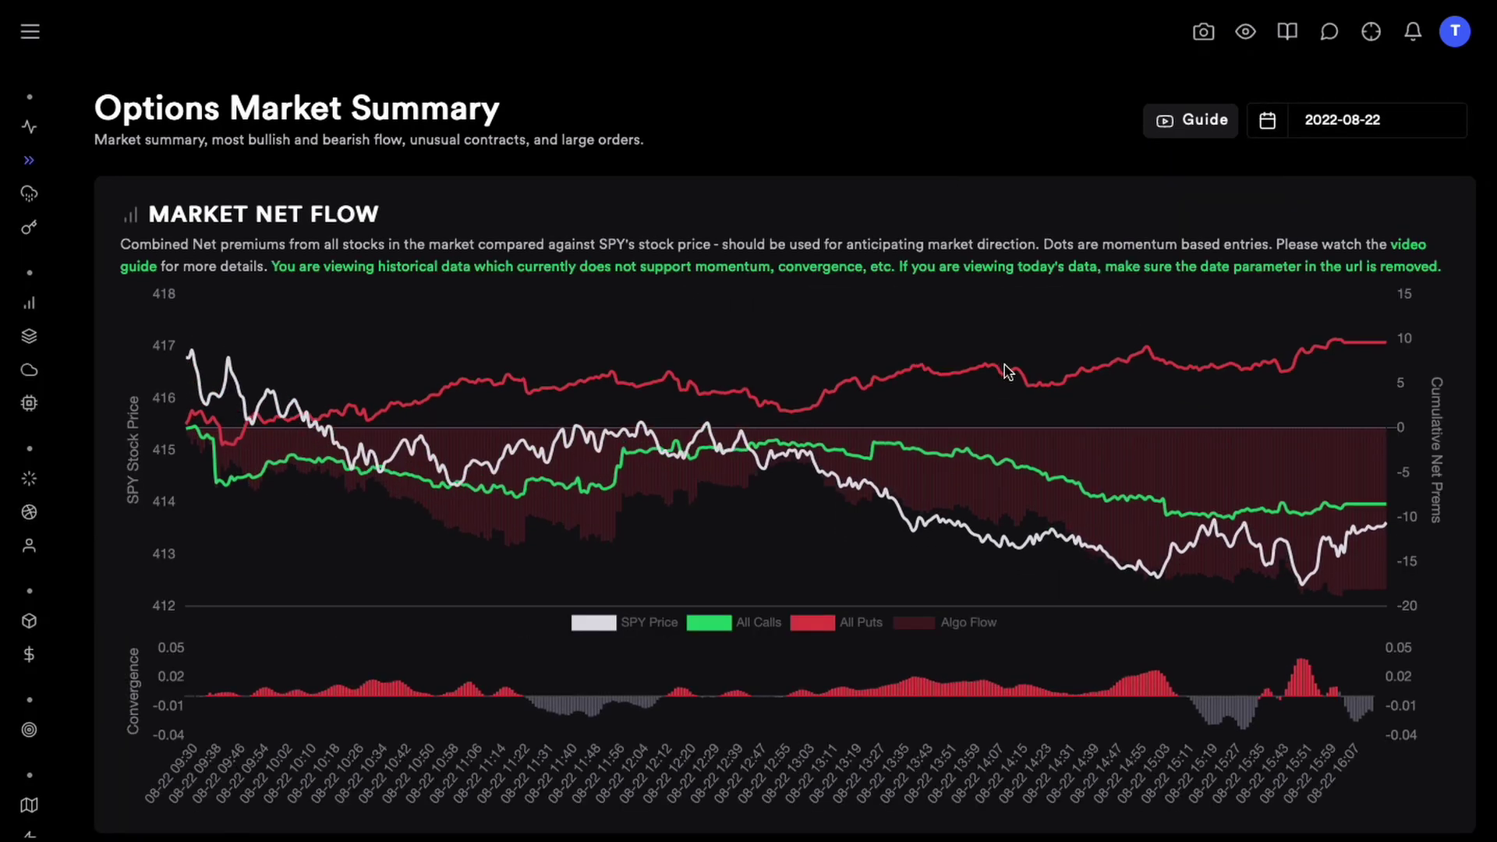
scroll(735, 328, "down", 1)
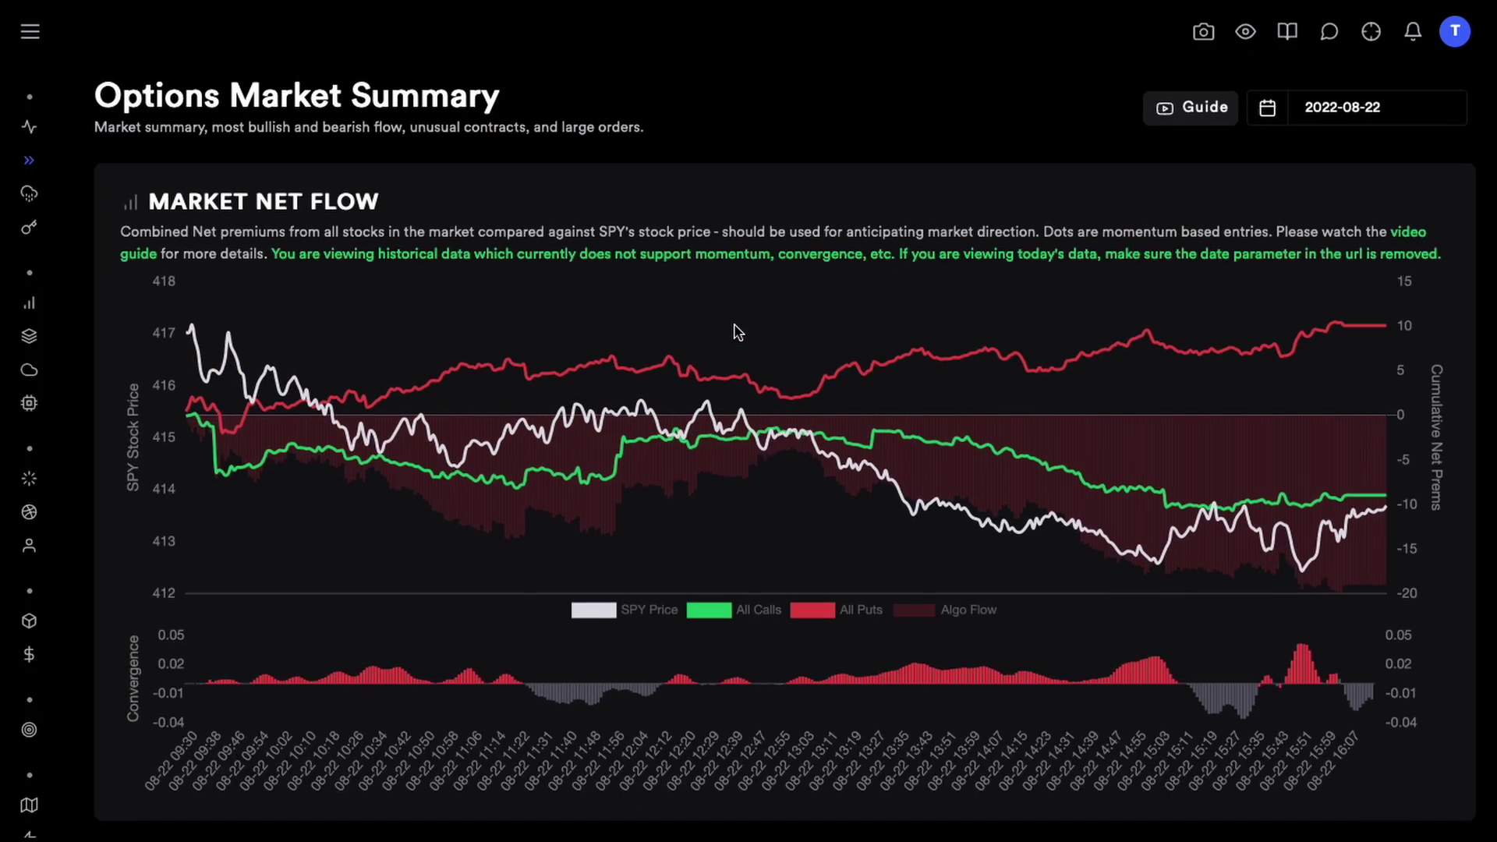
scroll(956, 488, "down", 5)
Open the DEX statistics for 2022-08-22, read the contract statistics description, and return to the Market Net Flow chart.
left_click(1152, 533)
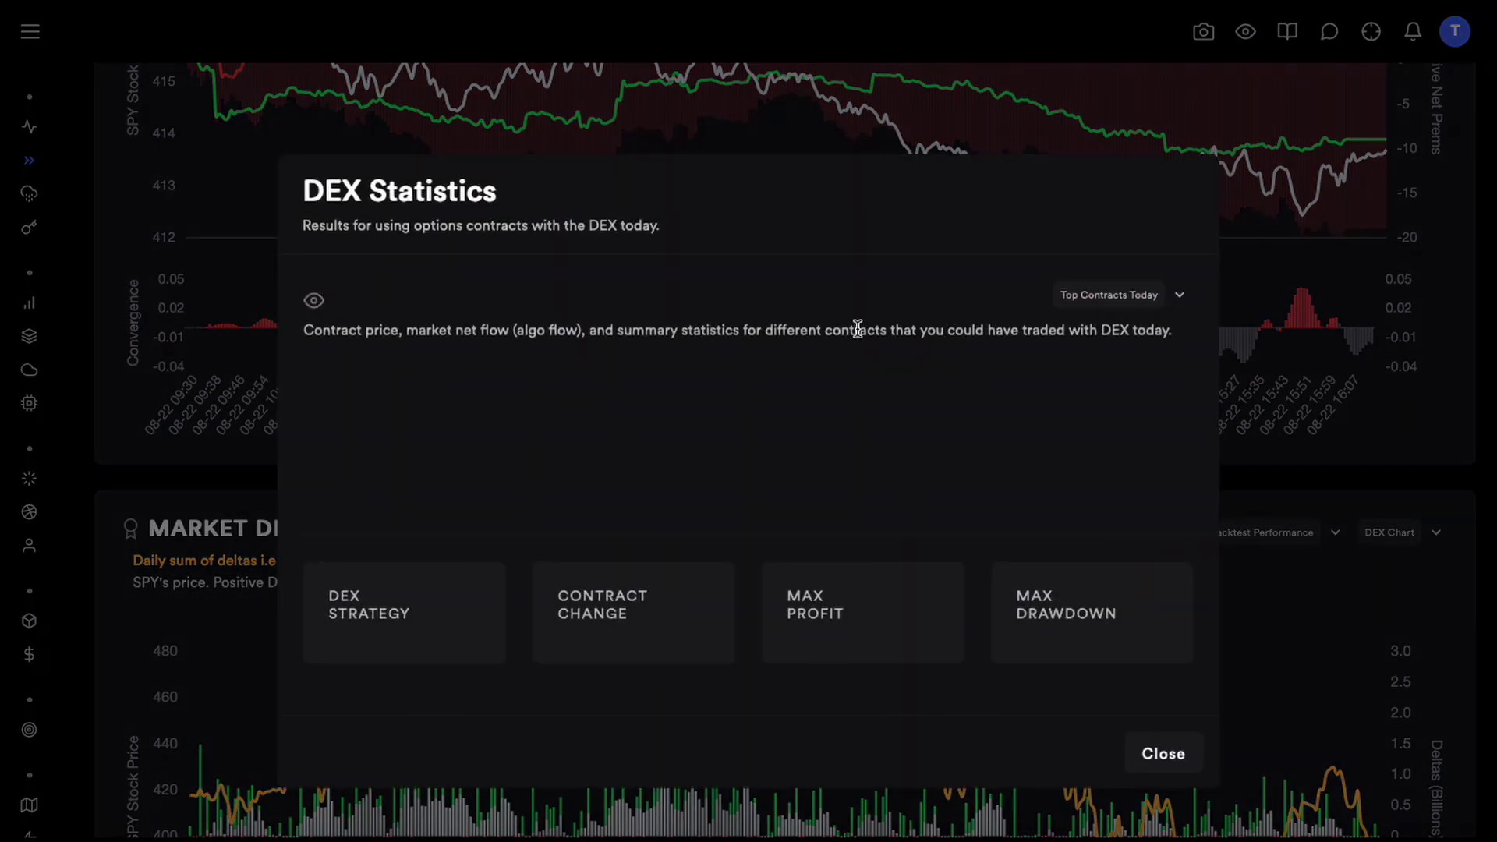
left_click_drag(333, 330, 1056, 322)
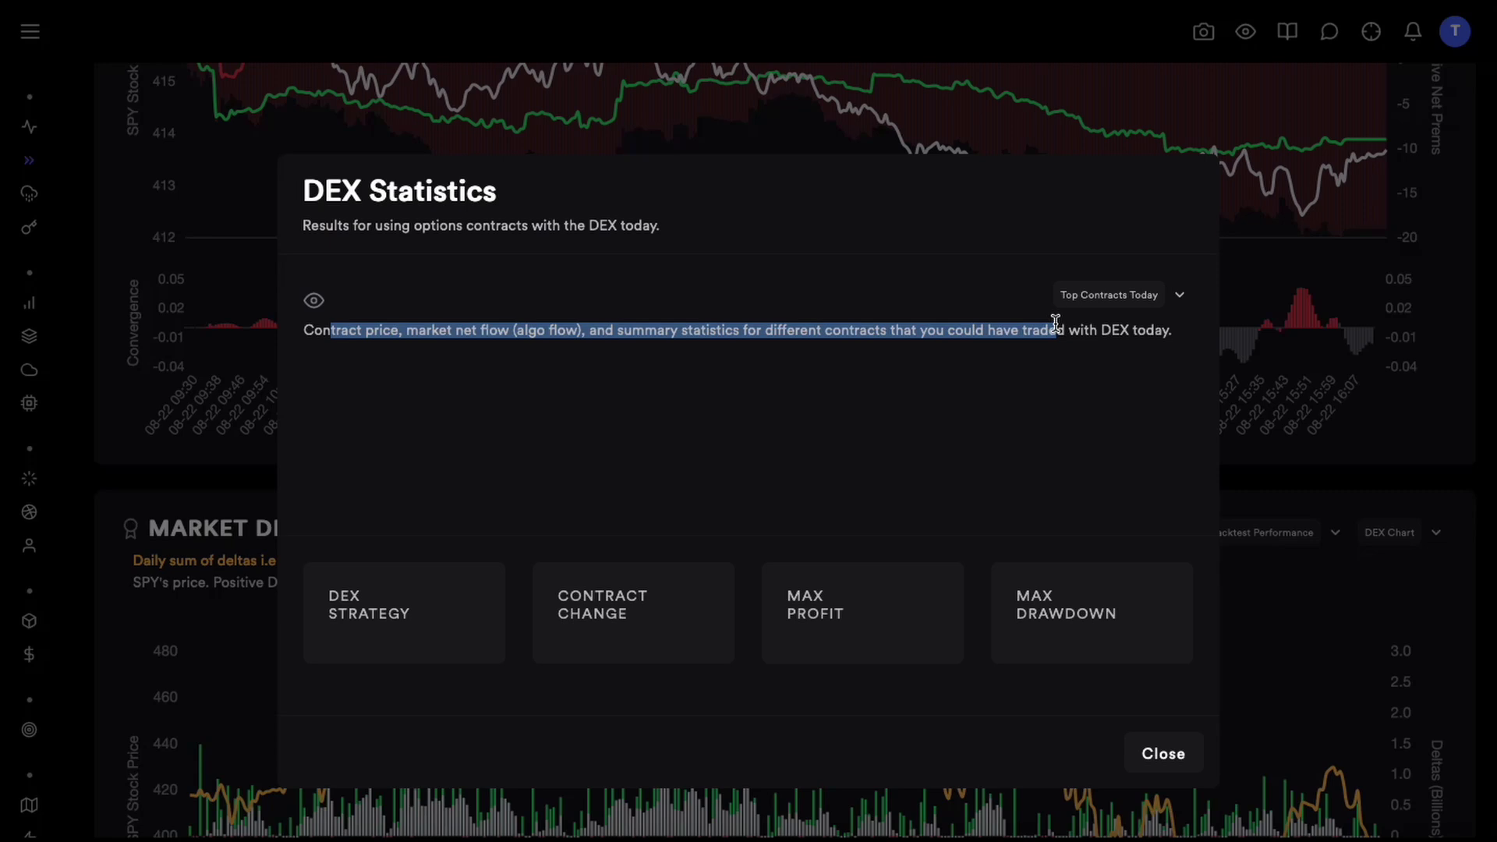
left_click(1171, 754)
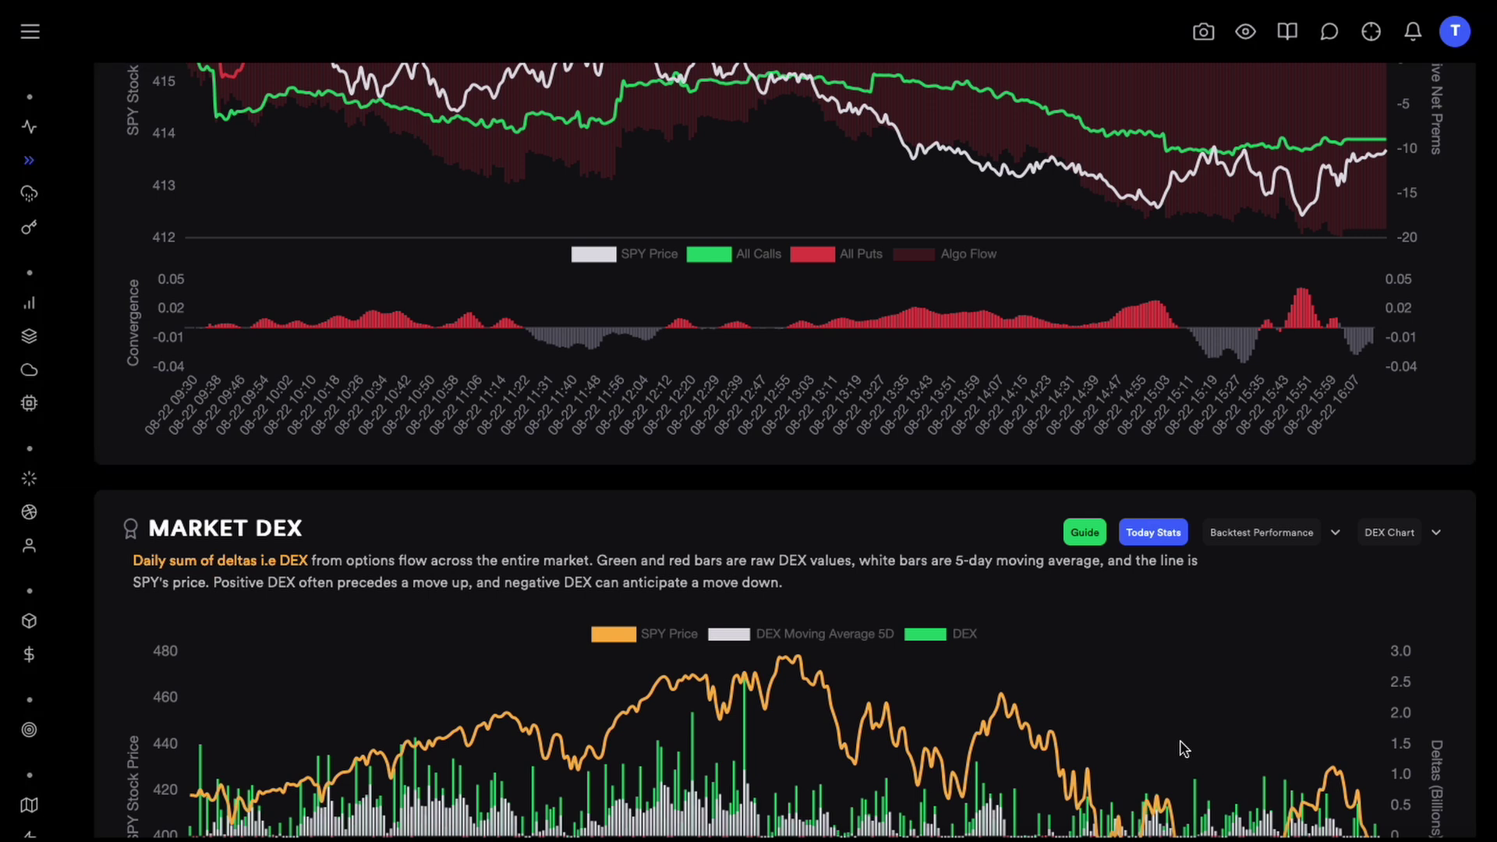
scroll(1184, 748, "up", 5)
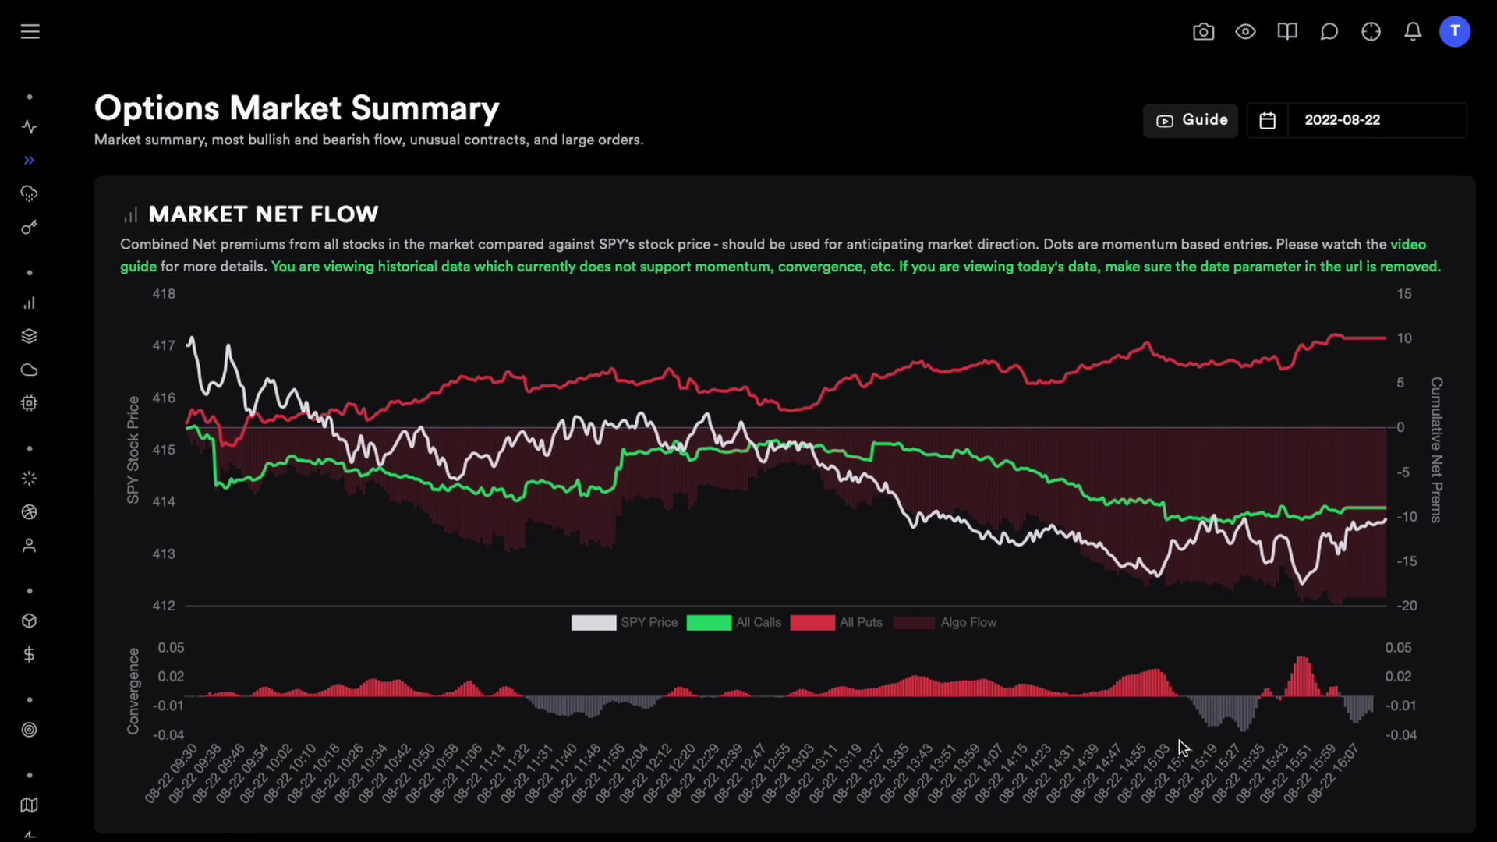